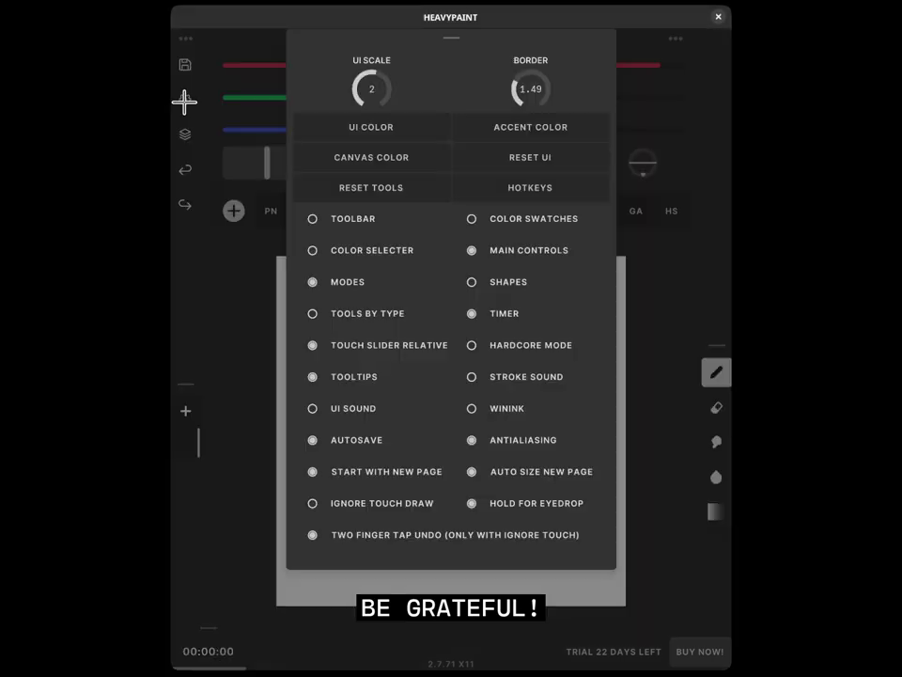
# - Reset the UI, then dock the file toolbar in the workspace's upper-left corner and widen the main controls box along the upper edge
pyautogui.click(487, 157)
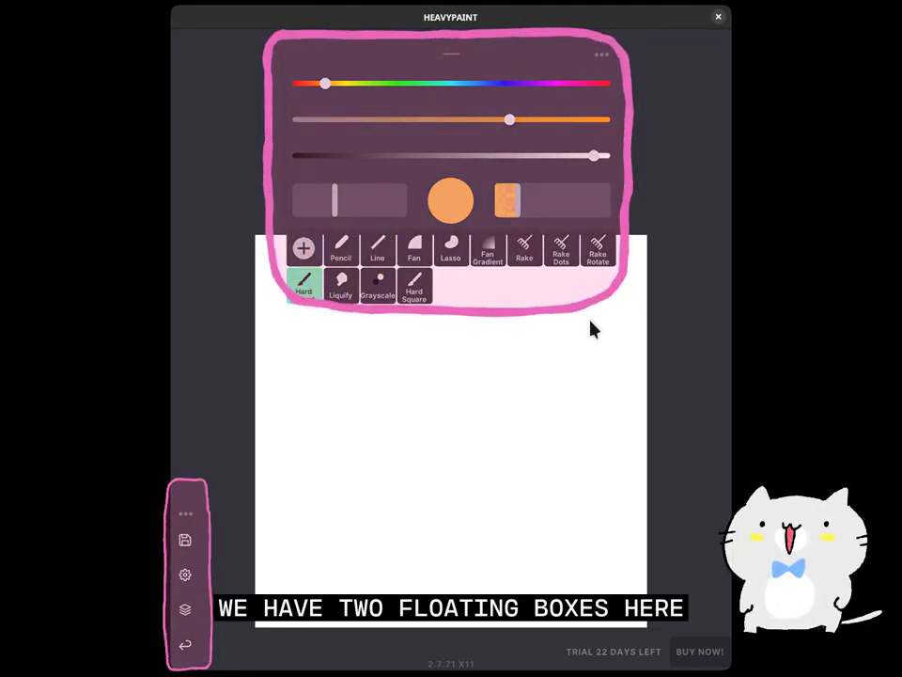
pyautogui.moveTo(217, 485); pyautogui.dragTo(187, 15)
pyautogui.moveTo(451, 54)
pyautogui.mouseDown()
pyautogui.moveTo(441, 67)
pyautogui.moveTo(453, 28)
pyautogui.moveTo(453, 38)
pyautogui.mouseUp()
pyautogui.moveTo(618, 35)
pyautogui.mouseDown()
pyautogui.moveTo(624, 44)
pyautogui.moveTo(717, 20)
pyautogui.moveTo(707, 35)
pyautogui.mouseUp()
pyautogui.moveTo(497, 37); pyautogui.dragTo(438, 31)
pyautogui.moveTo(649, 38); pyautogui.dragTo(712, 38)
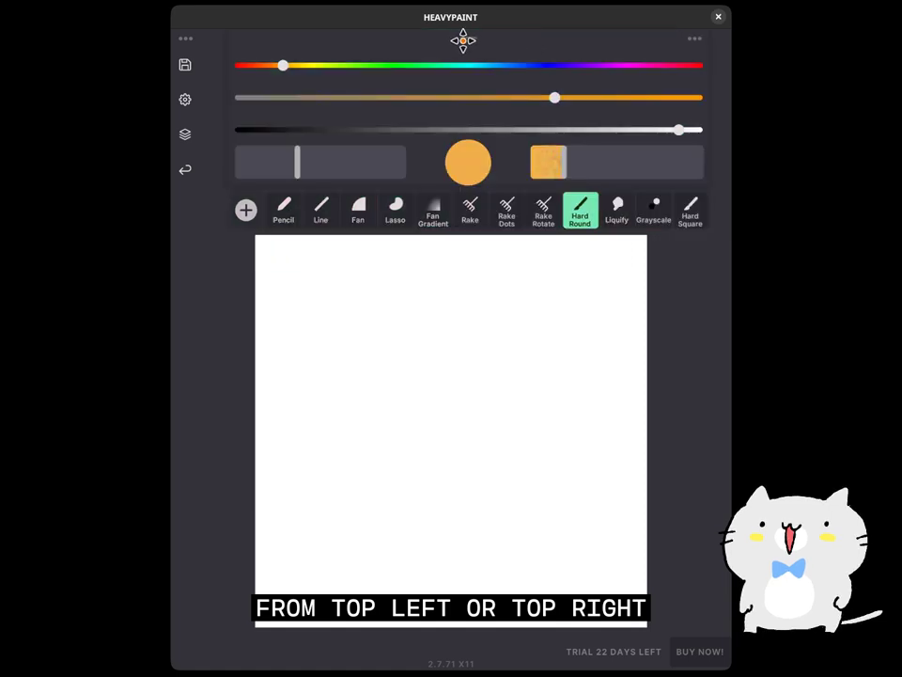
pyautogui.moveTo(463, 39); pyautogui.dragTo(451, 33)
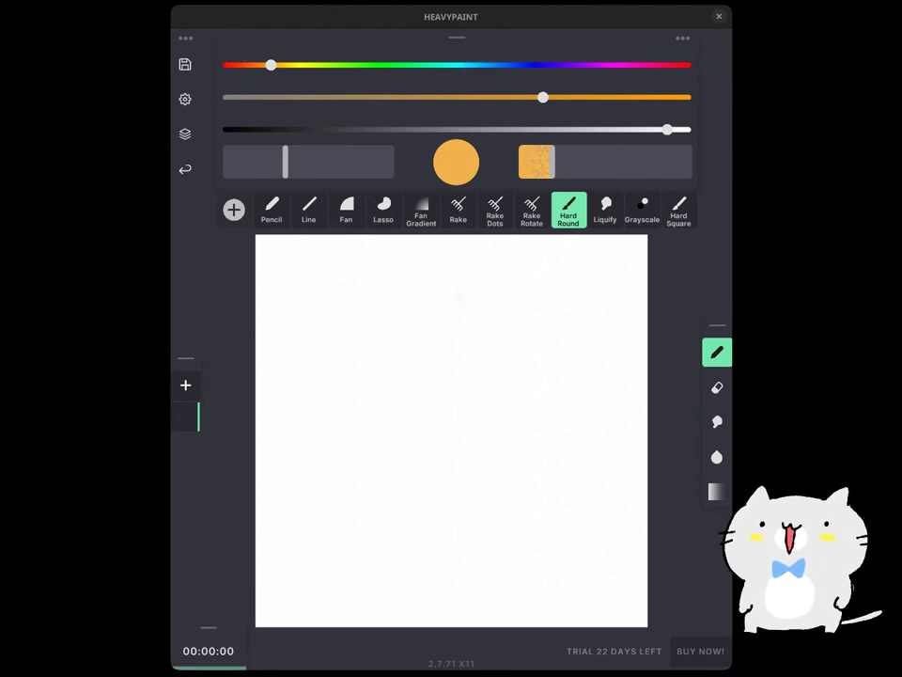
# - Set the UI color to neutral dark gray and the accent color to near-white
pyautogui.click(187, 99)
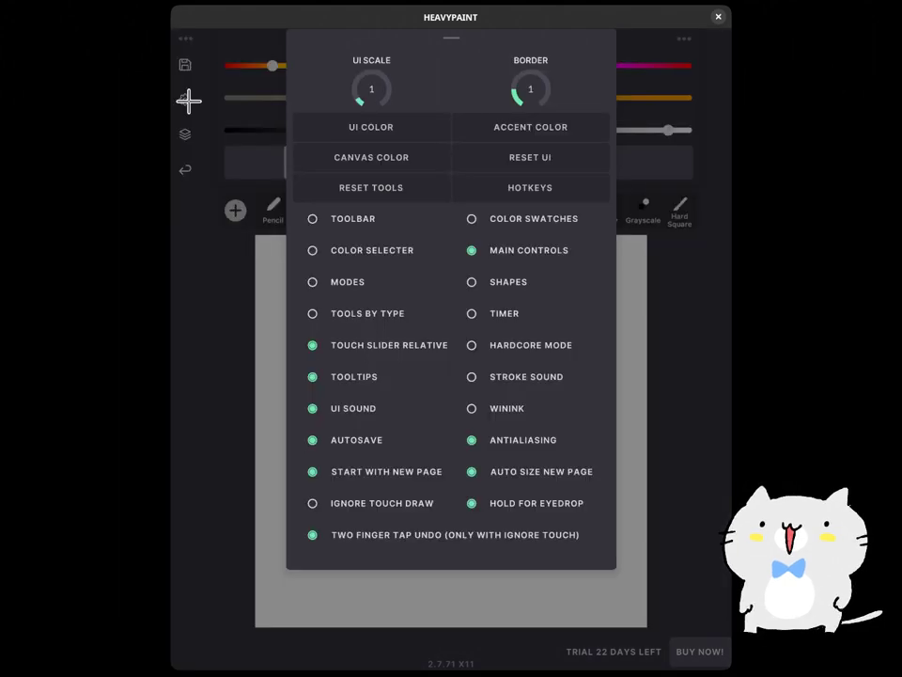
pyautogui.click(378, 130)
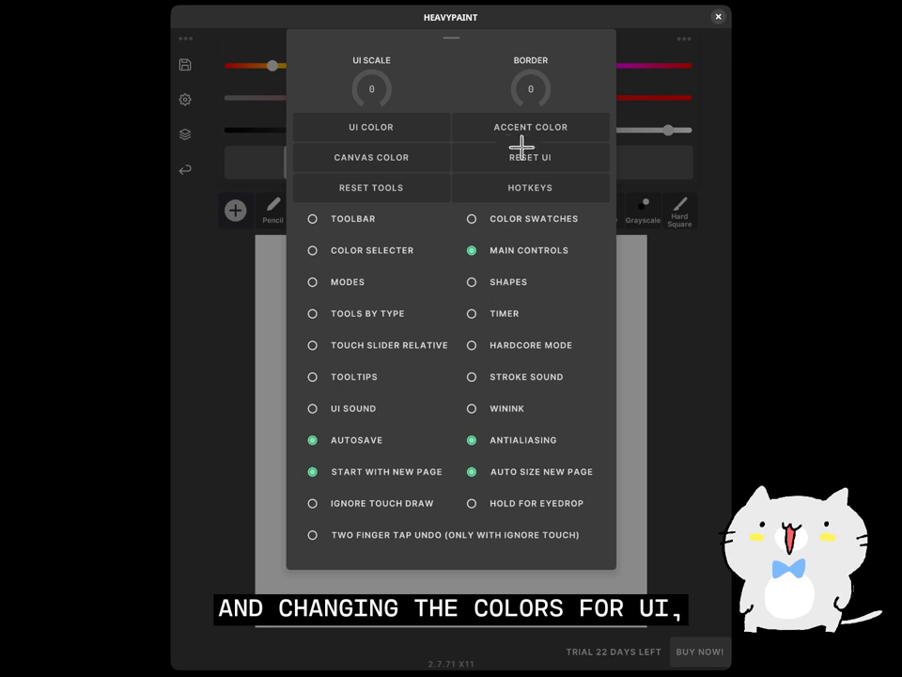
pyautogui.click(521, 139)
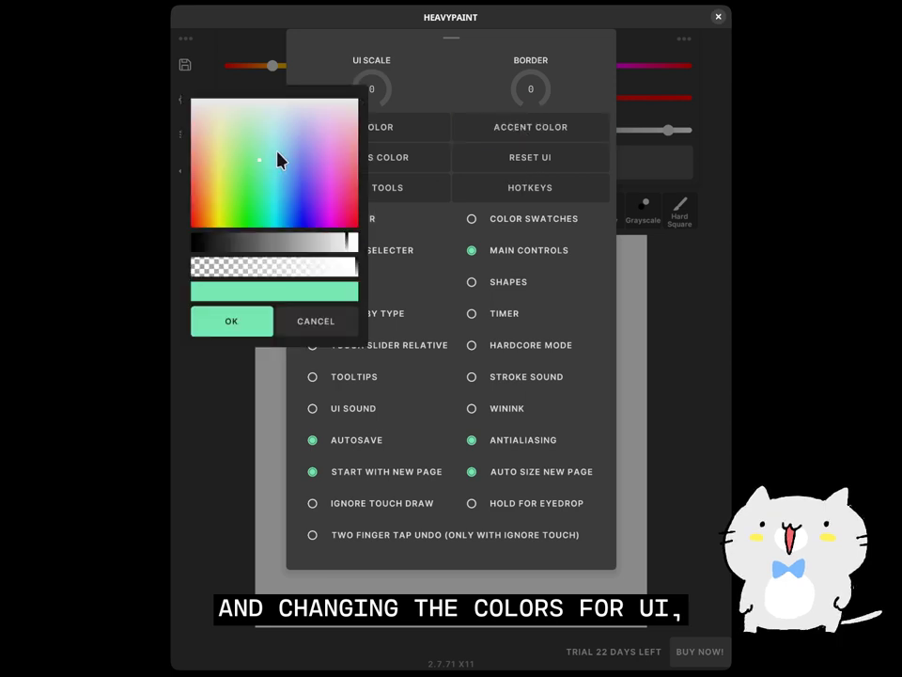
pyautogui.click(246, 338)
# - Set the default canvas color to near-white by raising its brightness to maximum, and close the settings
pyautogui.click(406, 160)
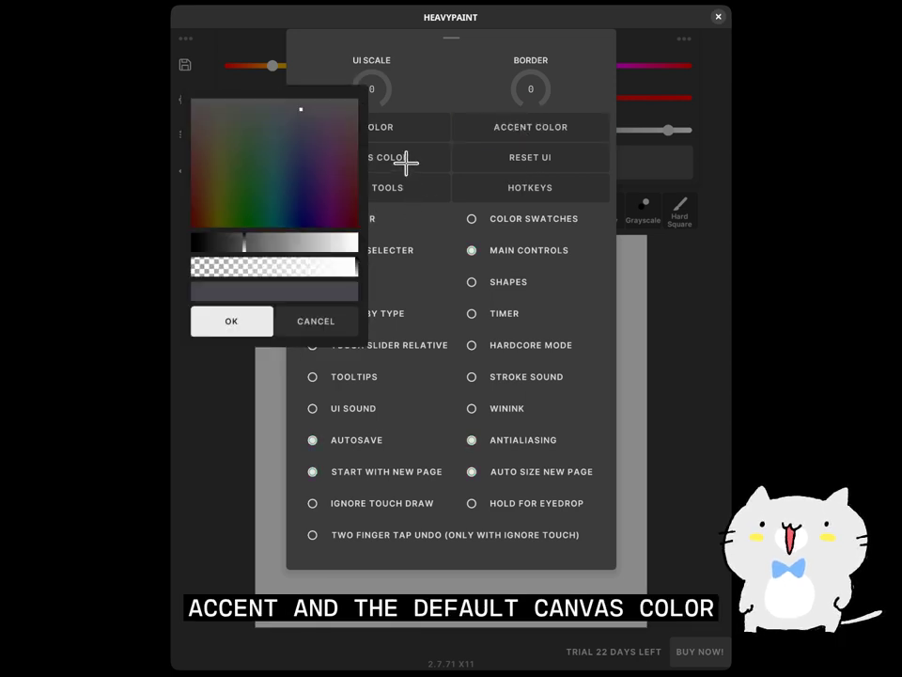
pyautogui.moveTo(243, 242); pyautogui.dragTo(373, 259)
pyautogui.click(231, 321)
pyautogui.click(280, 346)
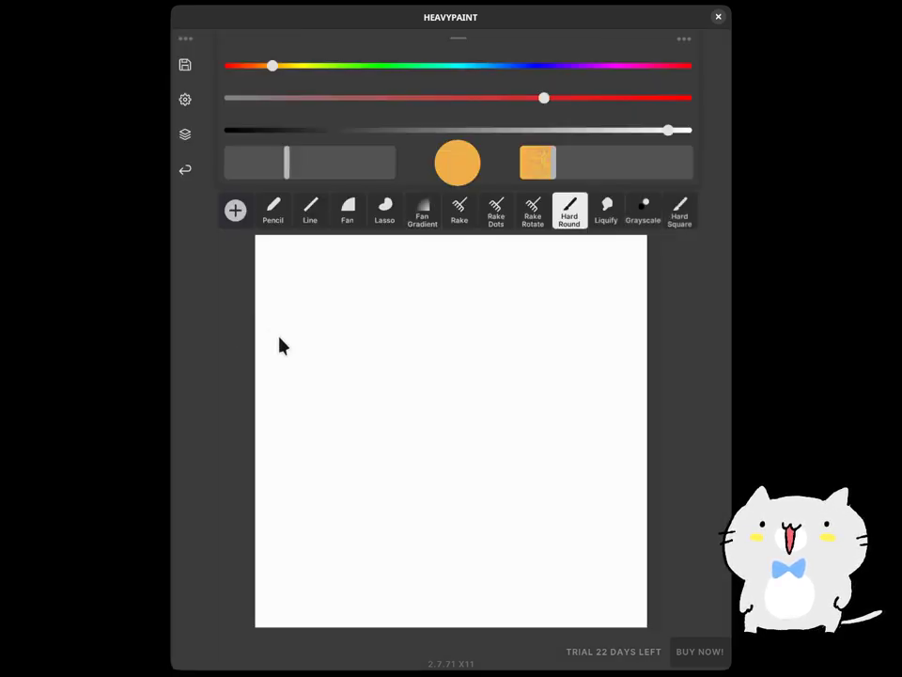
# - Turn on the Modes and Timer boxes, placing Modes midway along the right edge and the Timer in the lower-left corner
pyautogui.click(186, 100)
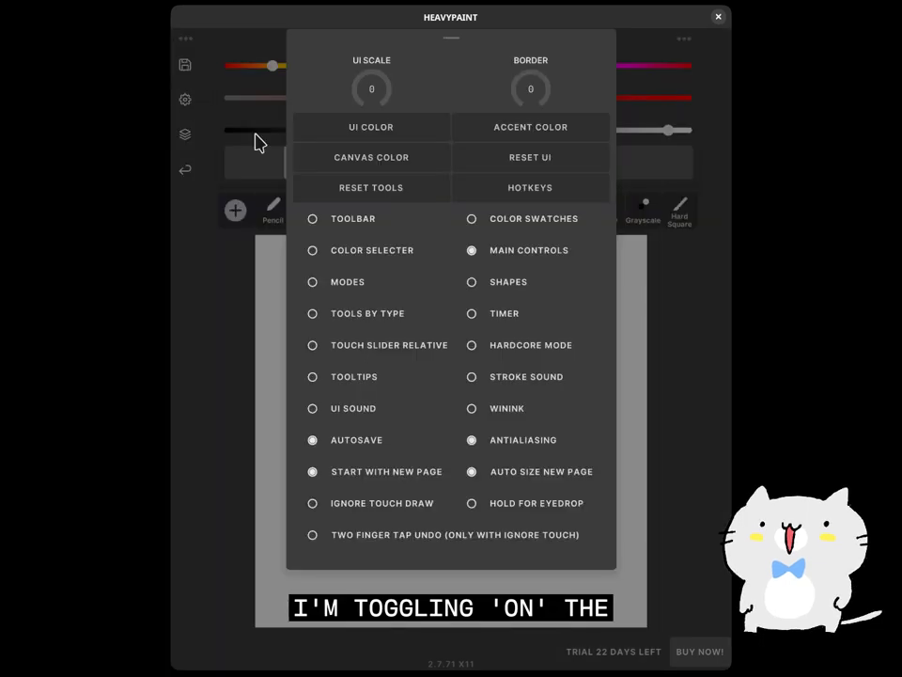
pyautogui.click(332, 280)
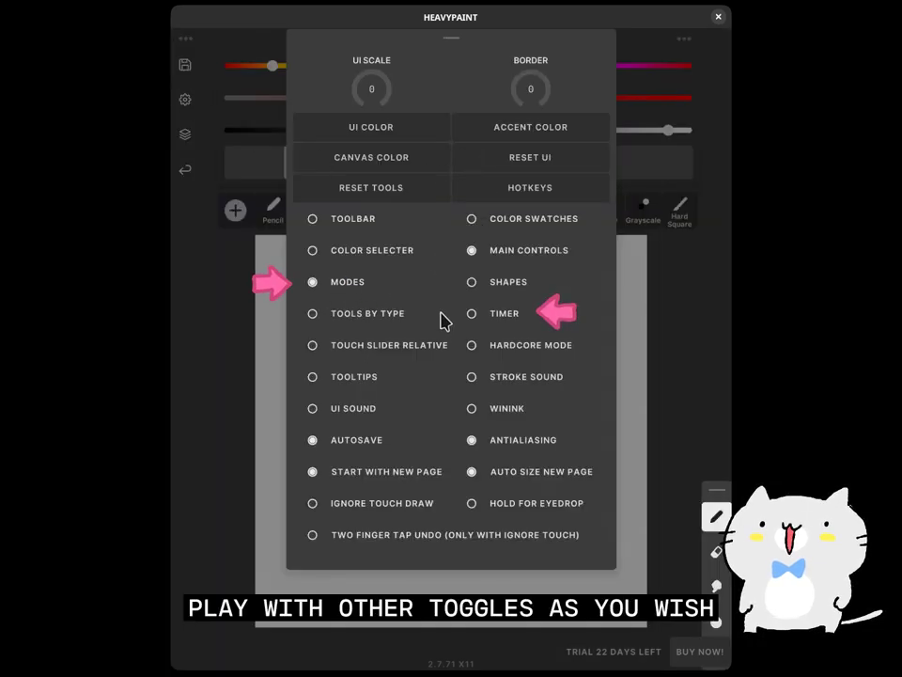
pyautogui.click(472, 314)
pyautogui.click(635, 339)
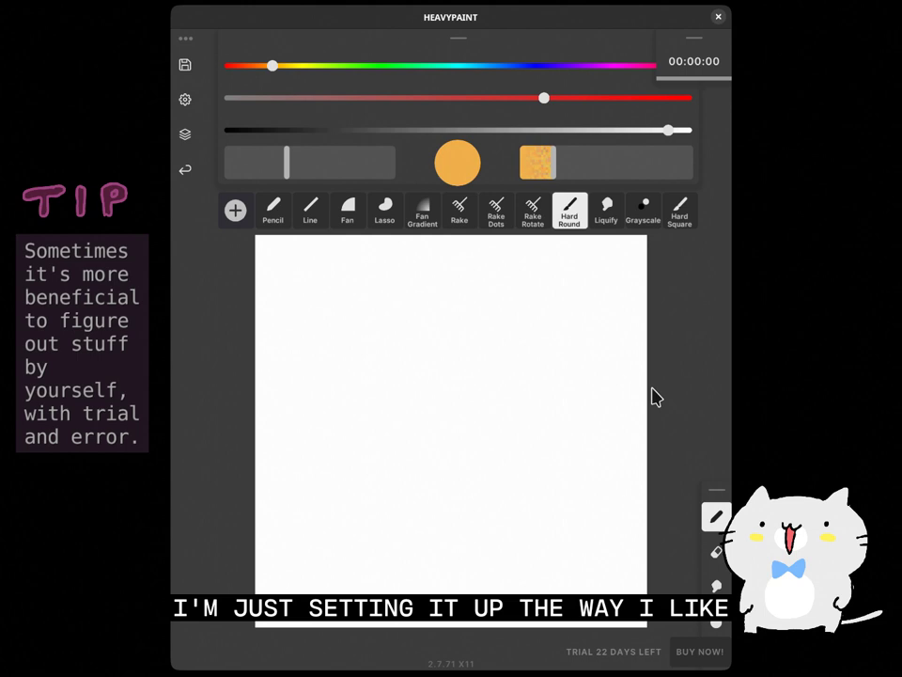
pyautogui.moveTo(716, 488); pyautogui.dragTo(704, 335)
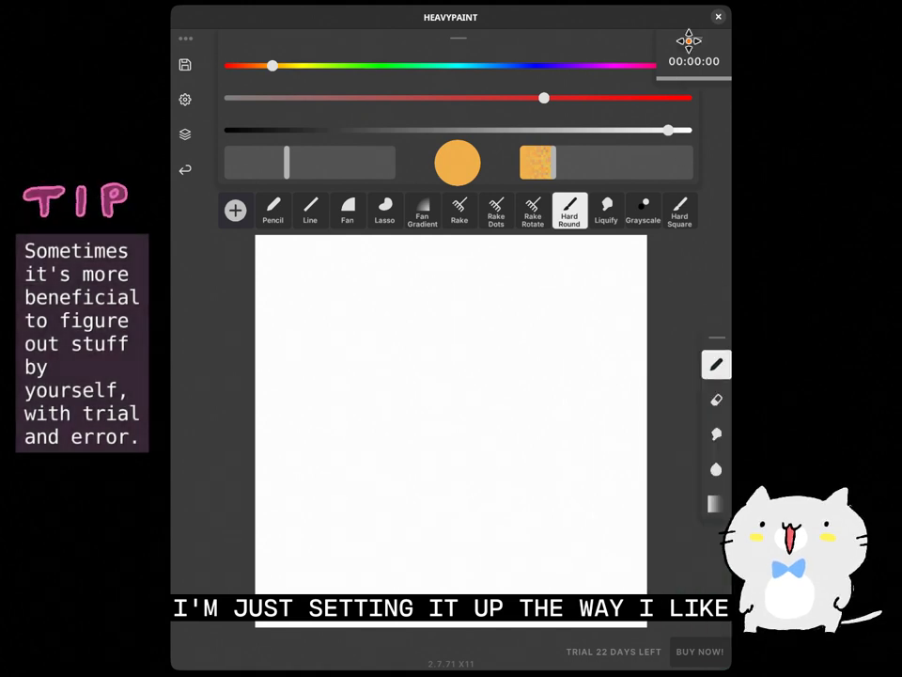
pyautogui.moveTo(689, 40); pyautogui.dragTo(198, 582)
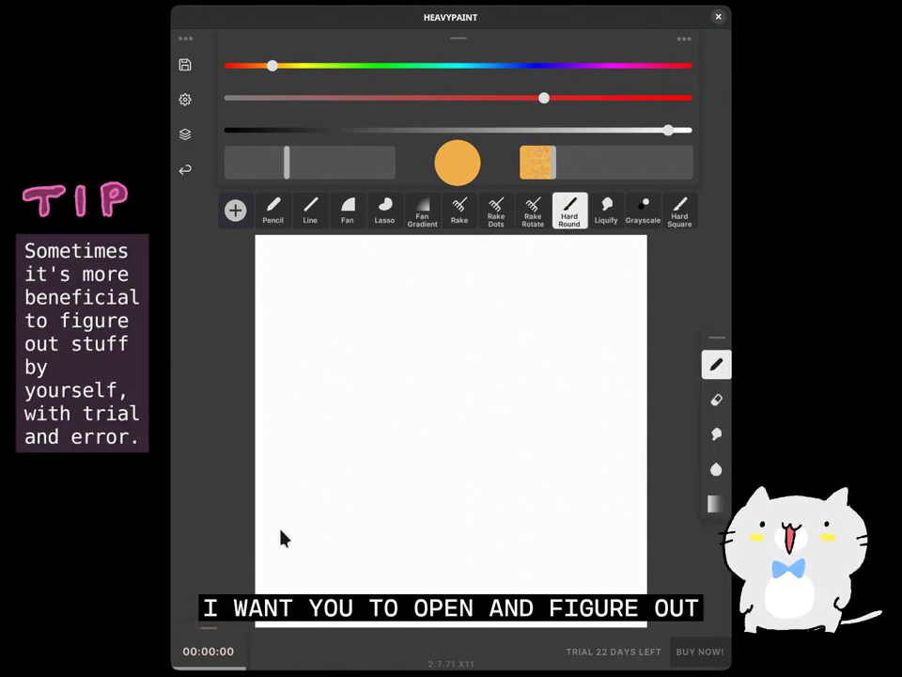
# - Set the UI scale to 1 and increase the border around the canvas
pyautogui.click(194, 106)
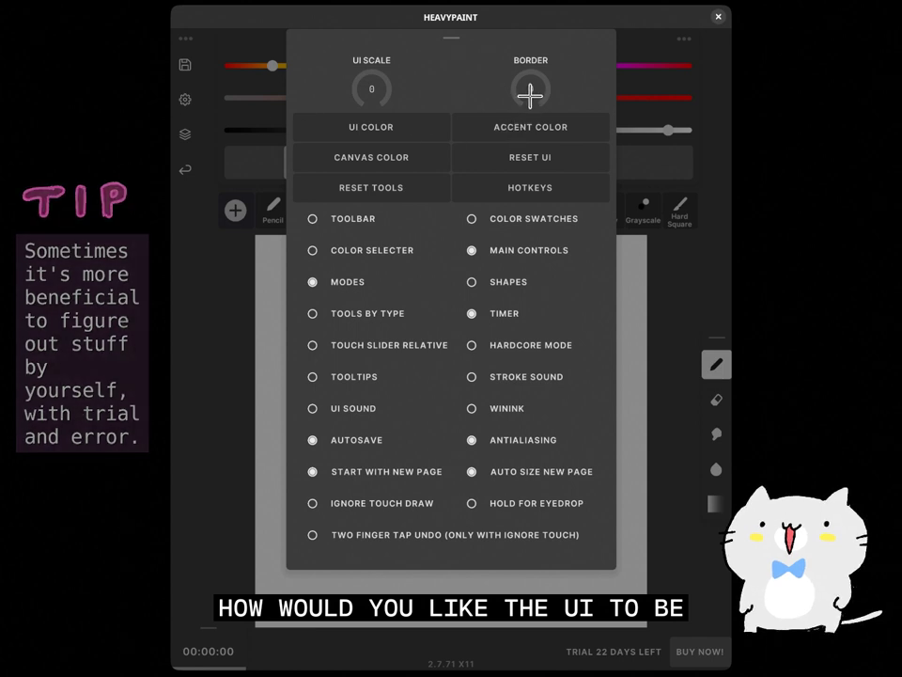
pyautogui.moveTo(529, 90); pyautogui.dragTo(535, 78)
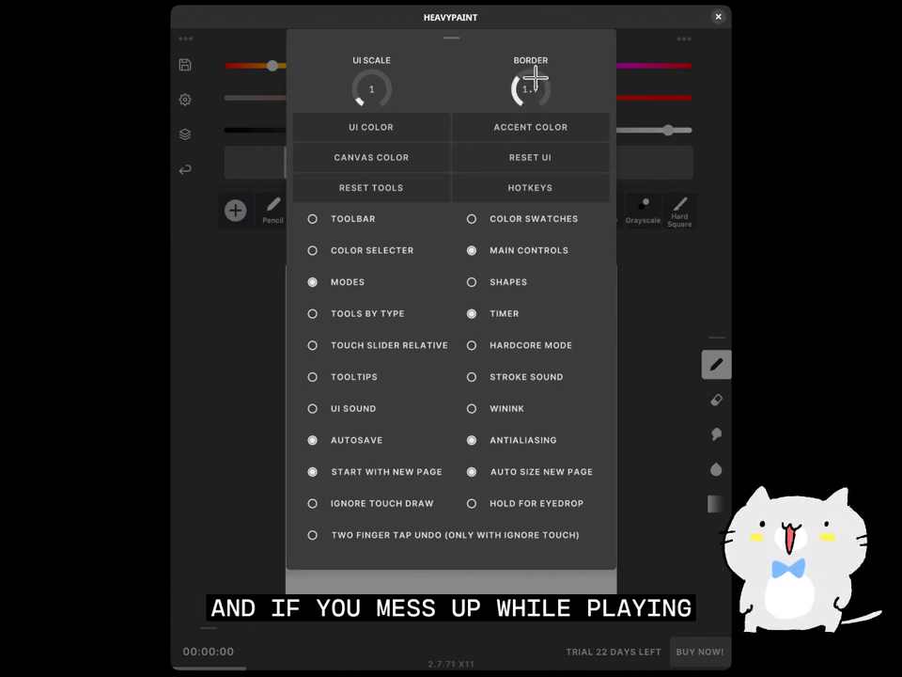
pyautogui.click(645, 274)
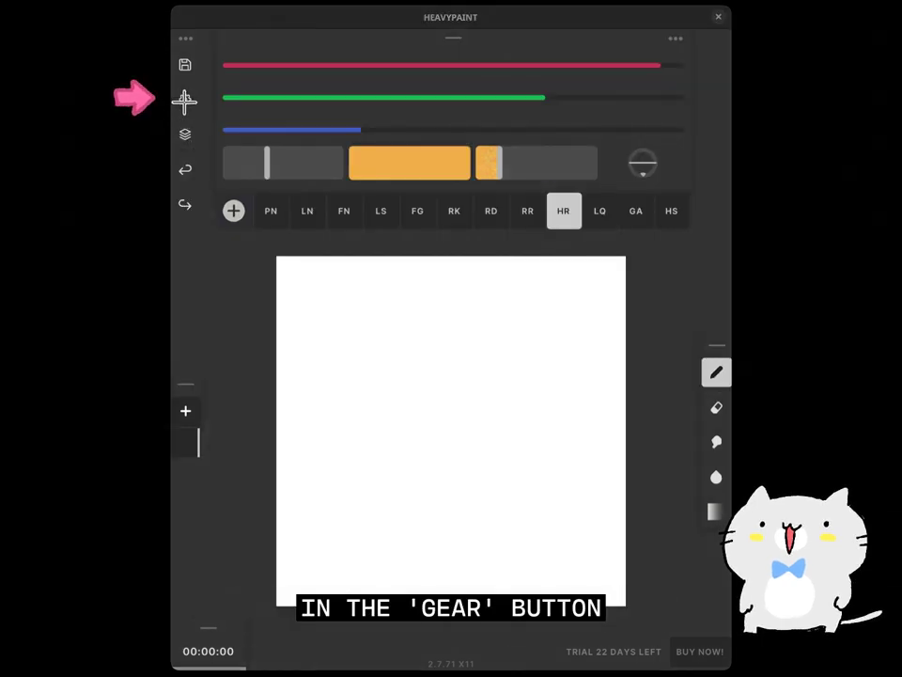
# - Reset the UI to its default layout in the settings
pyautogui.click(186, 98)
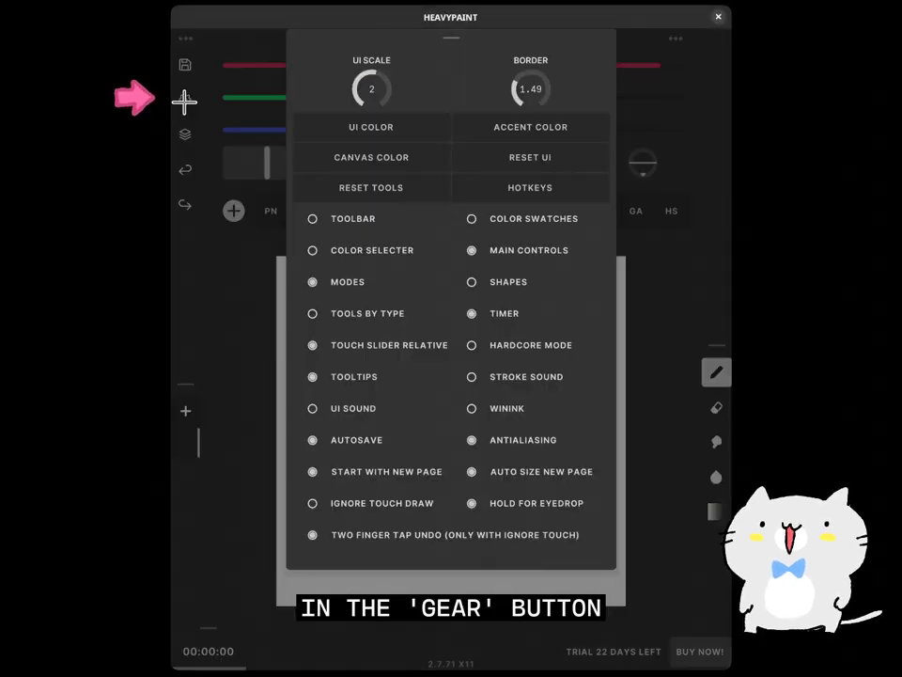
pyautogui.click(487, 157)
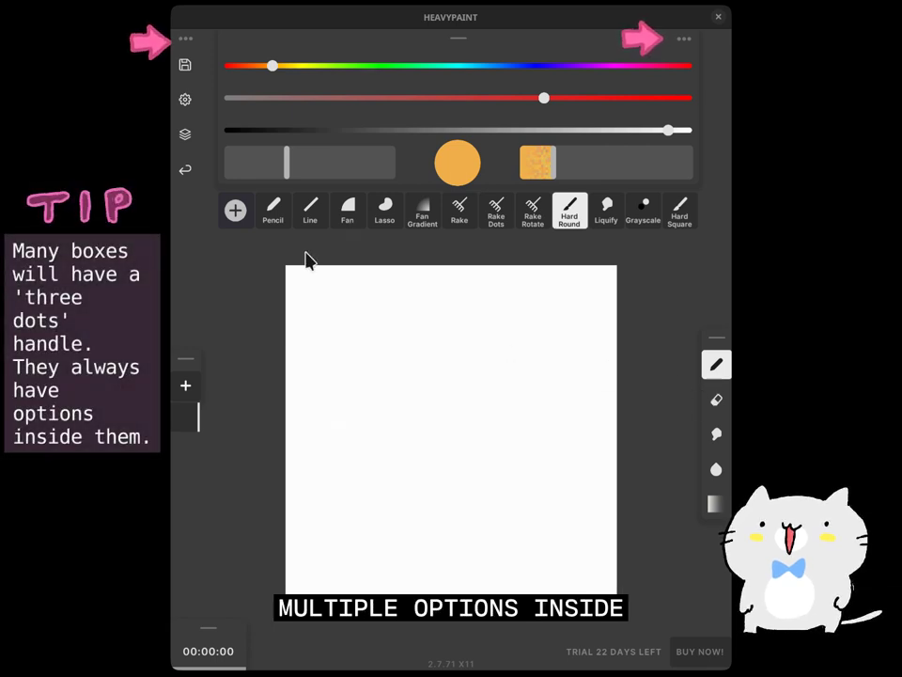
# - Show both the Undo and Redo buttons on the file toolbar
pyautogui.click(185, 39)
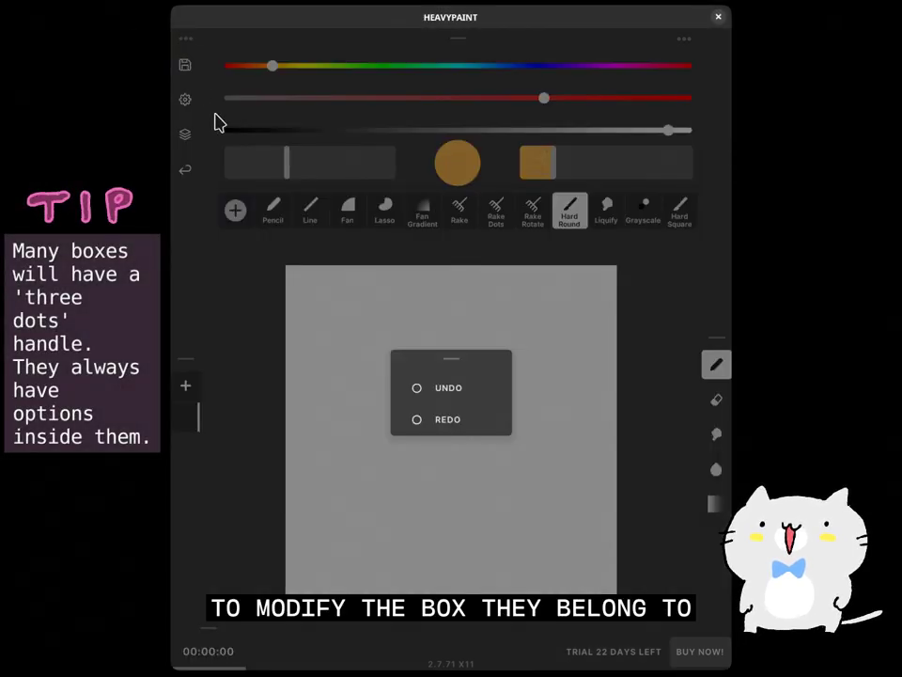
pyautogui.click(417, 388)
pyautogui.click(417, 419)
pyautogui.click(307, 369)
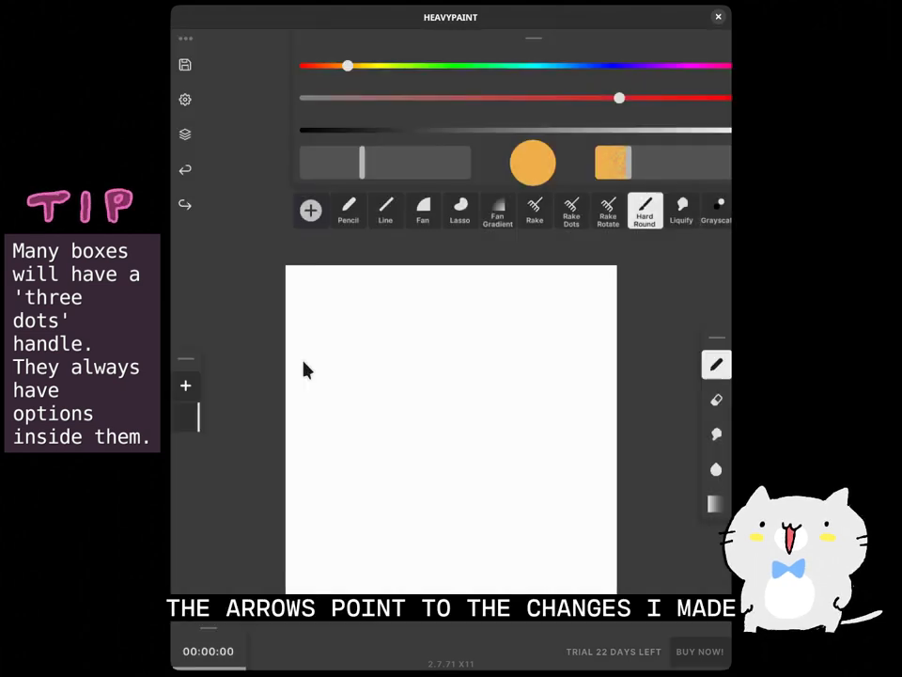
# - Switch the main controls box to RGB color sliders and turn off the tool icons
pyautogui.moveTo(498, 28); pyautogui.dragTo(474, 182)
pyautogui.click(690, 39)
pyautogui.click(416, 216)
pyautogui.click(411, 241)
pyautogui.click(347, 354)
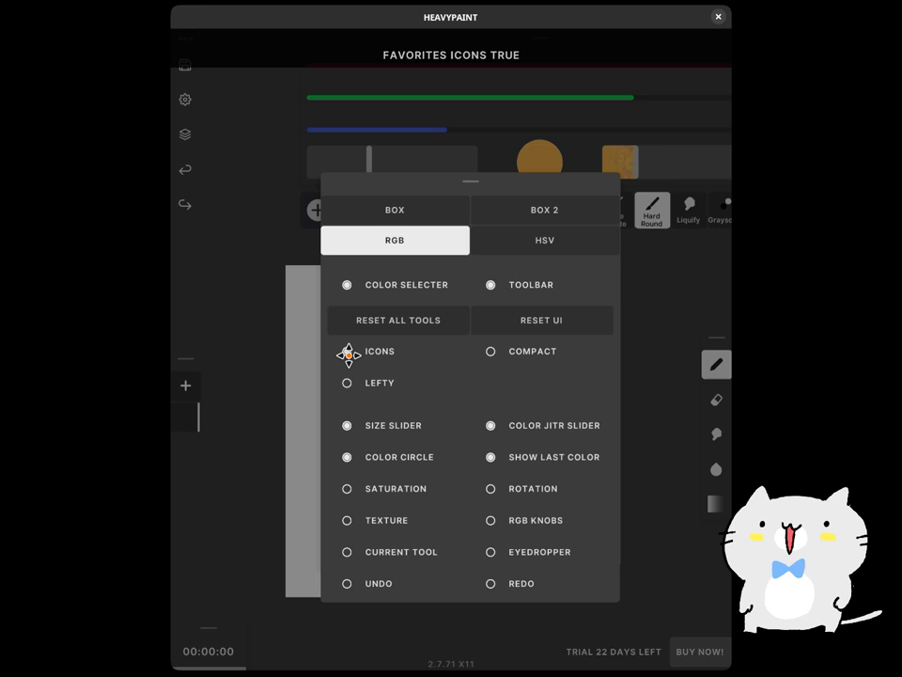
pyautogui.click(349, 354)
# - Add the Rotation control, remove the Color Circle, and move the main controls box back beside the file toolbar
pyautogui.click(491, 488)
pyautogui.click(368, 459)
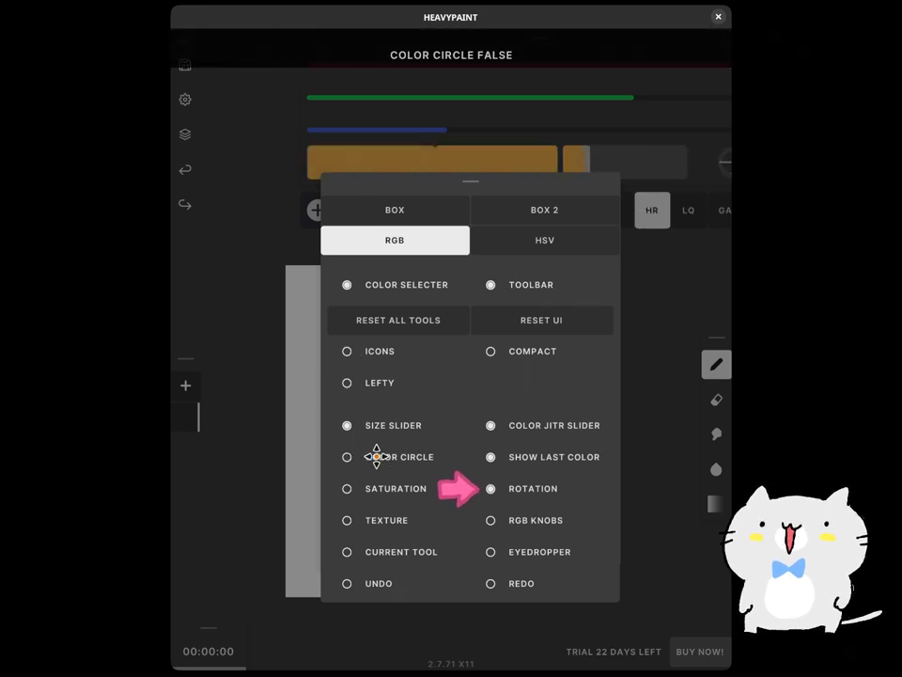
pyautogui.click(666, 340)
pyautogui.moveTo(540, 37); pyautogui.dragTo(456, 38)
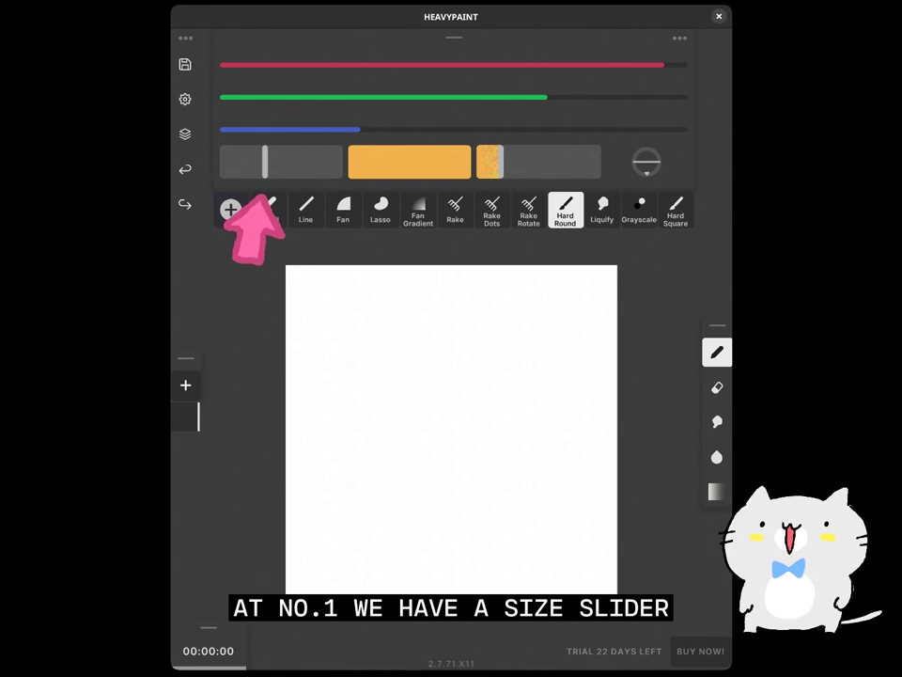
# - Paint a thick vertical stroke at brush size 146, then reduce the brush size and paint a thinner one beside it
pyautogui.moveTo(262, 174)
pyautogui.mouseDown()
pyautogui.moveTo(242, 176)
pyautogui.moveTo(293, 178)
pyautogui.mouseUp()
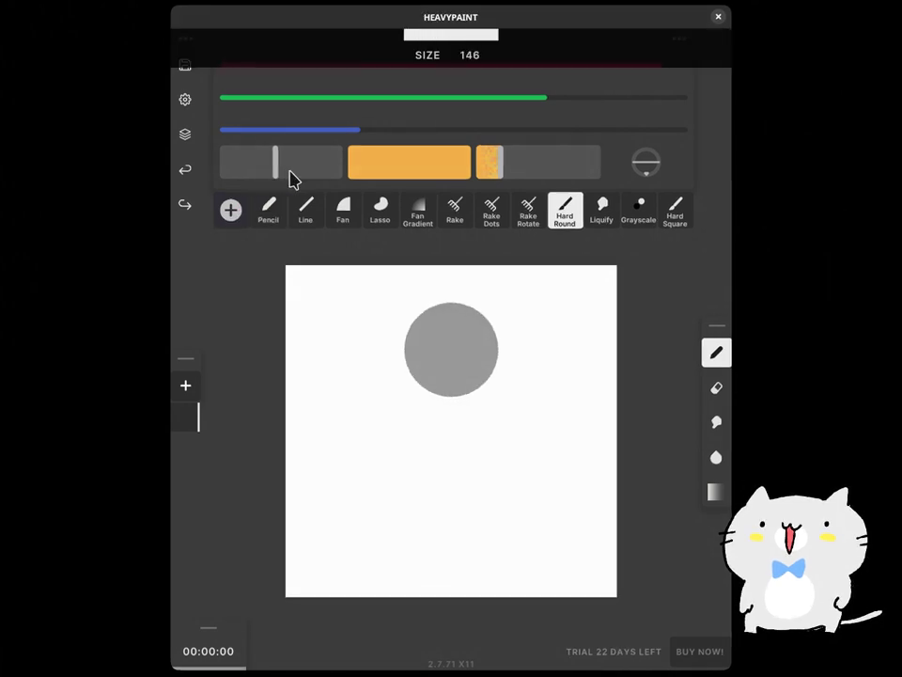
pyautogui.moveTo(339, 319); pyautogui.dragTo(338, 414)
pyautogui.moveTo(275, 174); pyautogui.dragTo(228, 169)
pyautogui.moveTo(414, 312); pyautogui.dragTo(420, 507)
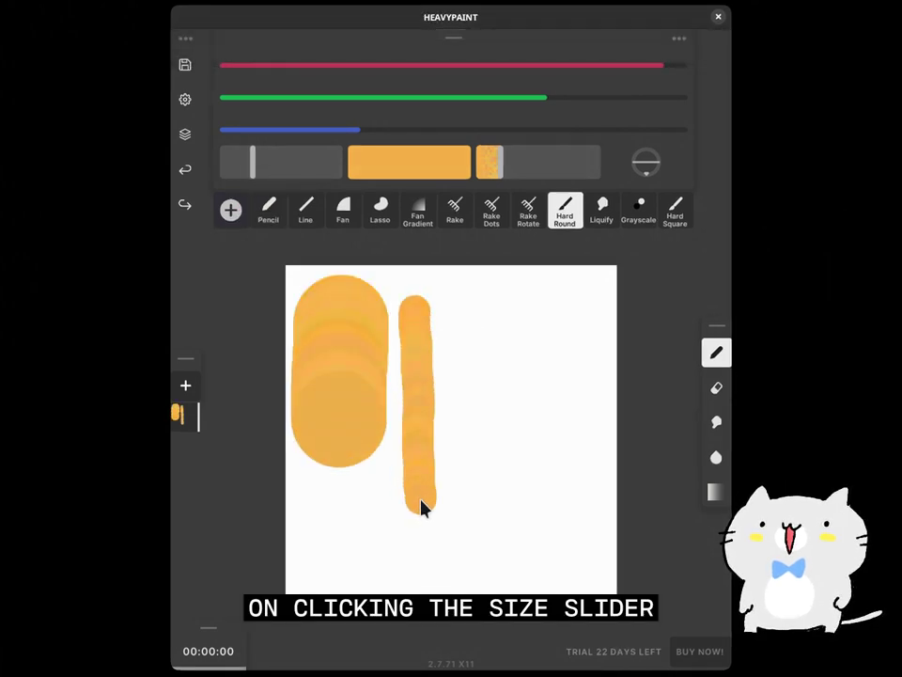
# - Make the brush size respond to Pressure and paint a vertical test stroke down the middle of the canvas
pyautogui.click(299, 168)
pyautogui.click(483, 406)
pyautogui.click(524, 371)
pyautogui.moveTo(465, 305); pyautogui.dragTo(462, 487)
# - Change the brush size mode to Distance and paint another test stroke beside the pressure stroke
pyautogui.click(252, 165)
pyautogui.click(451, 426)
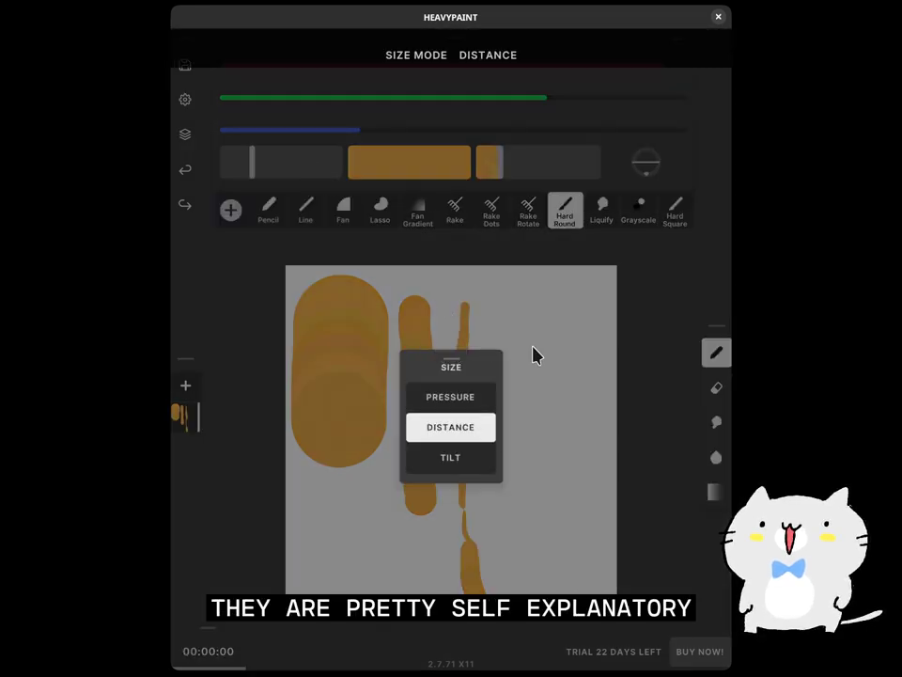
pyautogui.click(532, 346)
pyautogui.moveTo(529, 299); pyautogui.dragTo(534, 394)
# - Turn on Tilt and turn off Distance for the brush size, and paint test strokes on the free canvas areas
pyautogui.click(282, 173)
pyautogui.click(451, 455)
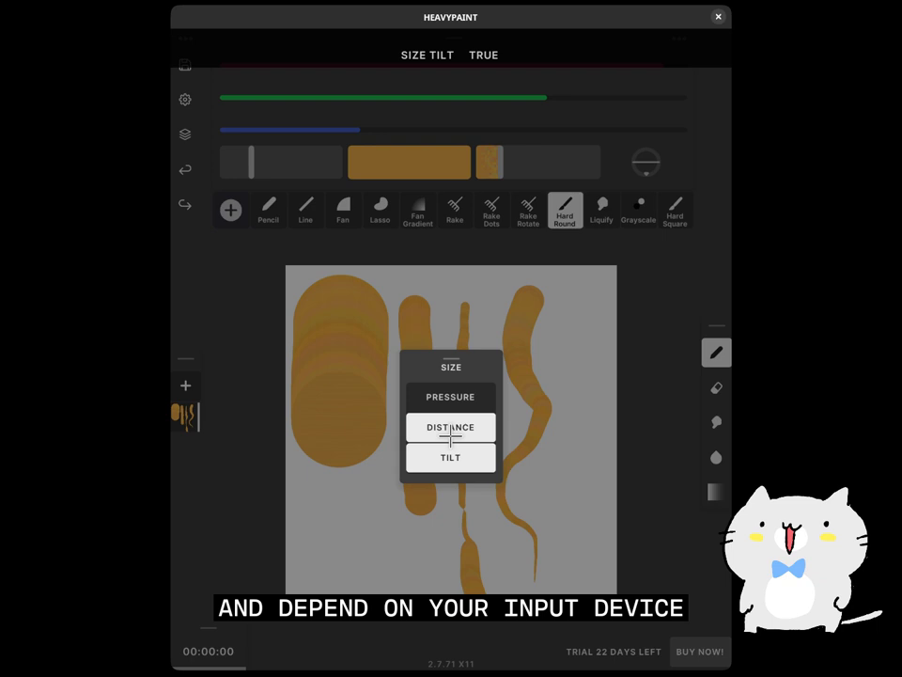
pyautogui.click(451, 428)
pyautogui.click(543, 348)
pyautogui.moveTo(589, 288); pyautogui.dragTo(587, 470)
pyautogui.rightClick(452, 405)
pyautogui.click(426, 459)
pyautogui.moveTo(302, 493); pyautogui.dragTo(306, 540)
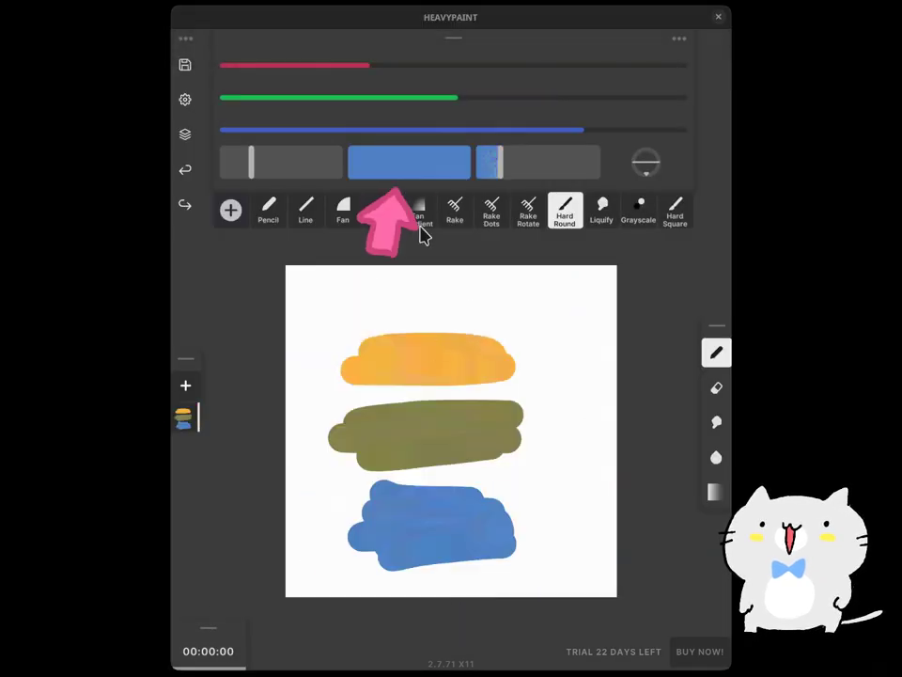
# - Sample the olive, orange and blue from the canvas swatches in turn and paint test strokes with each sampled color
pyautogui.moveTo(414, 168)
pyautogui.mouseDown()
pyautogui.moveTo(451, 351)
pyautogui.moveTo(431, 332)
pyautogui.moveTo(449, 432)
pyautogui.mouseUp()
pyautogui.moveTo(553, 416); pyautogui.dragTo(582, 430)
pyautogui.moveTo(413, 166)
pyautogui.mouseDown()
pyautogui.moveTo(433, 236)
pyautogui.moveTo(440, 361)
pyautogui.mouseUp()
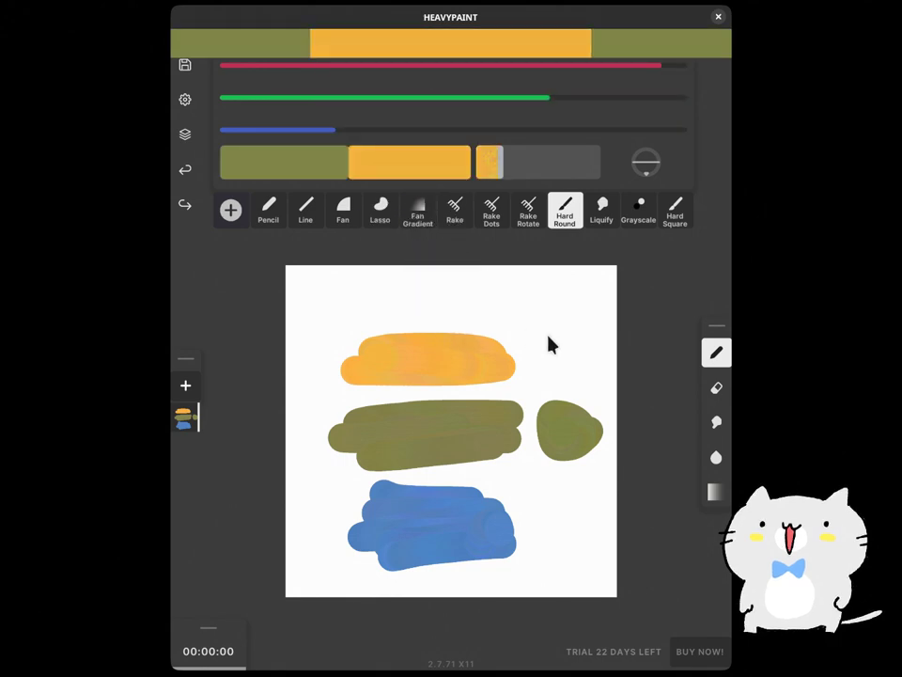
pyautogui.moveTo(548, 337); pyautogui.dragTo(486, 423)
pyautogui.moveTo(423, 163); pyautogui.dragTo(453, 516)
pyautogui.moveTo(496, 540)
pyautogui.mouseDown()
pyautogui.moveTo(570, 539)
pyautogui.moveTo(545, 526)
pyautogui.mouseUp()
pyautogui.moveTo(319, 289); pyautogui.dragTo(318, 446)
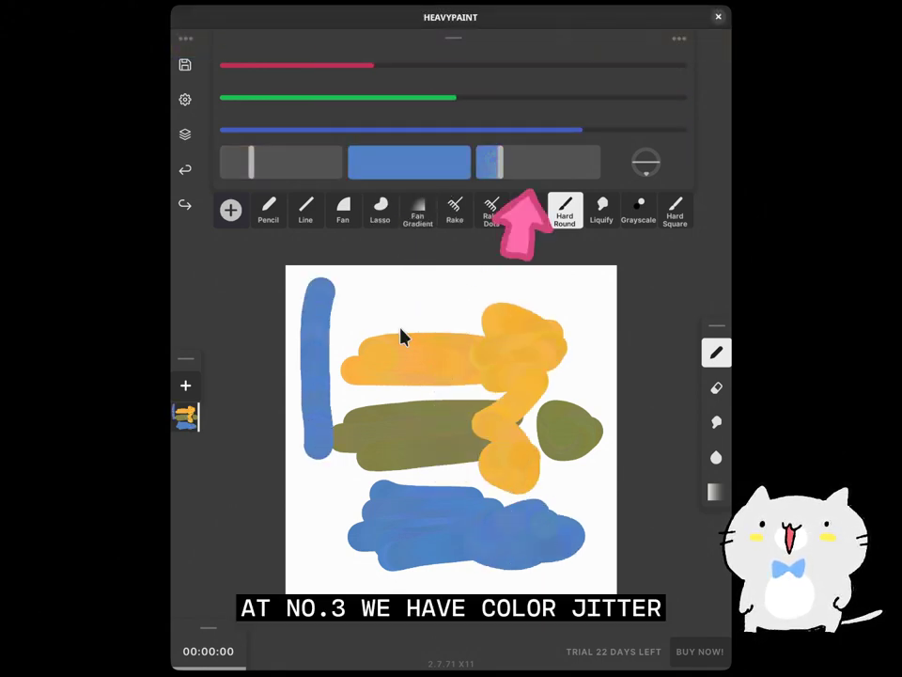
# - Paint test strokes with progressively higher color jitter, followed by solid blue strokes with the color jitter set to 0
pyautogui.moveTo(507, 164); pyautogui.dragTo(533, 180)
pyautogui.moveTo(374, 281)
pyautogui.mouseDown()
pyautogui.moveTo(415, 410)
pyautogui.moveTo(424, 271)
pyautogui.mouseUp()
pyautogui.moveTo(549, 173); pyautogui.dragTo(592, 175)
pyautogui.moveTo(435, 300)
pyautogui.mouseDown()
pyautogui.moveTo(473, 290)
pyautogui.moveTo(562, 411)
pyautogui.mouseUp()
pyautogui.moveTo(527, 163); pyautogui.dragTo(449, 169)
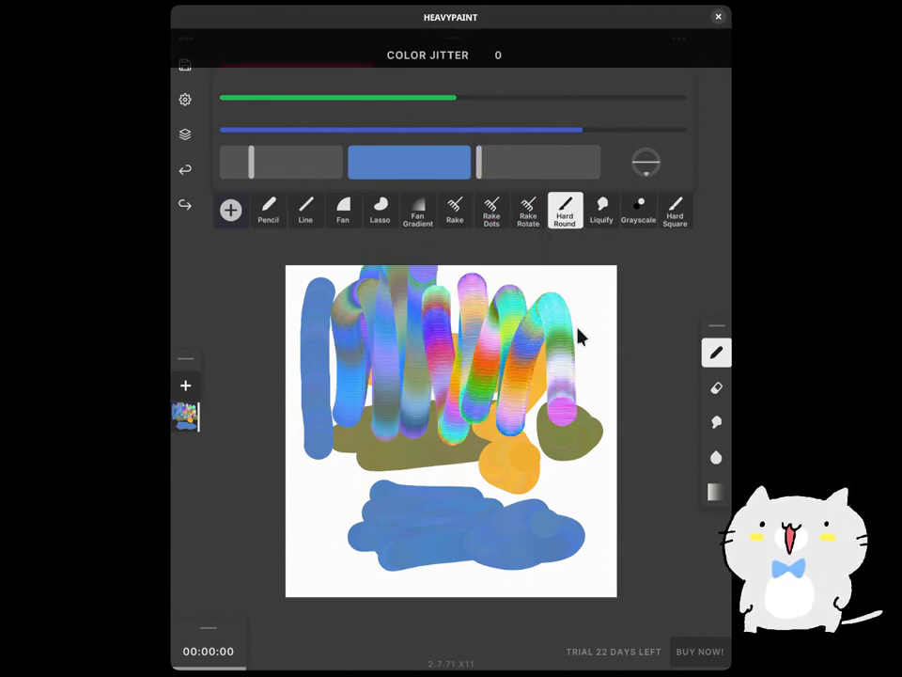
pyautogui.moveTo(580, 336)
pyautogui.mouseDown()
pyautogui.moveTo(601, 467)
pyautogui.moveTo(555, 402)
pyautogui.moveTo(586, 461)
pyautogui.mouseUp()
# - Raise the color jitter, open its detailed settings, and increase Noise with Noise Saturation at 100
pyautogui.moveTo(540, 170); pyautogui.dragTo(560, 172)
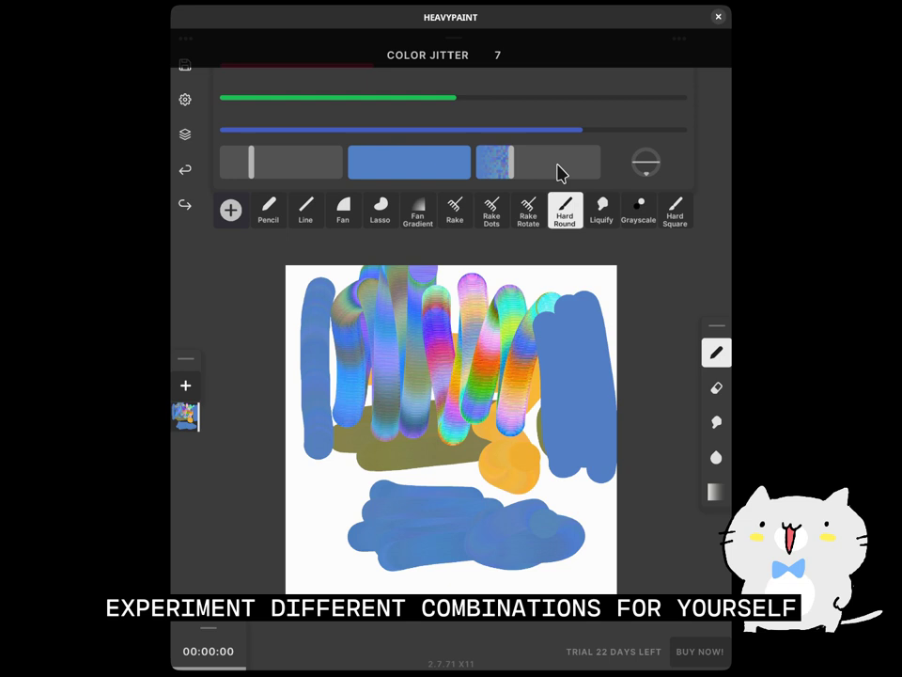
pyautogui.click(562, 177)
pyautogui.moveTo(403, 419)
pyautogui.mouseDown()
pyautogui.moveTo(404, 314)
pyautogui.moveTo(393, 455)
pyautogui.moveTo(400, 366)
pyautogui.mouseUp()
pyautogui.moveTo(456, 353)
pyautogui.mouseDown()
pyautogui.moveTo(499, 268)
pyautogui.moveTo(513, 369)
pyautogui.moveTo(508, 432)
pyautogui.moveTo(494, 332)
pyautogui.mouseUp()
pyautogui.moveTo(447, 424); pyautogui.dragTo(447, 409)
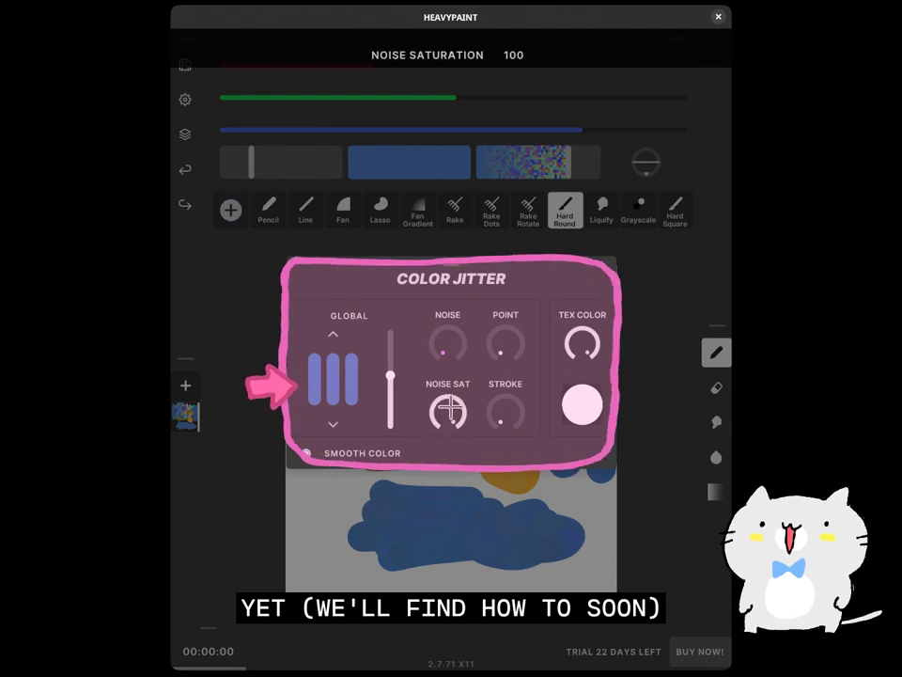
pyautogui.moveTo(447, 349); pyautogui.dragTo(449, 324)
pyautogui.moveTo(448, 414)
pyautogui.mouseDown()
pyautogui.moveTo(446, 454)
pyautogui.moveTo(448, 392)
pyautogui.mouseUp()
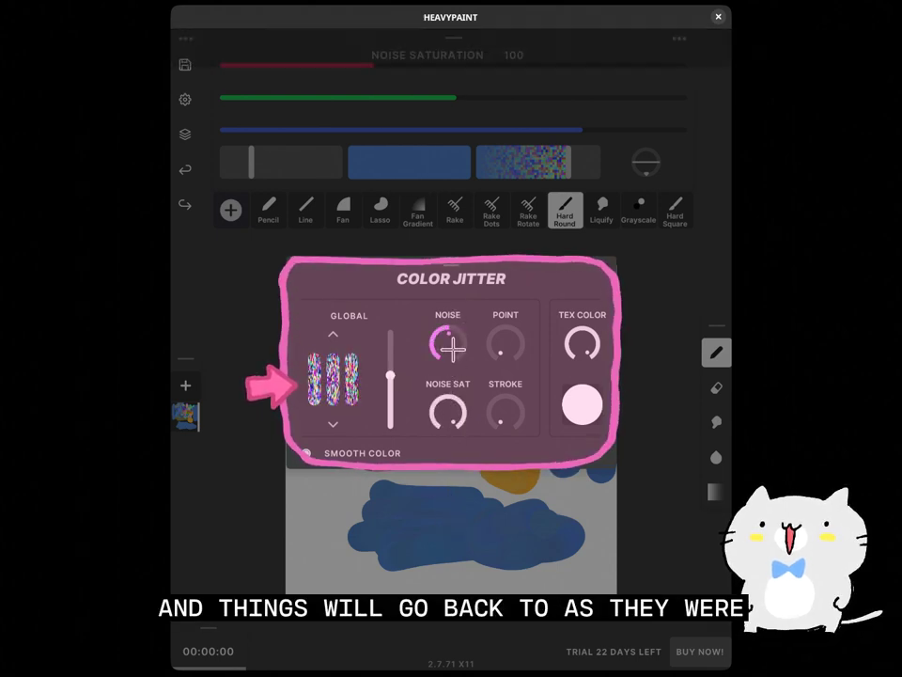
# - Adjust the Stroke amount in the color jitter settings
pyautogui.moveTo(505, 413); pyautogui.dragTo(467, 357)
pyautogui.click(451, 387)
pyautogui.moveTo(506, 413)
pyautogui.mouseDown()
pyautogui.moveTo(504, 489)
pyautogui.moveTo(494, 465)
pyautogui.moveTo(516, 360)
pyautogui.mouseUp()
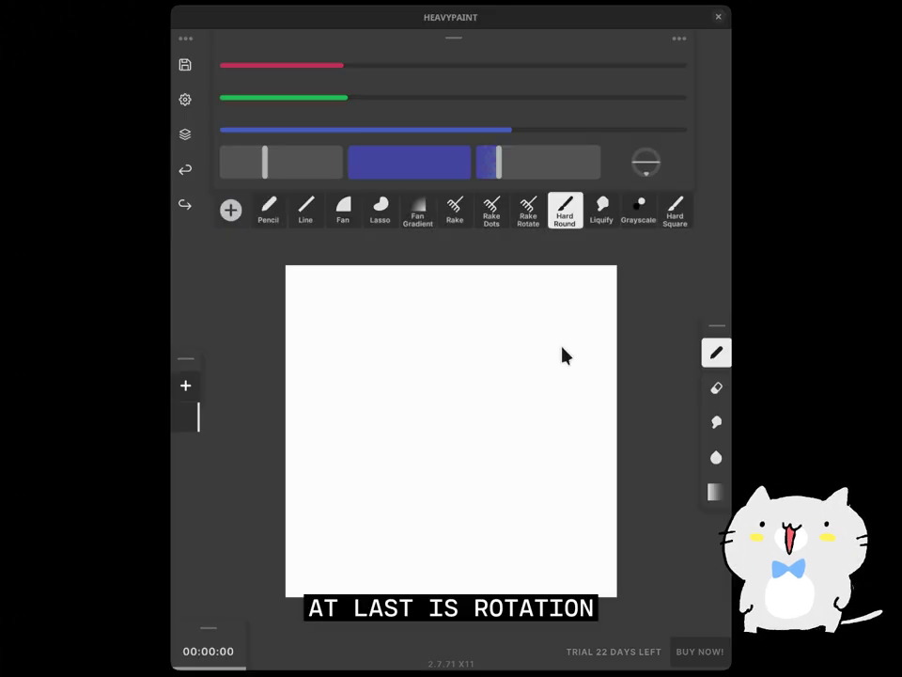
# - Switch to the Rake brush and paint test strokes at several different brush rotation angles
pyautogui.click(459, 214)
pyautogui.moveTo(343, 329); pyautogui.dragTo(349, 488)
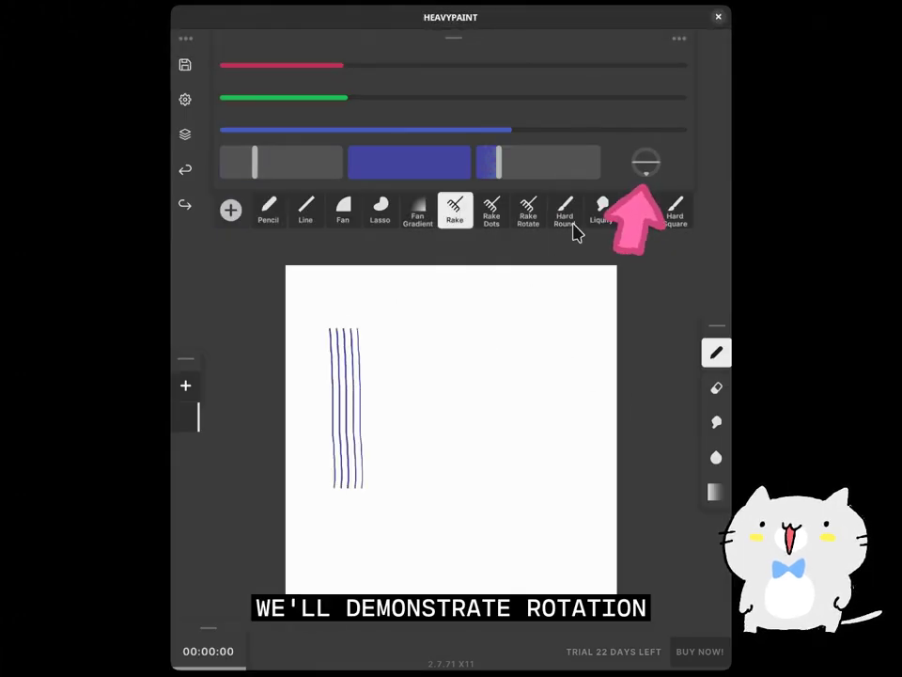
pyautogui.moveTo(645, 163); pyautogui.dragTo(638, 172)
pyautogui.moveTo(421, 308)
pyautogui.mouseDown()
pyautogui.moveTo(452, 329)
pyautogui.moveTo(438, 356)
pyautogui.mouseUp()
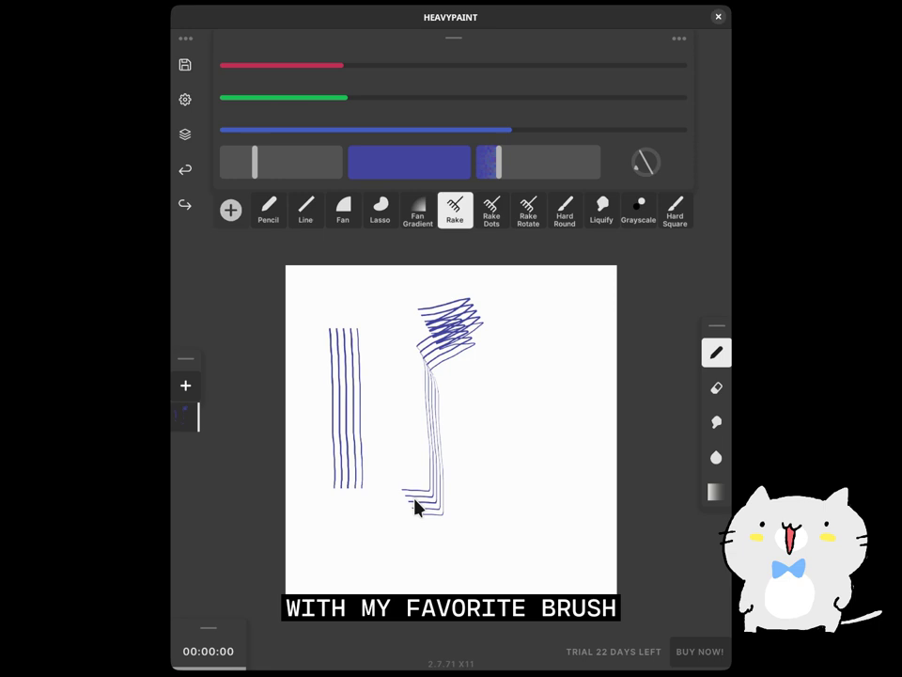
pyautogui.moveTo(415, 500); pyautogui.dragTo(426, 532)
pyautogui.moveTo(634, 178); pyautogui.dragTo(638, 147)
pyautogui.moveTo(524, 339); pyautogui.dragTo(527, 425)
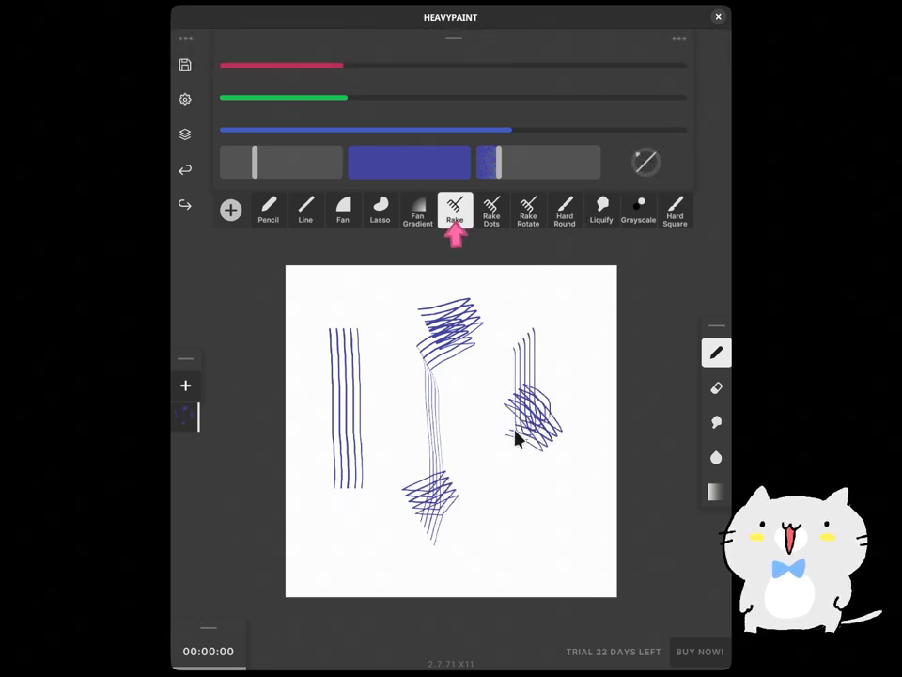
pyautogui.moveTo(640, 171); pyautogui.dragTo(642, 252)
pyautogui.moveTo(542, 308); pyautogui.dragTo(572, 355)
# - Set the brush rotation mode to DIR and paint curving Rake strokes down and across the canvas
pyautogui.click(642, 164)
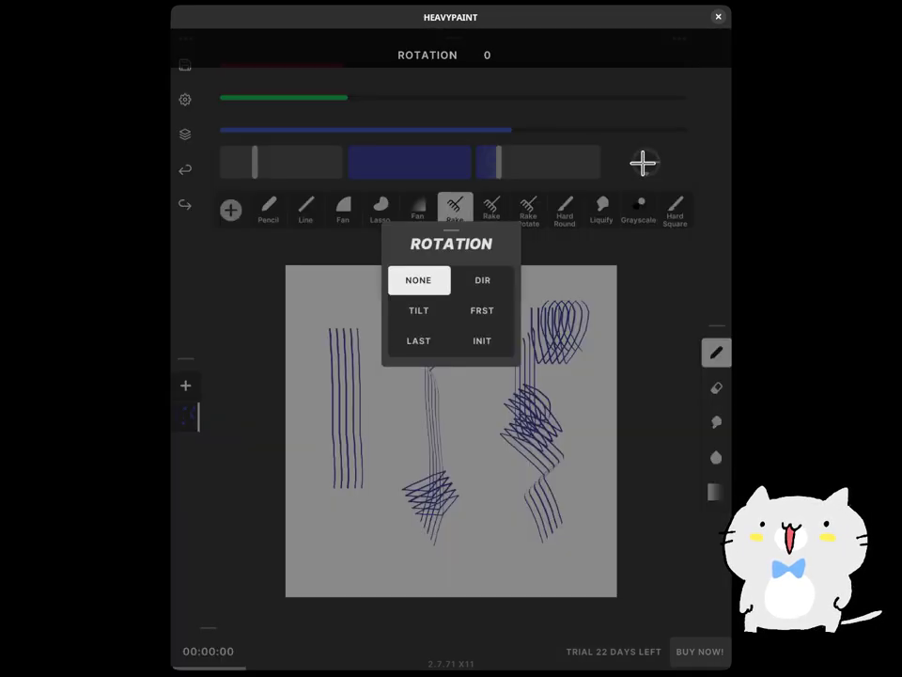
pyautogui.click(482, 280)
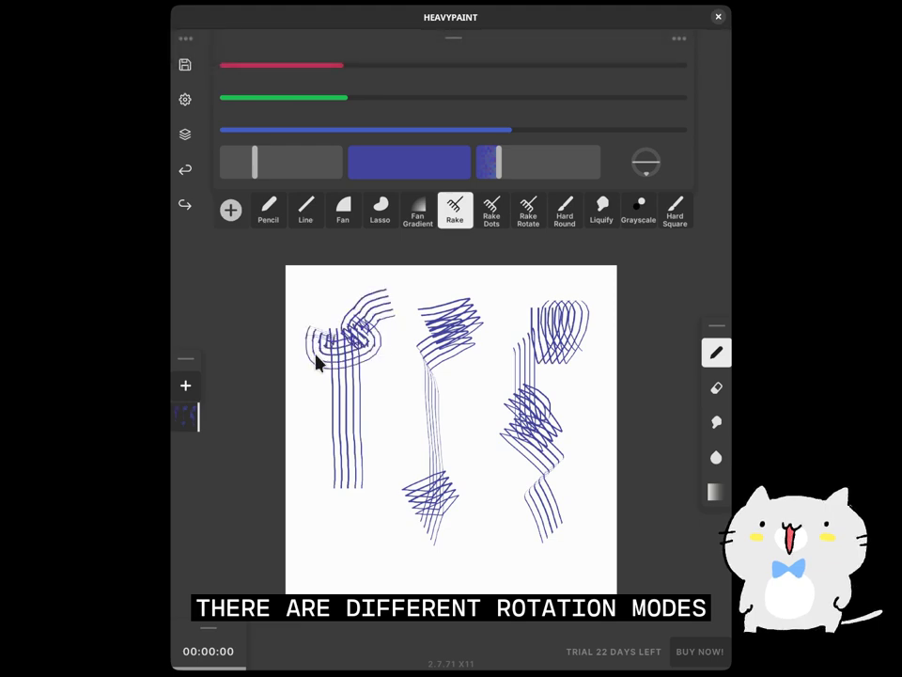
pyautogui.moveTo(315, 359)
pyautogui.mouseDown()
pyautogui.moveTo(304, 401)
pyautogui.moveTo(362, 486)
pyautogui.mouseUp()
pyautogui.moveTo(439, 549); pyautogui.dragTo(545, 568)
# - Set the brush rotation mode to LAST and paint more Rake test strokes across the canvas
pyautogui.click(645, 164)
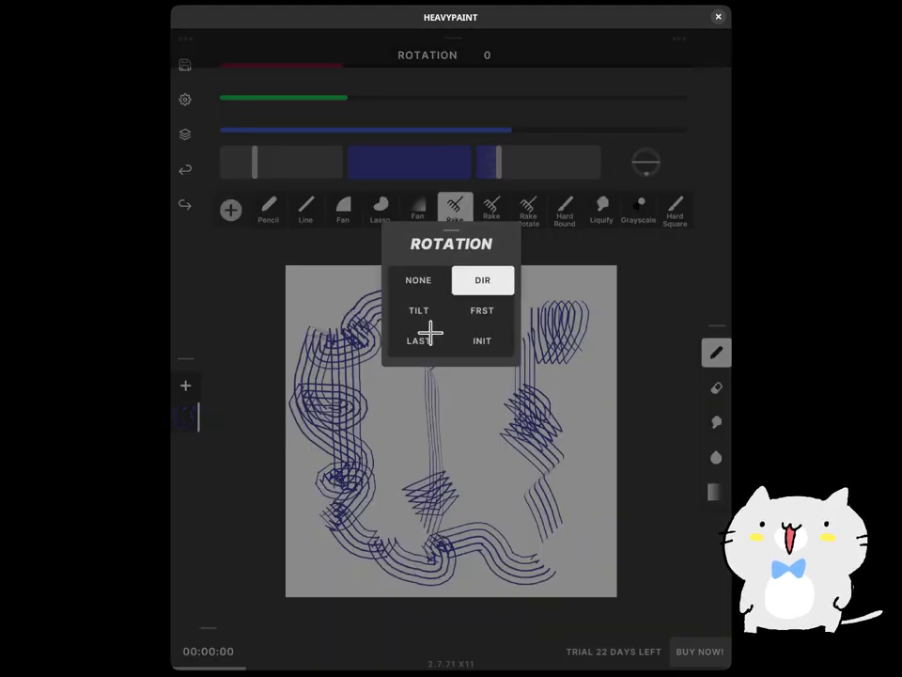
pyautogui.click(421, 340)
pyautogui.moveTo(329, 285); pyautogui.dragTo(425, 310)
pyautogui.moveTo(425, 310); pyautogui.dragTo(518, 509)
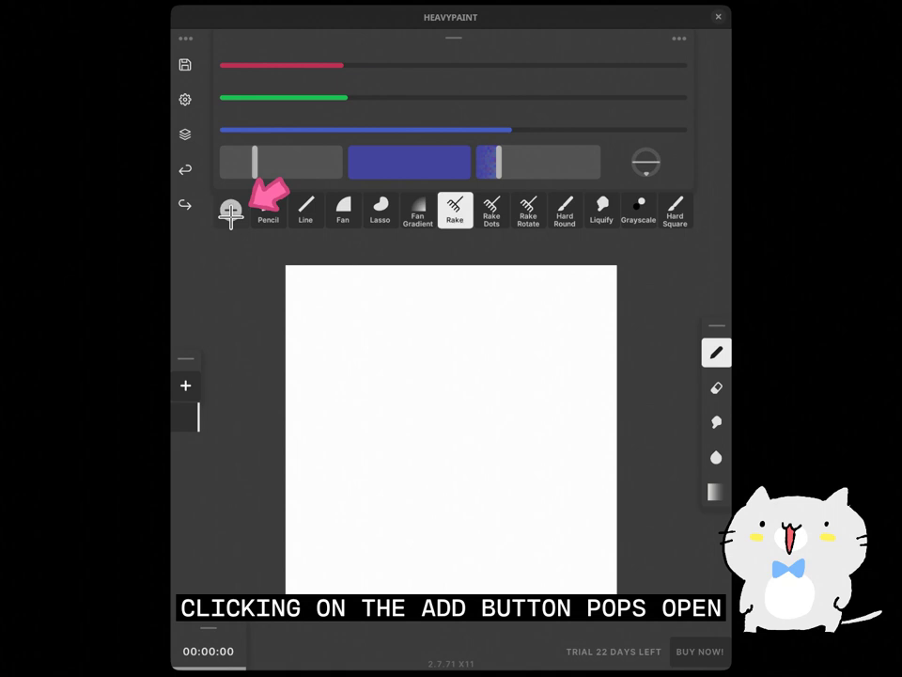
# - Choose the Tree preset from the full tool collection and paint a test stroke in the middle of the canvas
pyautogui.click(230, 212)
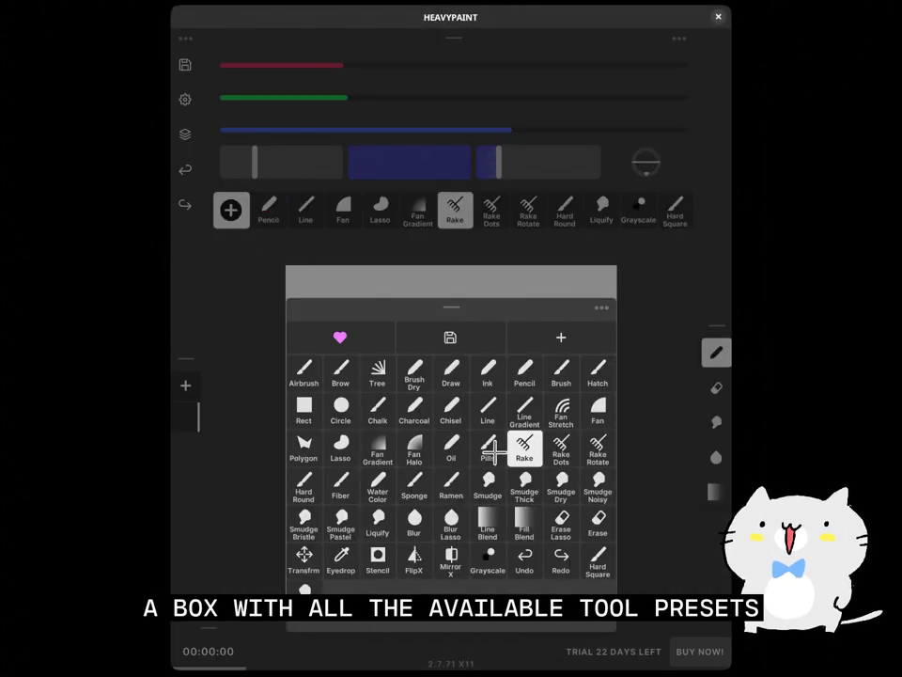
pyautogui.click(488, 454)
pyautogui.click(378, 409)
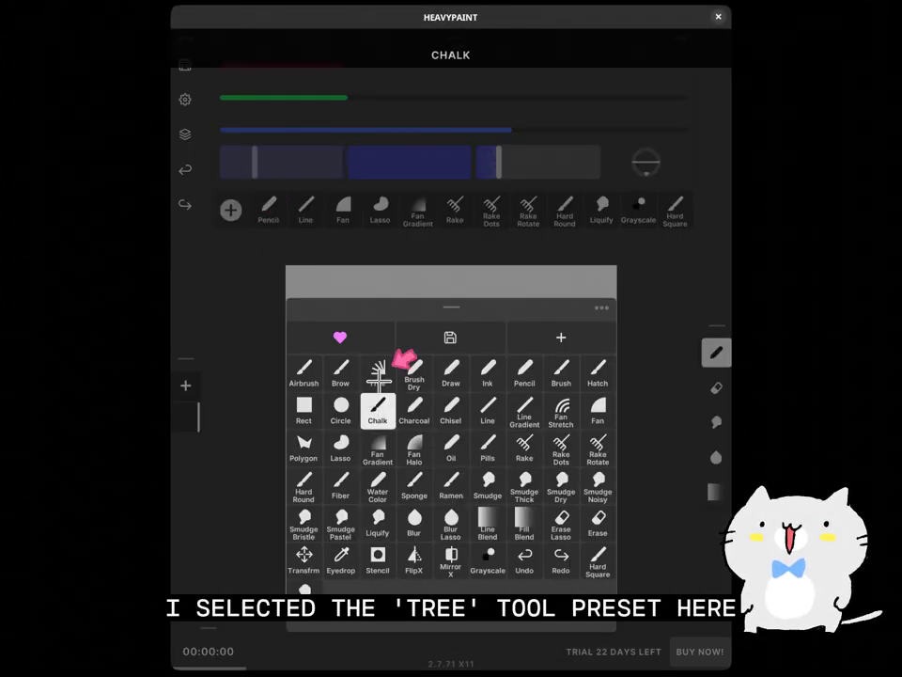
pyautogui.click(379, 378)
pyautogui.click(253, 338)
pyautogui.moveTo(411, 439)
pyautogui.mouseDown()
pyautogui.moveTo(449, 337)
pyautogui.moveTo(364, 457)
pyautogui.moveTo(425, 463)
pyautogui.mouseUp()
# - Add the Tree preset to the favorites toolbar using the favorites selection mode
pyautogui.click(230, 209)
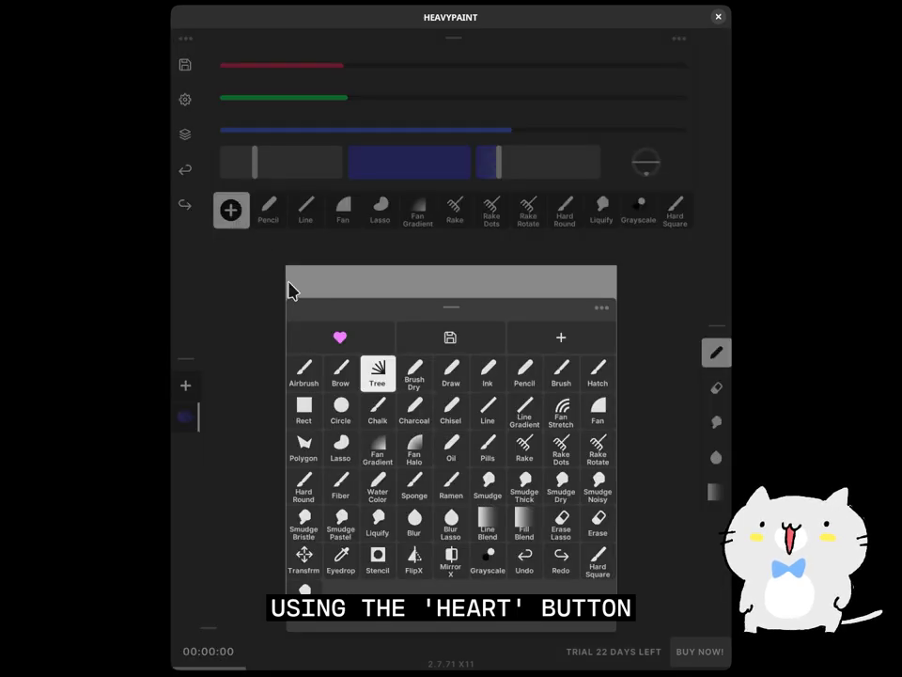
pyautogui.click(344, 338)
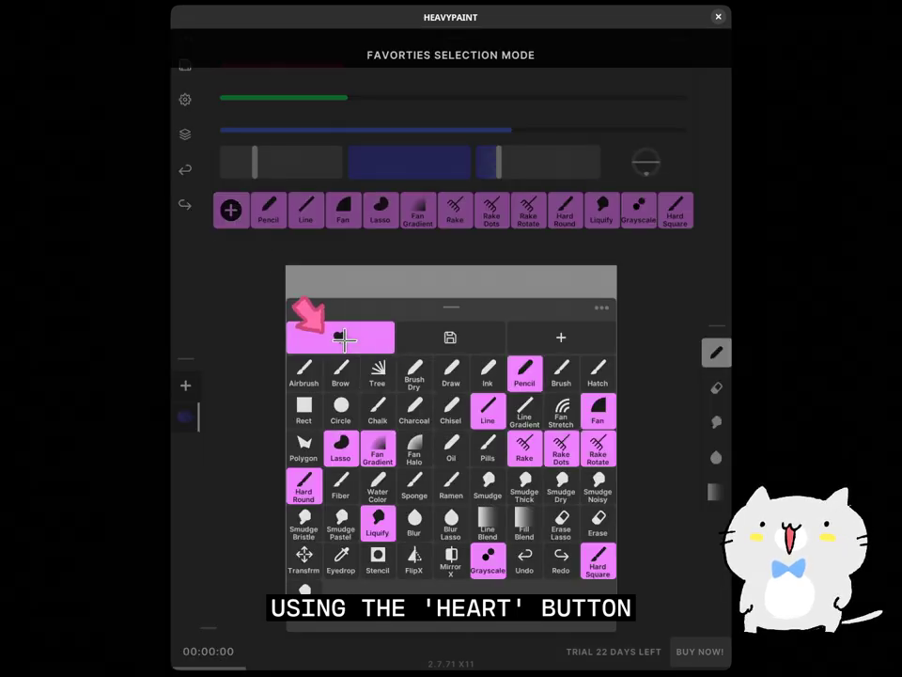
pyautogui.click(379, 376)
pyautogui.click(379, 376)
pyautogui.click(378, 370)
pyautogui.click(279, 241)
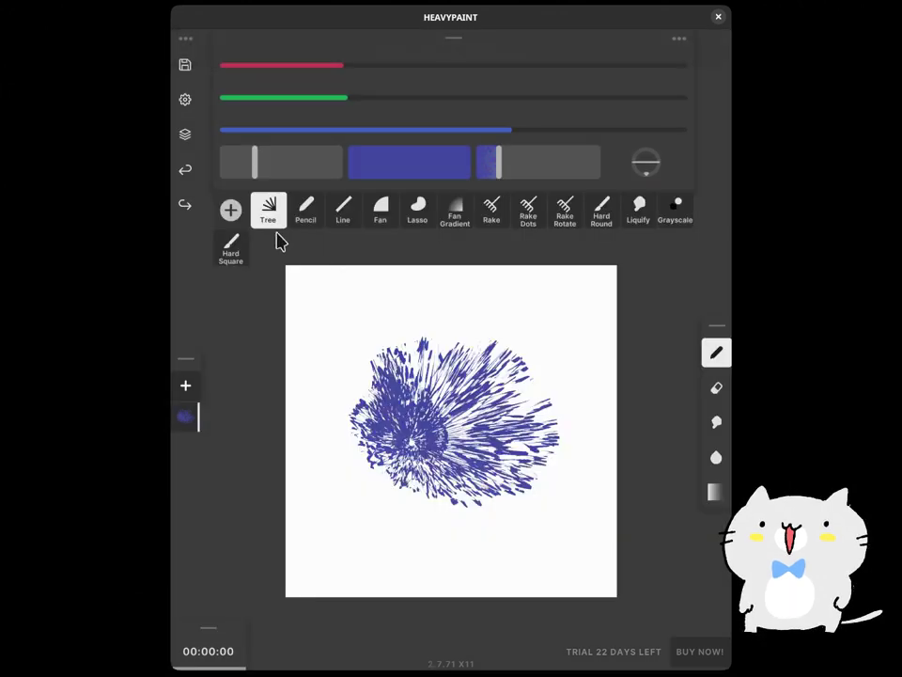
# - Try the Line and Tree favorites, and remove Tree from the favorites toolbar again
pyautogui.click(343, 209)
pyautogui.click(268, 210)
pyautogui.click(231, 210)
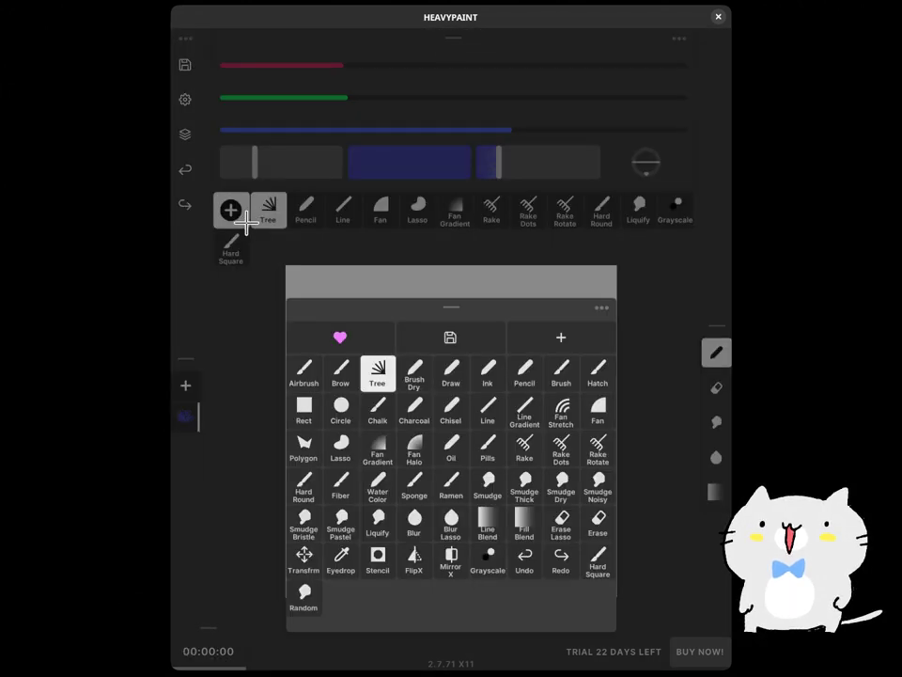
pyautogui.click(376, 340)
pyautogui.click(375, 374)
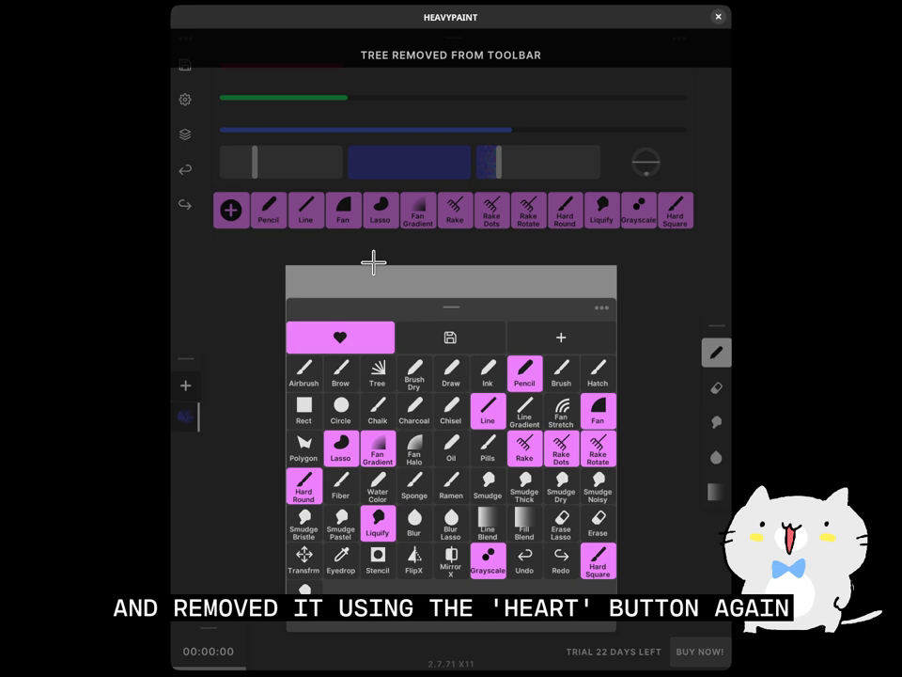
pyautogui.click(275, 238)
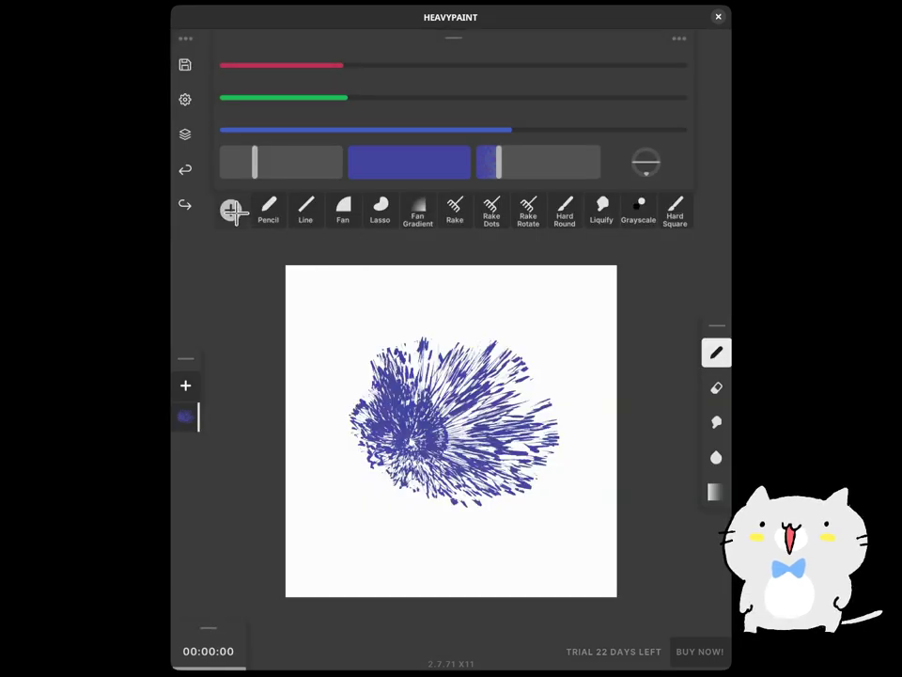
# - Duplicate the Tree preset in the tool collection and delete the duplicate
pyautogui.click(231, 210)
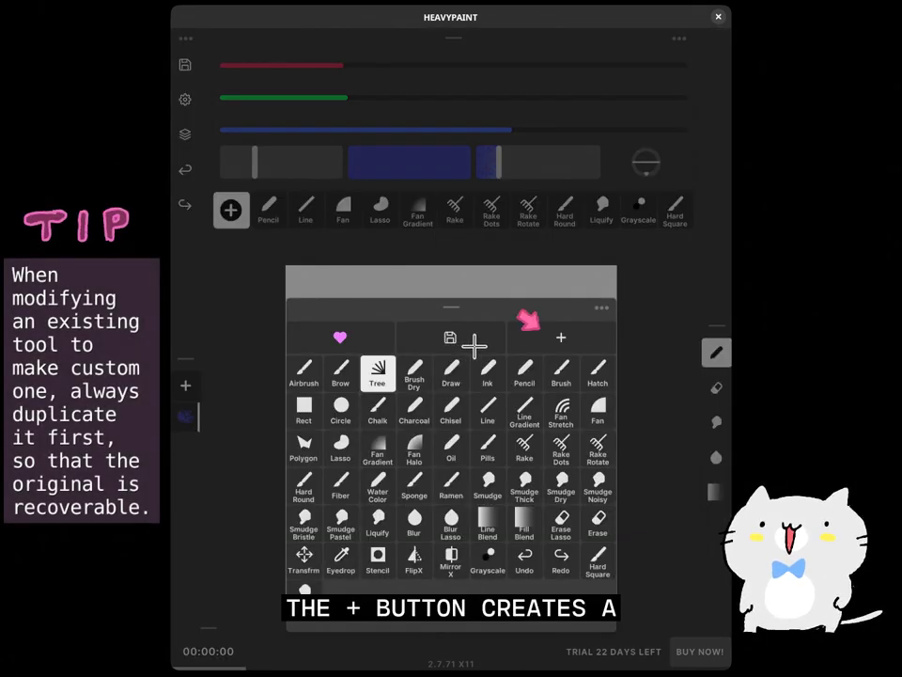
pyautogui.click(521, 341)
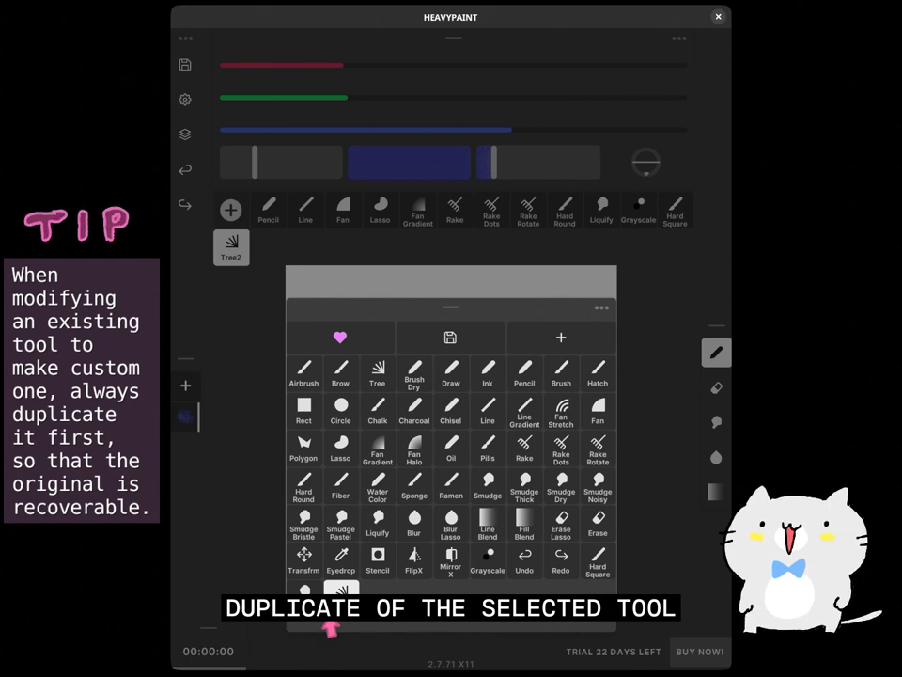
pyautogui.click(601, 307)
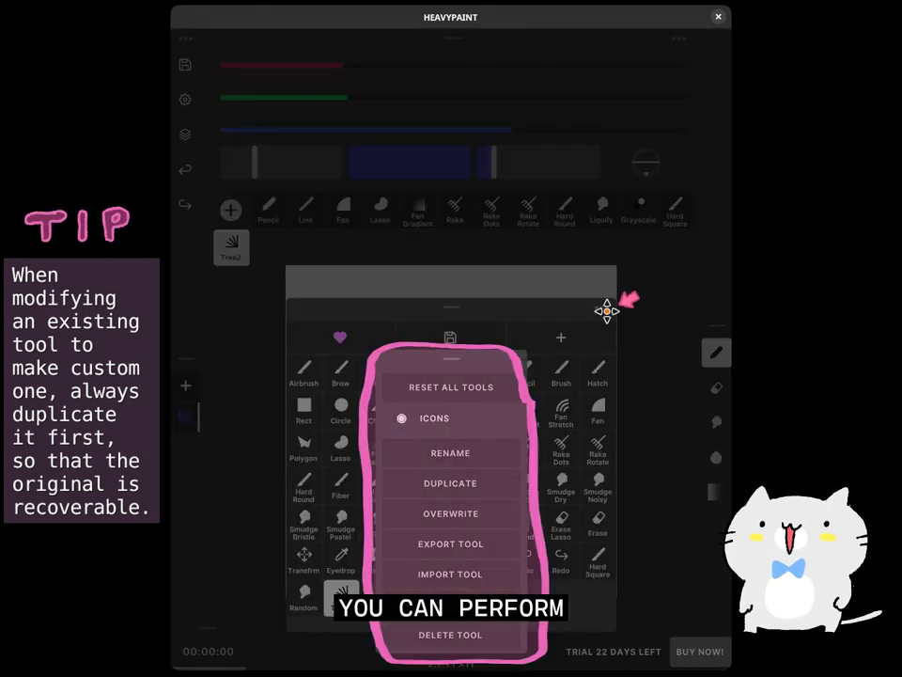
pyautogui.click(456, 637)
pyautogui.click(542, 604)
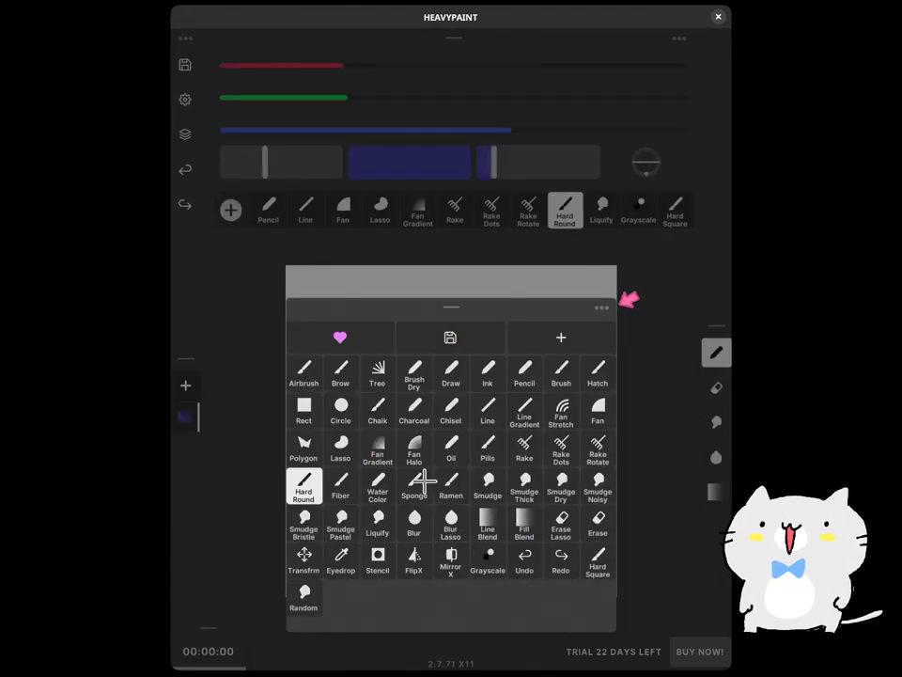
# - Select the Tree preset in the tool collection and look over its management options
pyautogui.click(376, 369)
pyautogui.click(604, 308)
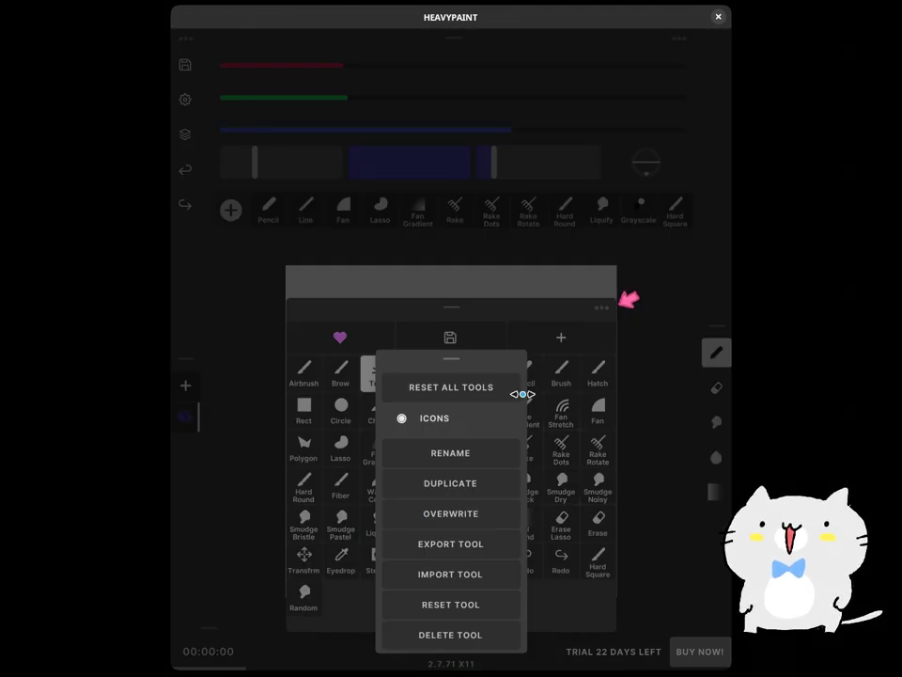
pyautogui.click(520, 285)
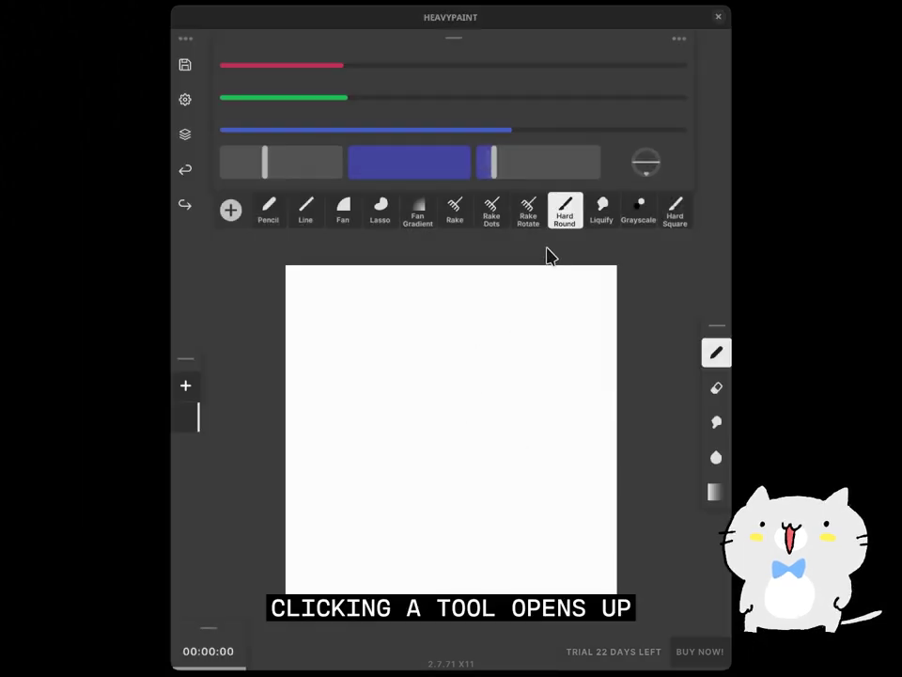
# - Adjust the Stretch, Distort and Noise of the Hard Round brush, pick a sparse scratchy texture, and paint test strokes
pyautogui.click(562, 208)
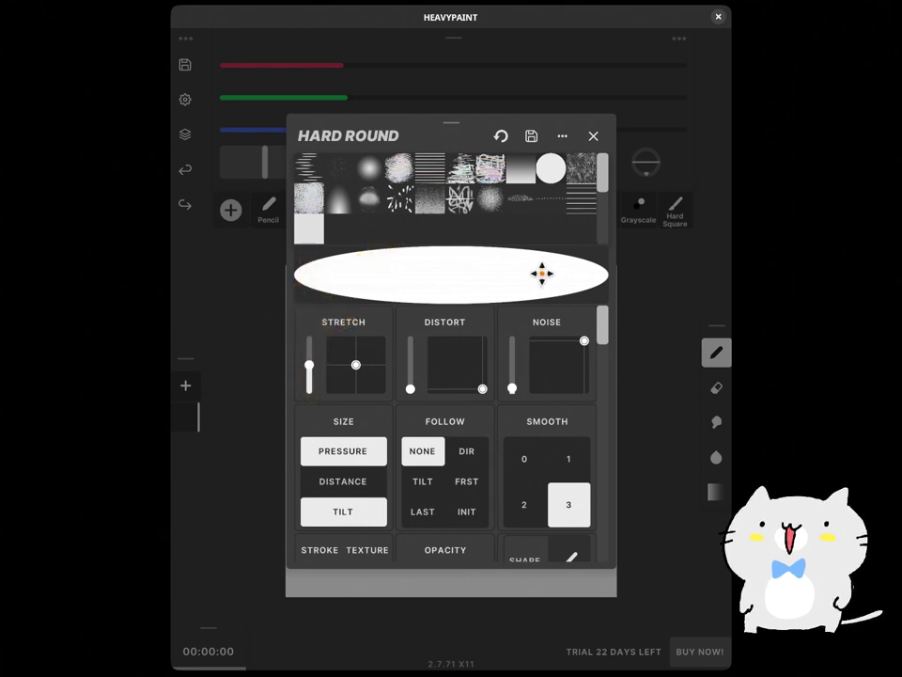
pyautogui.moveTo(362, 370)
pyautogui.mouseDown()
pyautogui.moveTo(349, 379)
pyautogui.moveTo(344, 351)
pyautogui.mouseUp()
pyautogui.moveTo(468, 376)
pyautogui.mouseDown()
pyautogui.moveTo(451, 368)
pyautogui.moveTo(460, 399)
pyautogui.moveTo(471, 403)
pyautogui.mouseUp()
pyautogui.moveTo(580, 345); pyautogui.dragTo(568, 356)
pyautogui.moveTo(512, 386); pyautogui.dragTo(534, 321)
pyautogui.moveTo(565, 355)
pyautogui.mouseDown()
pyautogui.moveTo(557, 337)
pyautogui.moveTo(566, 342)
pyautogui.mouseUp()
pyautogui.moveTo(511, 342); pyautogui.dragTo(501, 465)
pyautogui.click(423, 201)
pyautogui.click(399, 198)
pyautogui.moveTo(435, 282)
pyautogui.mouseDown()
pyautogui.moveTo(465, 397)
pyautogui.moveTo(573, 282)
pyautogui.mouseUp()
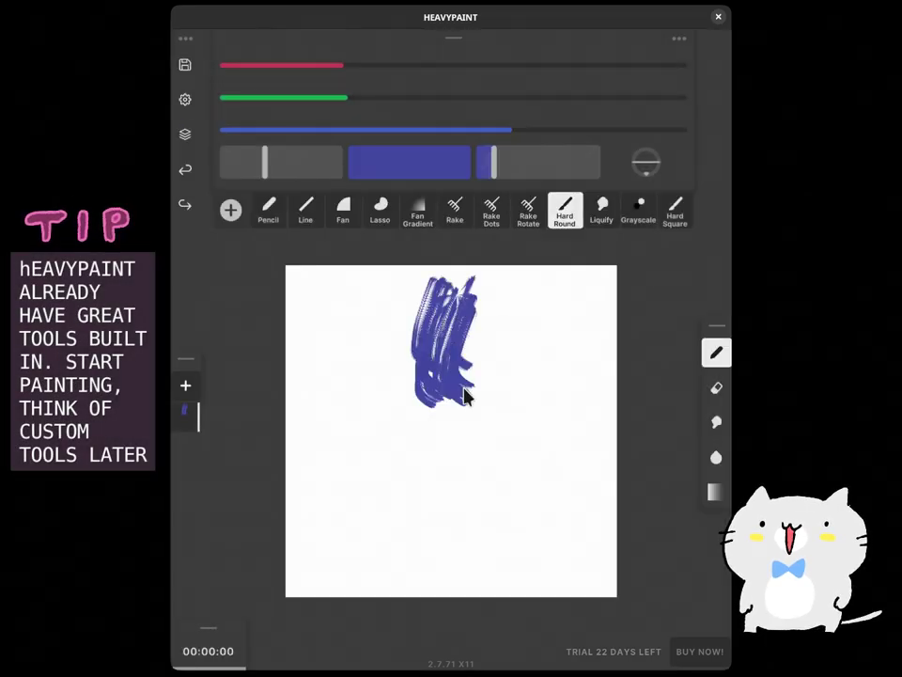
# - Change the Hard Round texture to the solid square and paint a broad test stroke across the canvas
pyautogui.click(566, 207)
pyautogui.click(310, 228)
pyautogui.moveTo(315, 317)
pyautogui.mouseDown()
pyautogui.moveTo(357, 416)
pyautogui.moveTo(532, 478)
pyautogui.mouseUp()
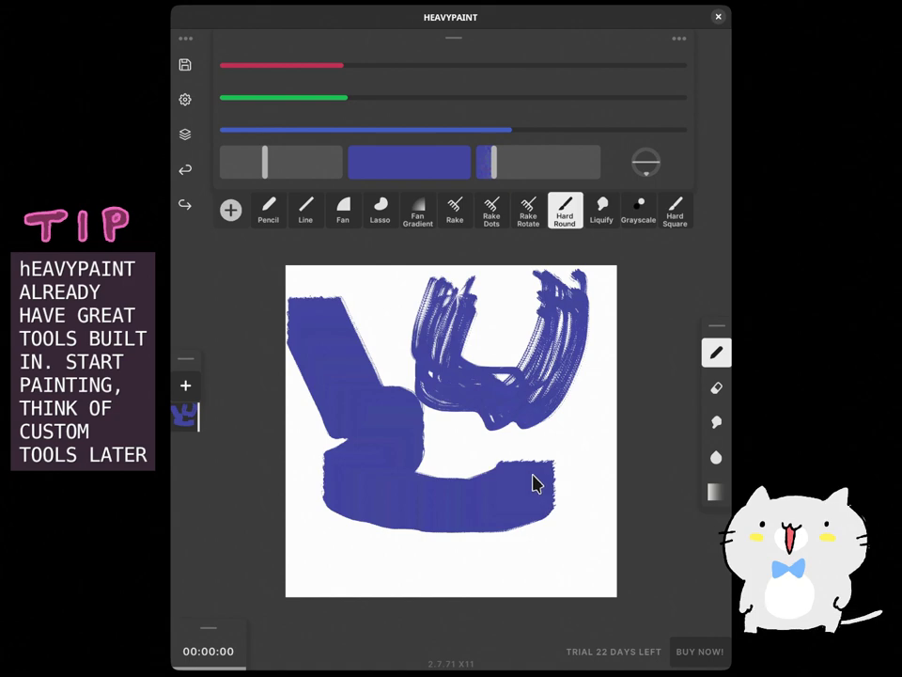
# - Reset the Hard Round preset to its defaults and paint a test stroke near the canvas's lower edge
pyautogui.click(562, 212)
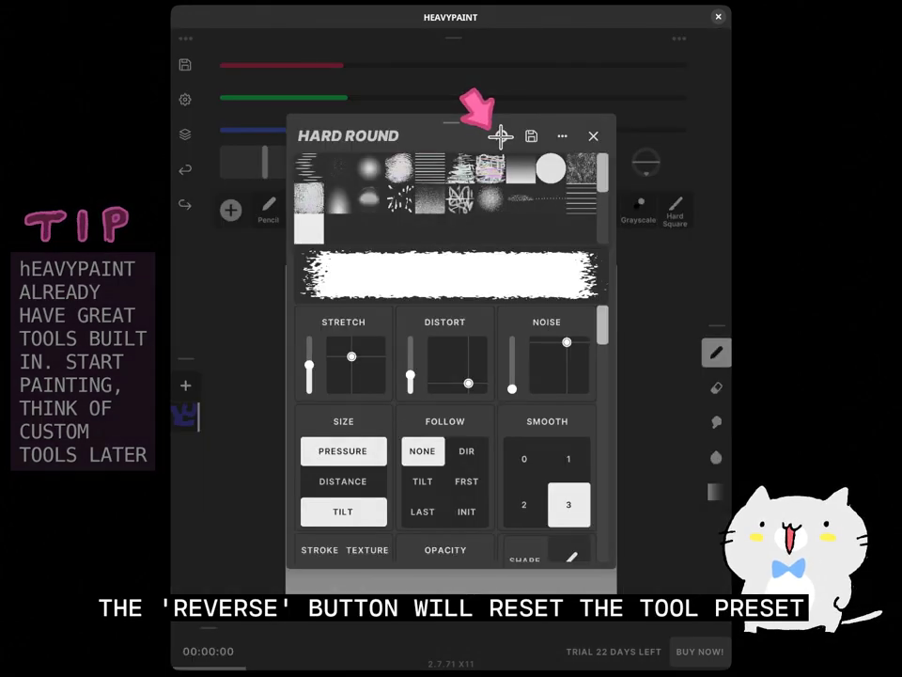
pyautogui.click(501, 137)
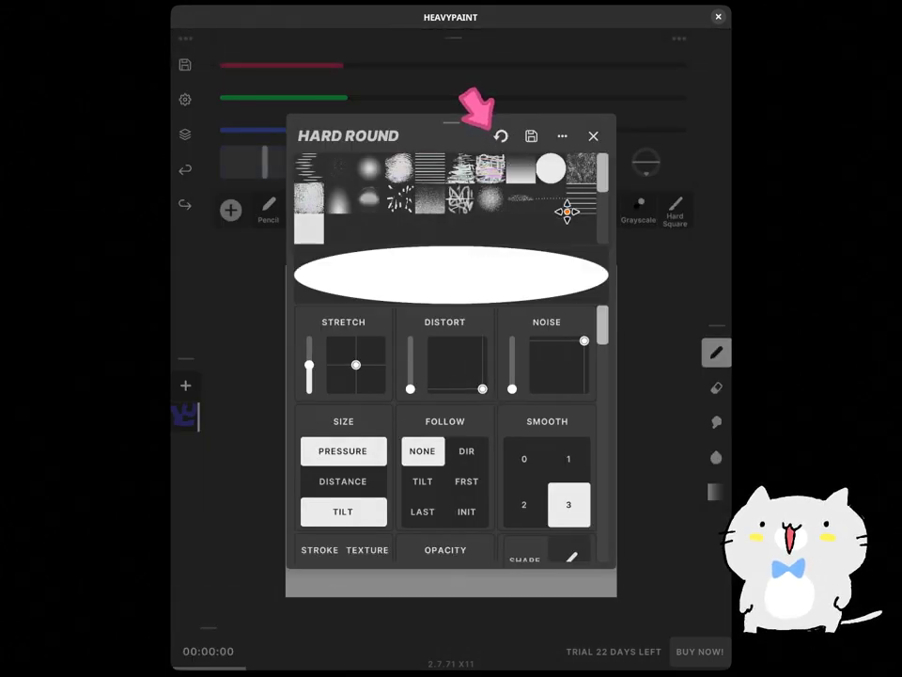
pyautogui.click(645, 289)
pyautogui.moveTo(502, 560)
pyautogui.mouseDown()
pyautogui.moveTo(434, 579)
pyautogui.moveTo(346, 566)
pyautogui.mouseUp()
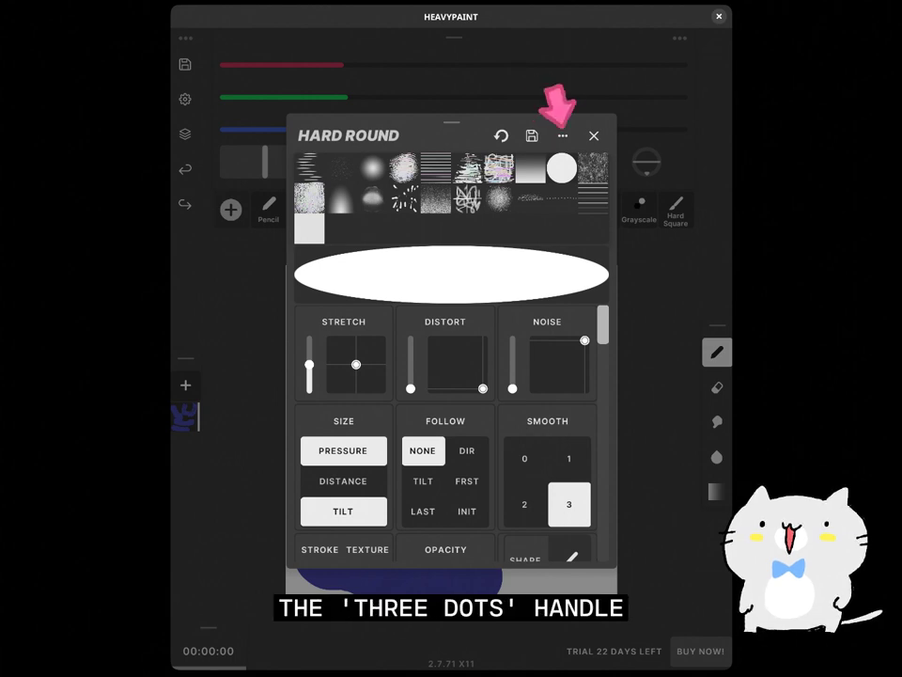
# - Look over the tool and texture management options of the Hard Round preset
pyautogui.click(563, 135)
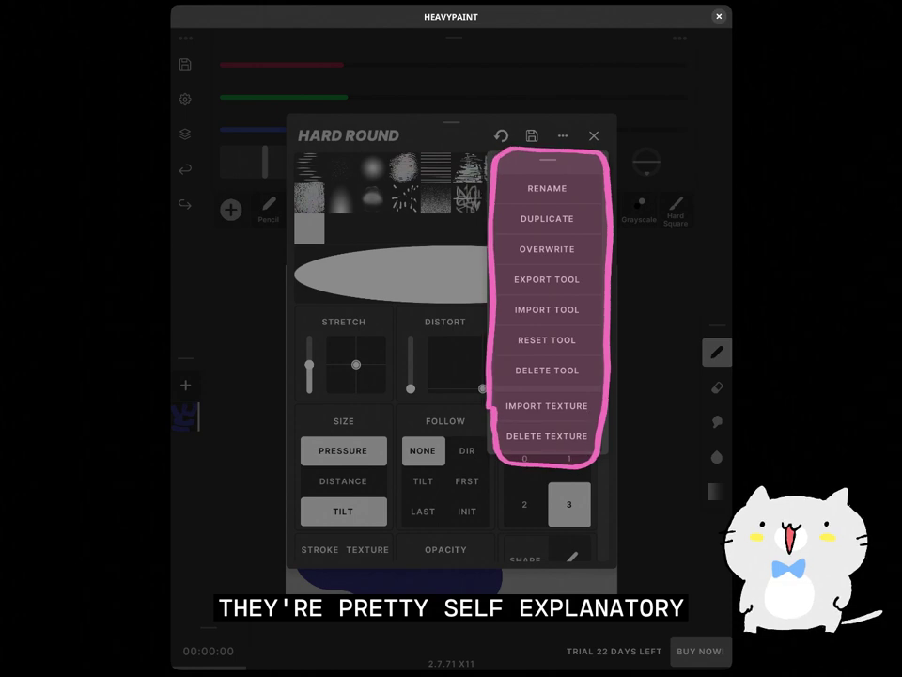
pyautogui.press('Escape')
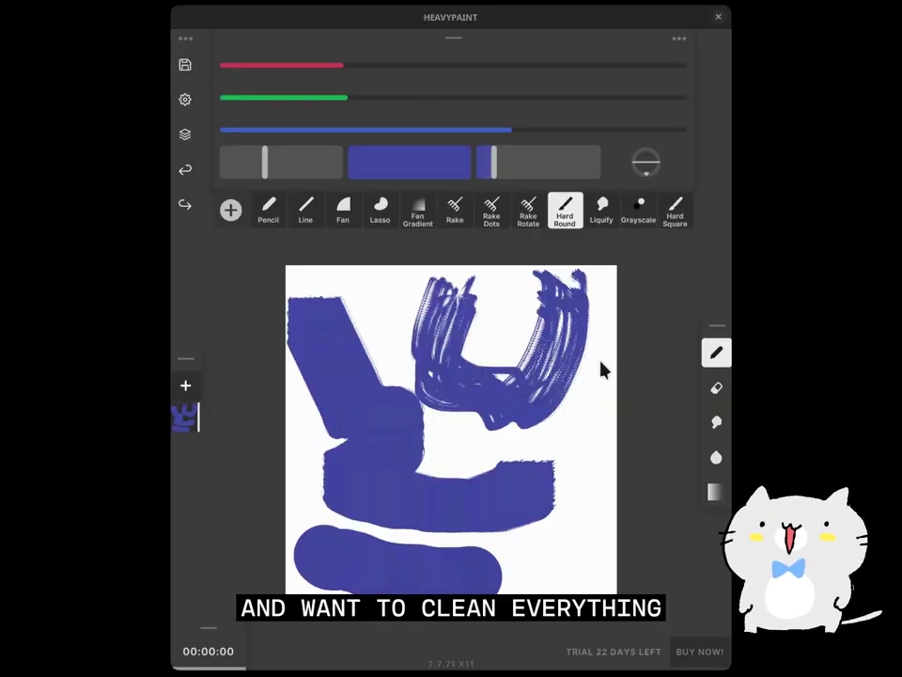
# - Use Reset Tools in the application settings and open the management options of the tool collection
pyautogui.click(189, 101)
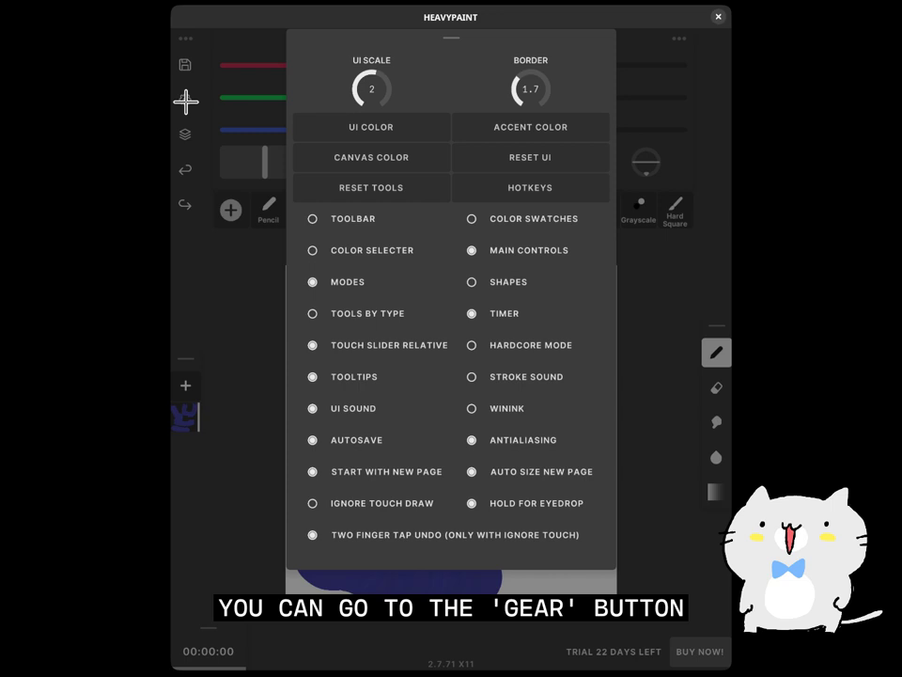
pyautogui.click(391, 188)
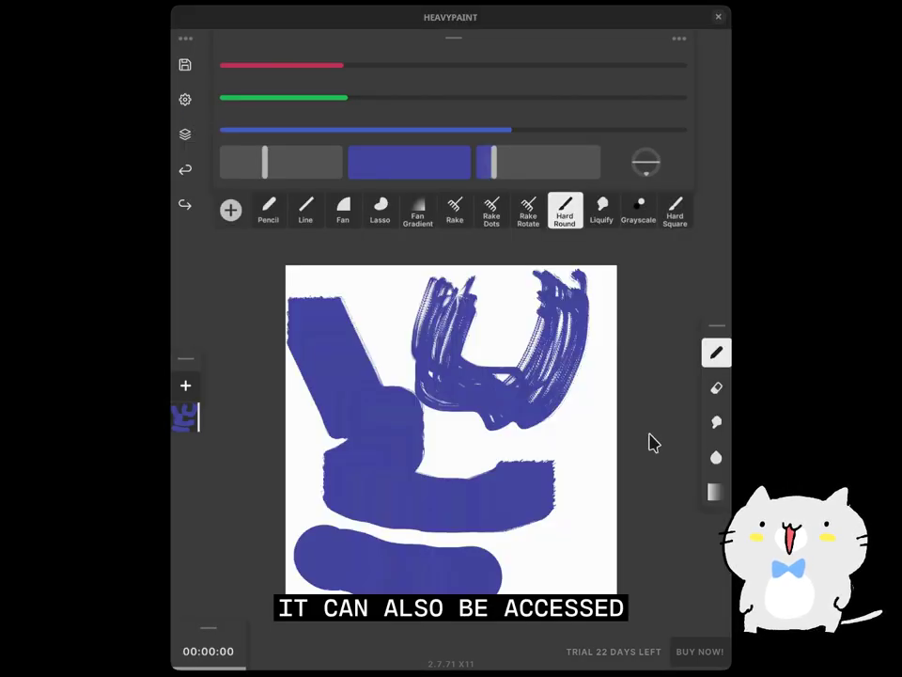
pyautogui.click(230, 210)
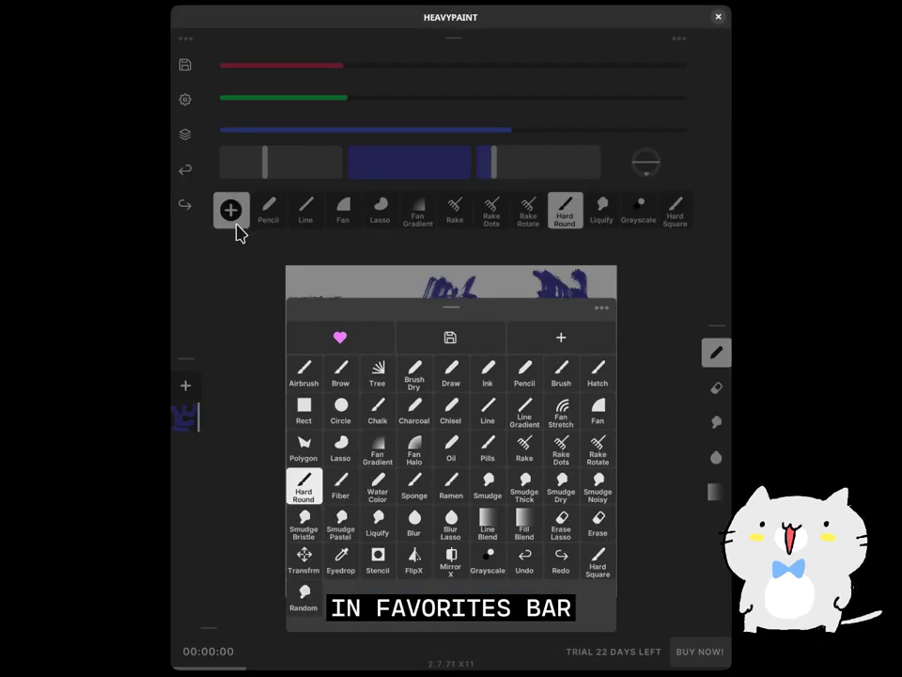
pyautogui.click(603, 309)
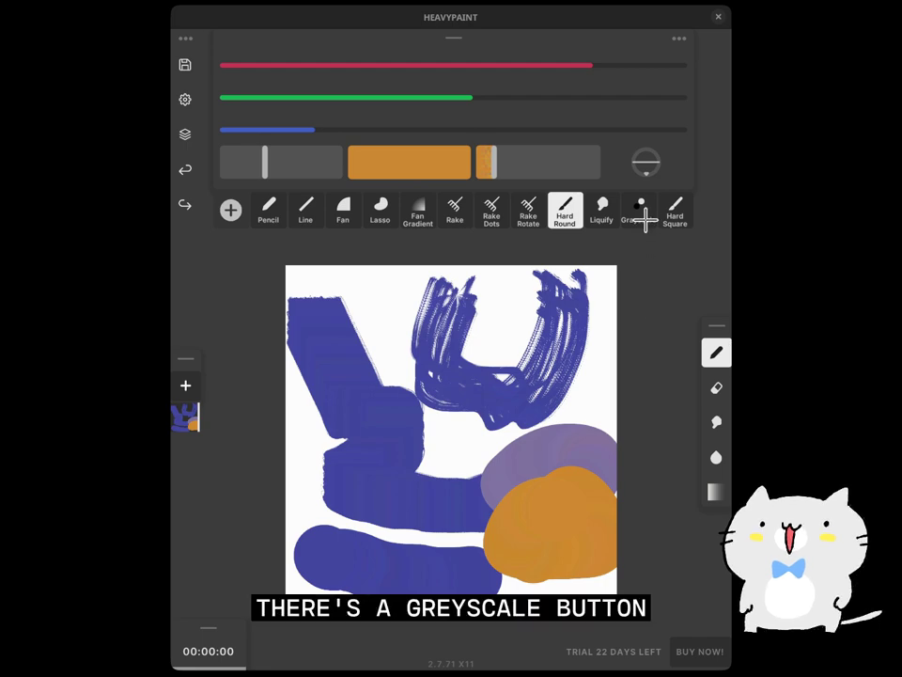
# - Toggle the grayscale view of the painting on and off, and open the options of the current layer
pyautogui.click(646, 218)
pyautogui.click(641, 217)
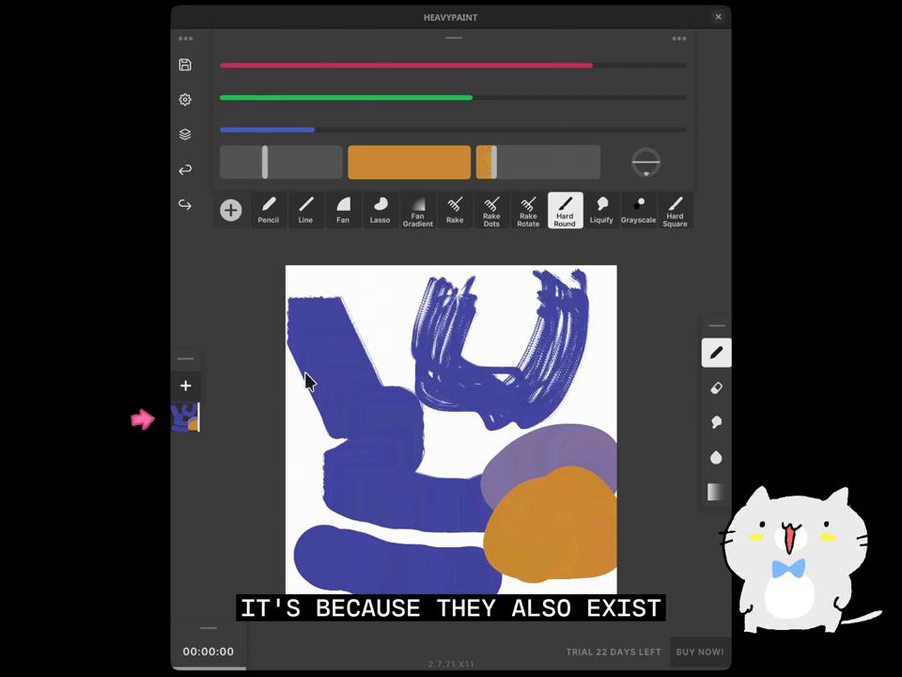
pyautogui.click(191, 420)
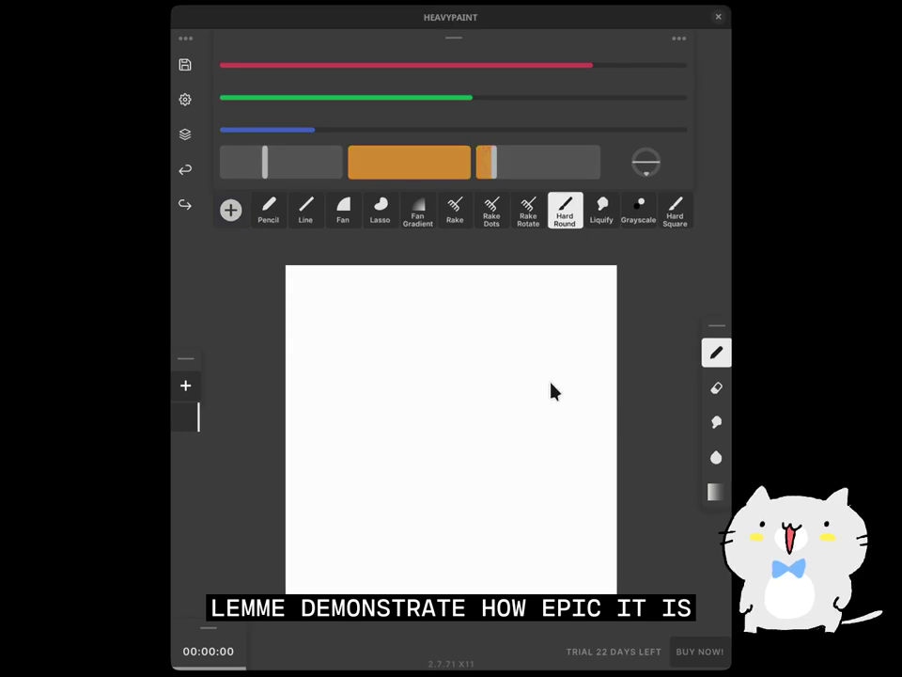
# - Try switching between eraser and brush modes, and paint a solid orange block across the upper canvas with Hard Round
pyautogui.click(709, 379)
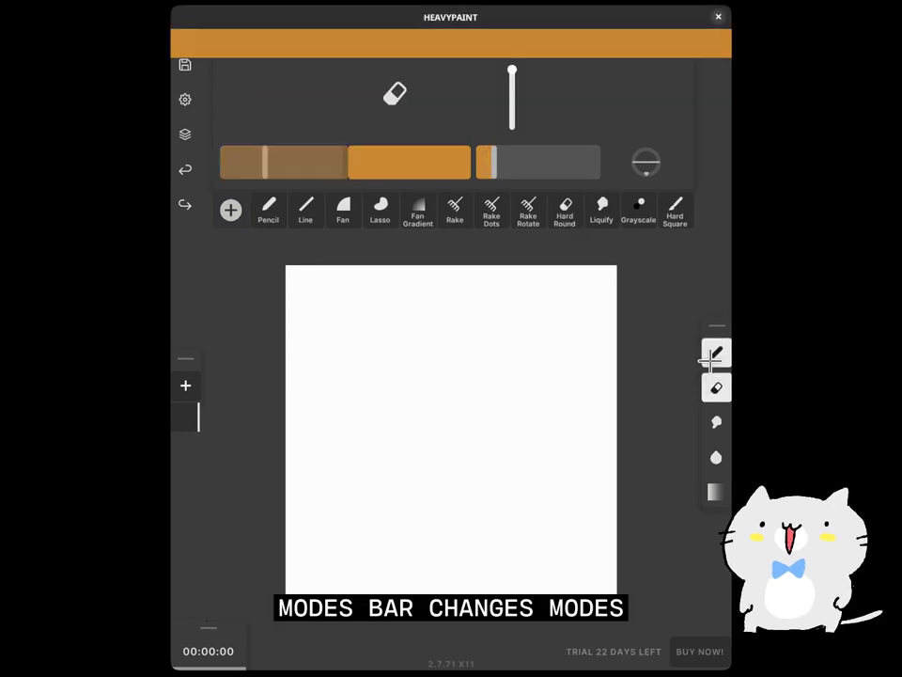
pyautogui.click(709, 363)
pyautogui.click(565, 210)
pyautogui.moveTo(368, 319)
pyautogui.mouseDown()
pyautogui.moveTo(453, 405)
pyautogui.moveTo(354, 347)
pyautogui.mouseUp()
# - Mix a medium blue brush color and paint a solid block directly beneath the orange one
pyautogui.moveTo(315, 130); pyautogui.dragTo(593, 130)
pyautogui.moveTo(592, 65); pyautogui.dragTo(365, 64)
pyautogui.moveTo(381, 447); pyautogui.dragTo(384, 554)
# - In eraser mode, trim the right side of the orange and blue blocks and the blue block's lower edge
pyautogui.click(716, 393)
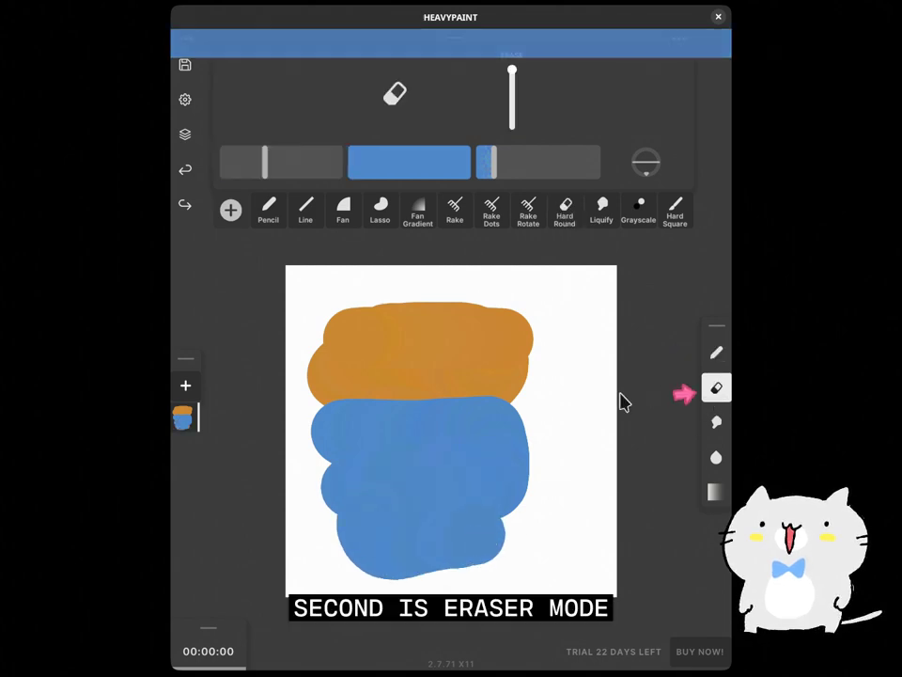
pyautogui.moveTo(529, 312); pyautogui.dragTo(550, 385)
pyautogui.moveTo(486, 567); pyautogui.dragTo(552, 540)
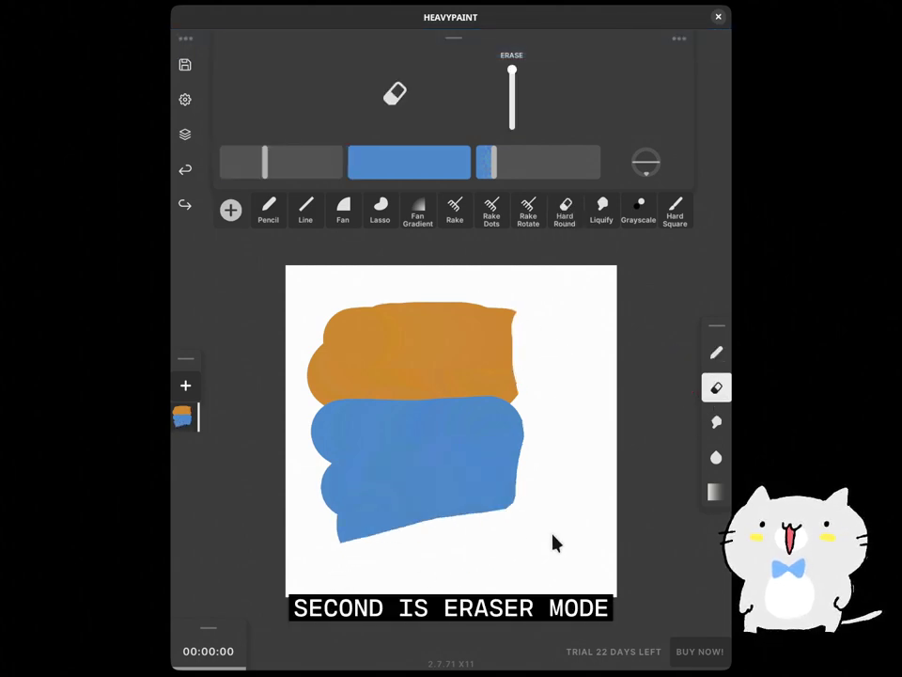
# - In smudge mode, smear the orange block's top edge and its border with the blue, trying different smudge and blur strengths
pyautogui.click(716, 422)
pyautogui.moveTo(460, 319); pyautogui.dragTo(514, 313)
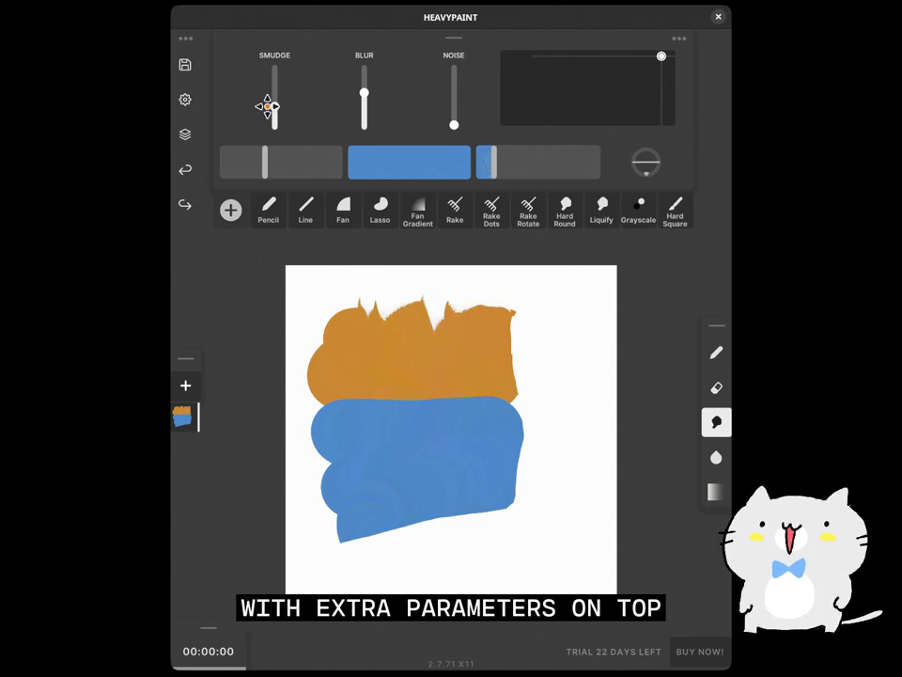
pyautogui.moveTo(269, 107); pyautogui.dragTo(270, 89)
pyautogui.moveTo(450, 279)
pyautogui.mouseDown()
pyautogui.moveTo(504, 326)
pyautogui.moveTo(455, 374)
pyautogui.mouseUp()
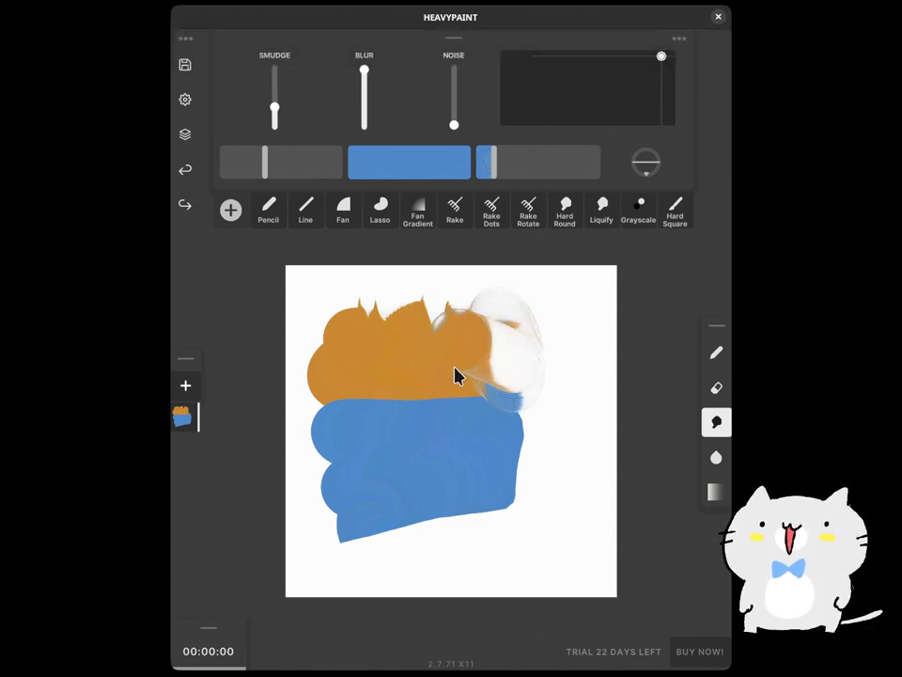
pyautogui.moveTo(386, 430)
pyautogui.mouseDown()
pyautogui.moveTo(474, 412)
pyautogui.moveTo(520, 372)
pyautogui.mouseUp()
# - Soften the orange and blue shapes in blur mode, and brush over them in mix mode
pyautogui.click(716, 457)
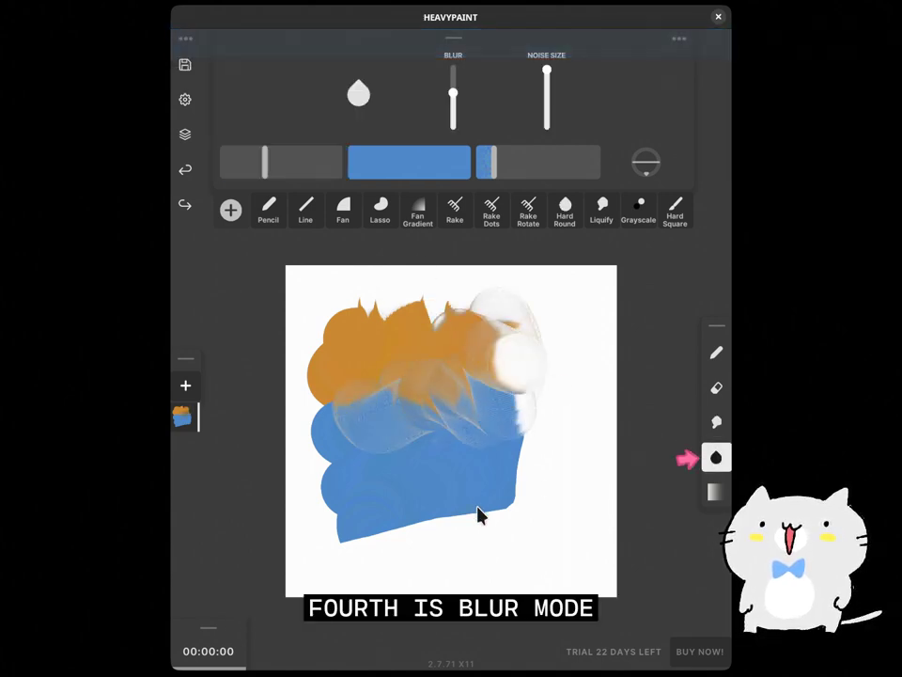
pyautogui.moveTo(478, 516)
pyautogui.mouseDown()
pyautogui.moveTo(493, 491)
pyautogui.moveTo(354, 512)
pyautogui.moveTo(428, 413)
pyautogui.moveTo(399, 401)
pyautogui.moveTo(503, 428)
pyautogui.mouseUp()
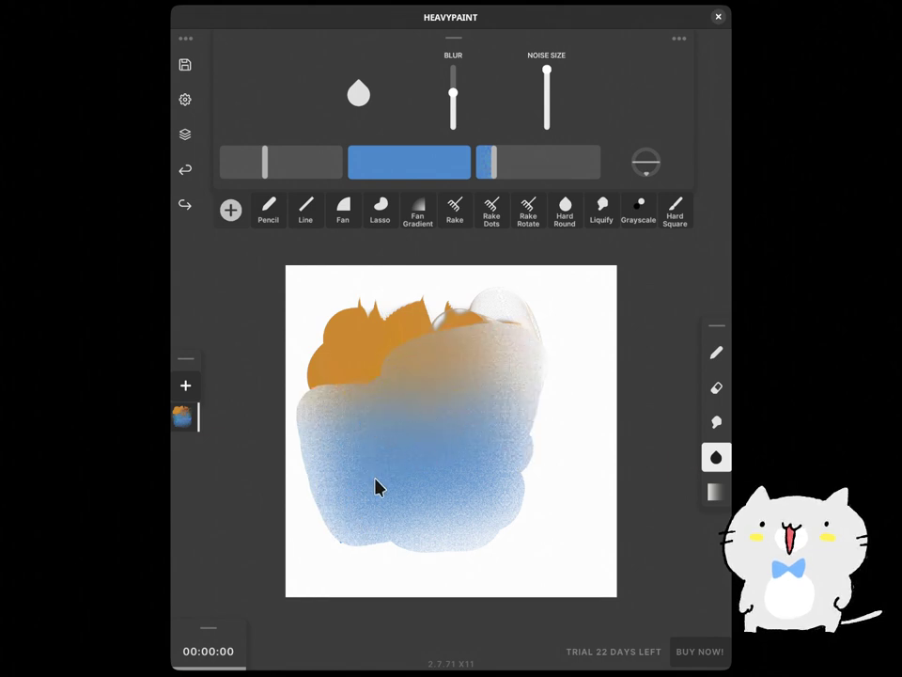
pyautogui.click(716, 492)
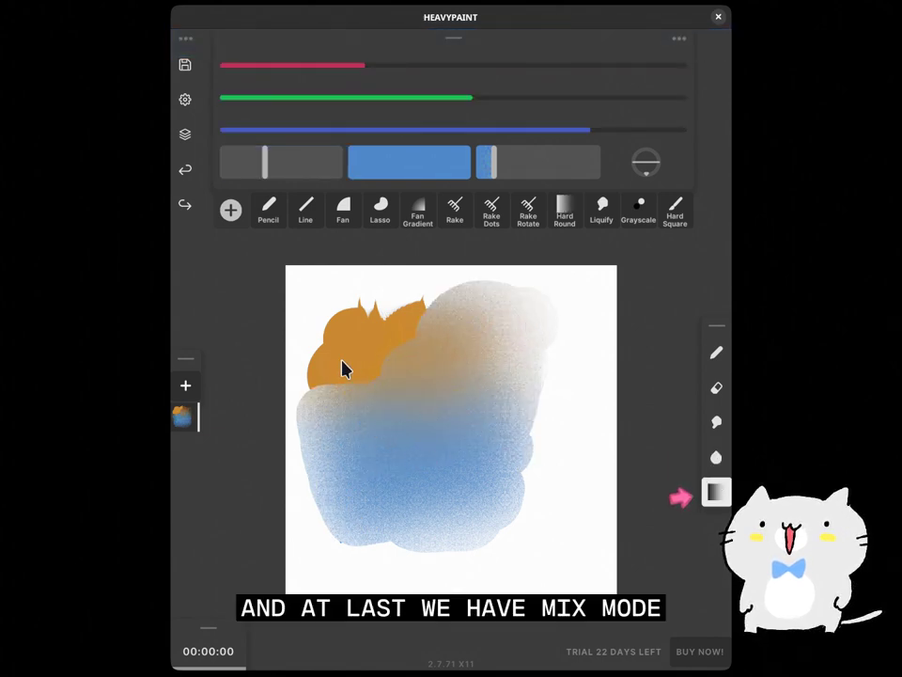
pyautogui.moveTo(432, 425)
pyautogui.mouseDown()
pyautogui.moveTo(342, 389)
pyautogui.moveTo(401, 374)
pyautogui.moveTo(440, 489)
pyautogui.moveTo(499, 463)
pyautogui.moveTo(454, 326)
pyautogui.moveTo(444, 502)
pyautogui.moveTo(443, 435)
pyautogui.moveTo(344, 408)
pyautogui.mouseUp()
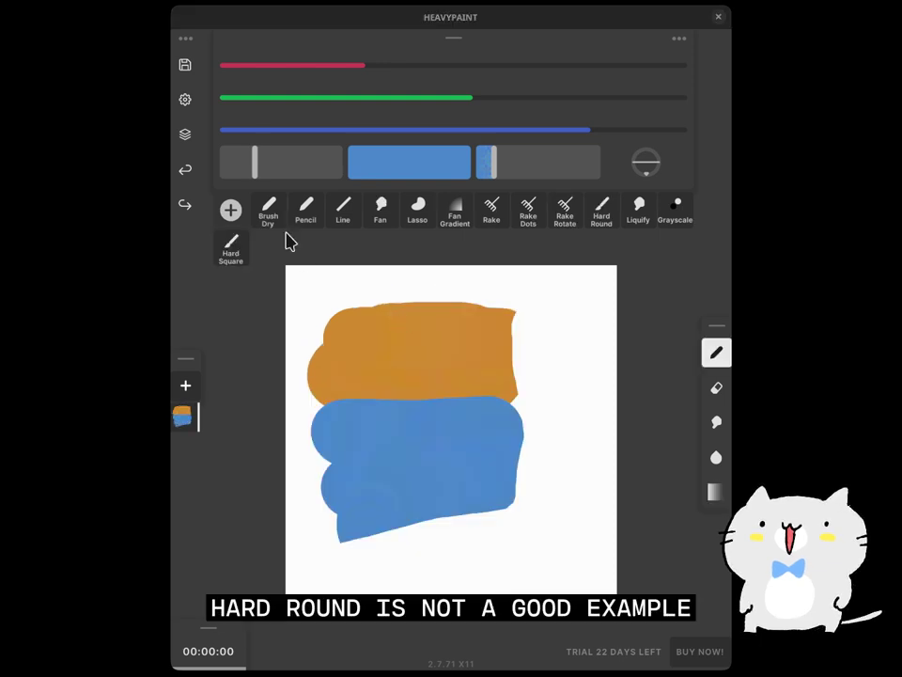
# - With Brush Dry at size 117, paint blue strokes over the orange block's right side and a brick-red band across the lower part
pyautogui.moveTo(282, 162); pyautogui.dragTo(312, 178)
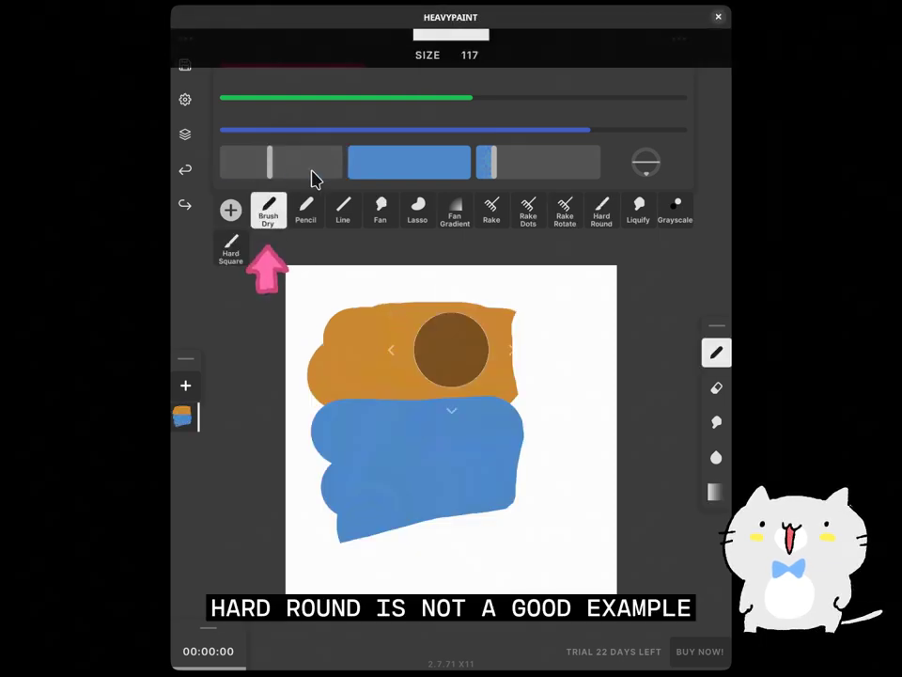
pyautogui.moveTo(508, 319)
pyautogui.mouseDown()
pyautogui.moveTo(529, 454)
pyautogui.moveTo(488, 435)
pyautogui.moveTo(461, 367)
pyautogui.mouseUp()
pyautogui.click(352, 129)
pyautogui.click(385, 101)
pyautogui.click(564, 66)
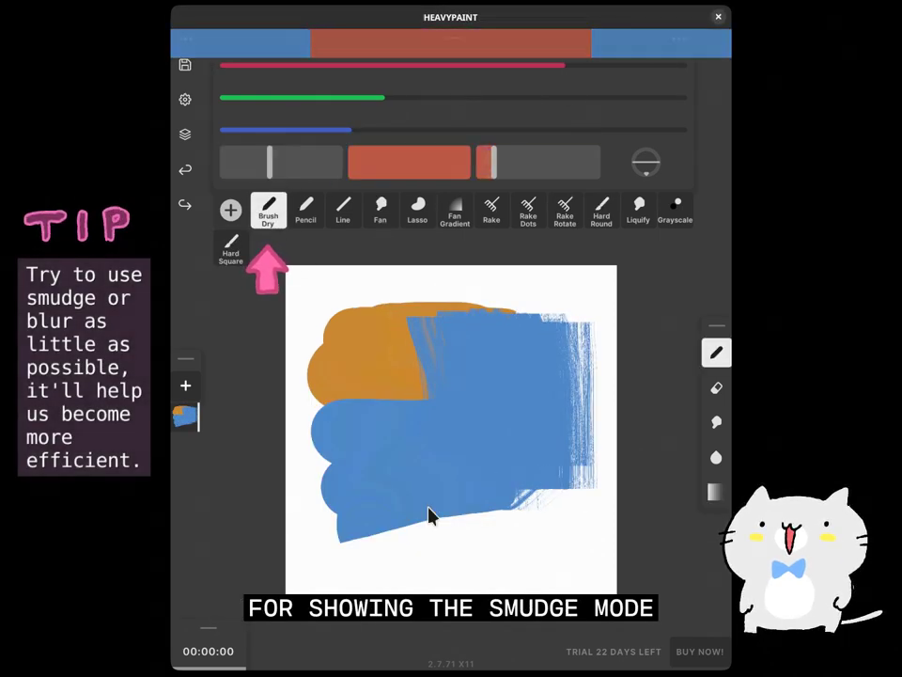
pyautogui.moveTo(362, 503)
pyautogui.mouseDown()
pyautogui.moveTo(514, 473)
pyautogui.moveTo(591, 484)
pyautogui.mouseUp()
# - Smudge the border between the blue area and the brick-red band using Brush Dry in smudge mode
pyautogui.click(716, 421)
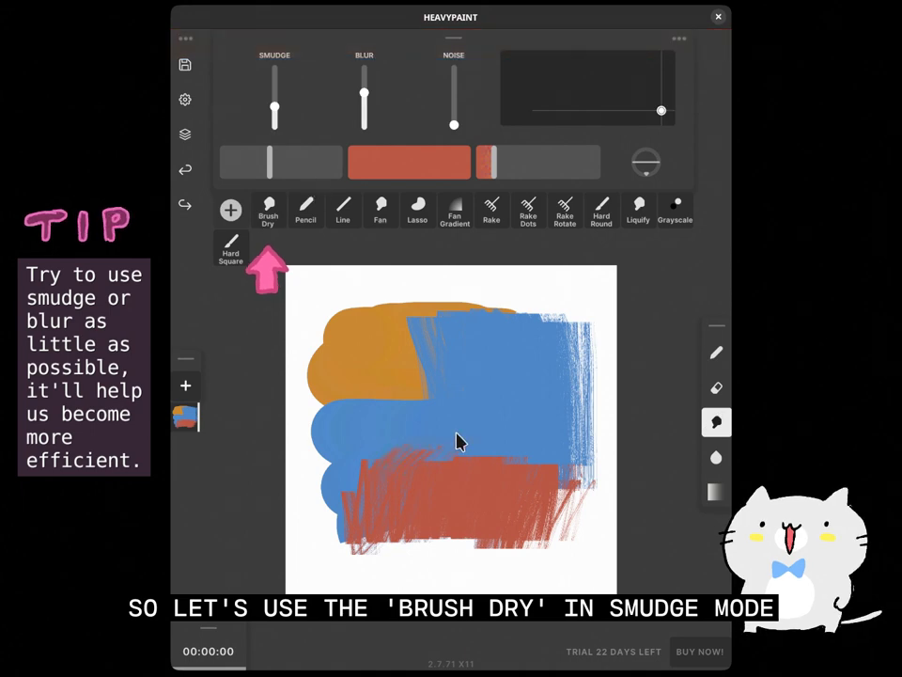
pyautogui.moveTo(476, 426)
pyautogui.mouseDown()
pyautogui.moveTo(413, 444)
pyautogui.moveTo(484, 490)
pyautogui.mouseUp()
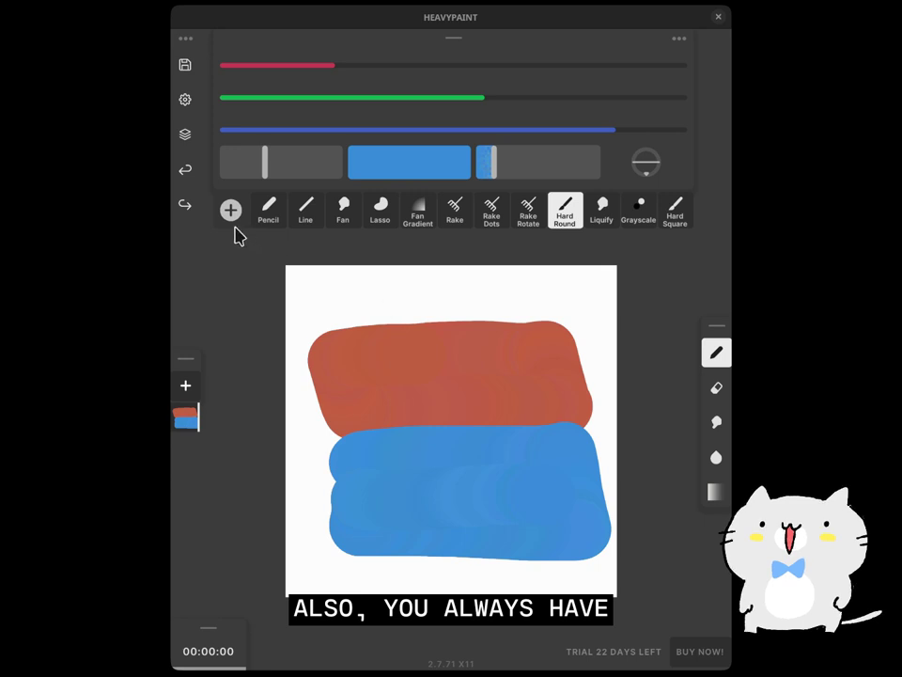
# - Try the default Smudge and Smudge Dry presets along the border between the red and blue blocks
pyautogui.click(231, 209)
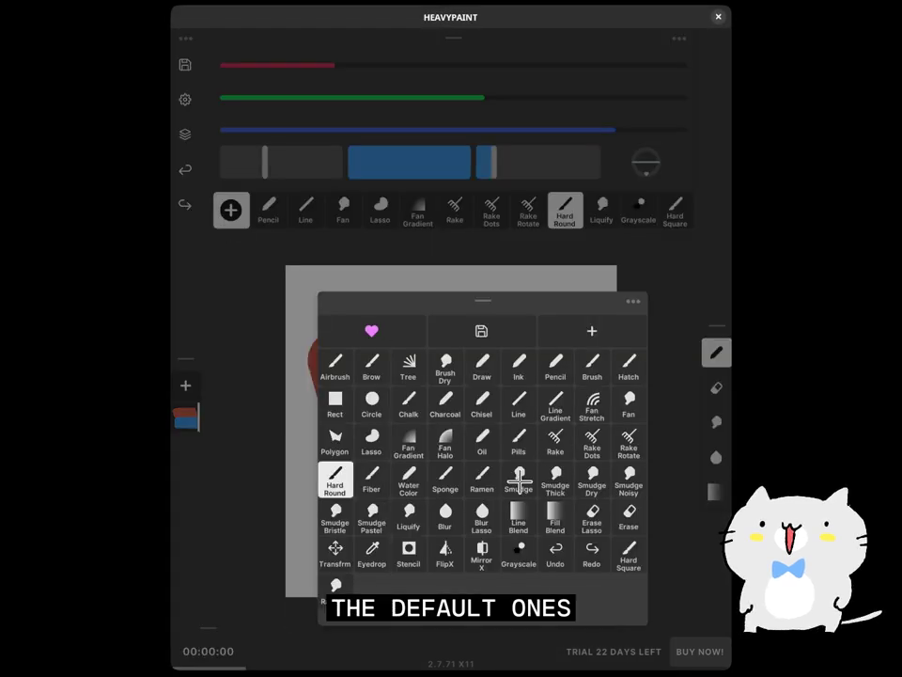
pyautogui.click(518, 482)
pyautogui.click(230, 210)
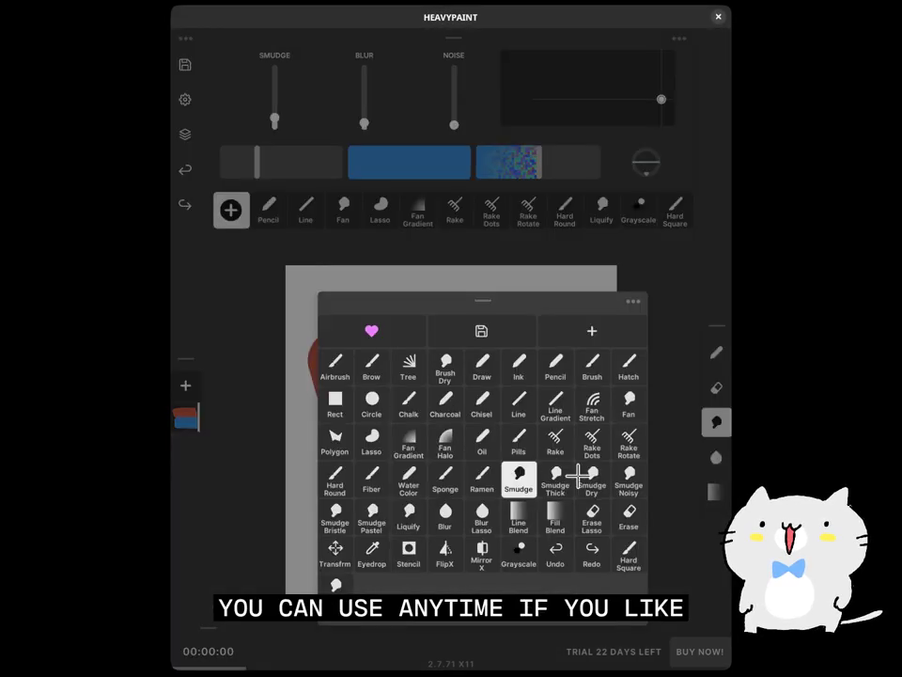
pyautogui.click(584, 476)
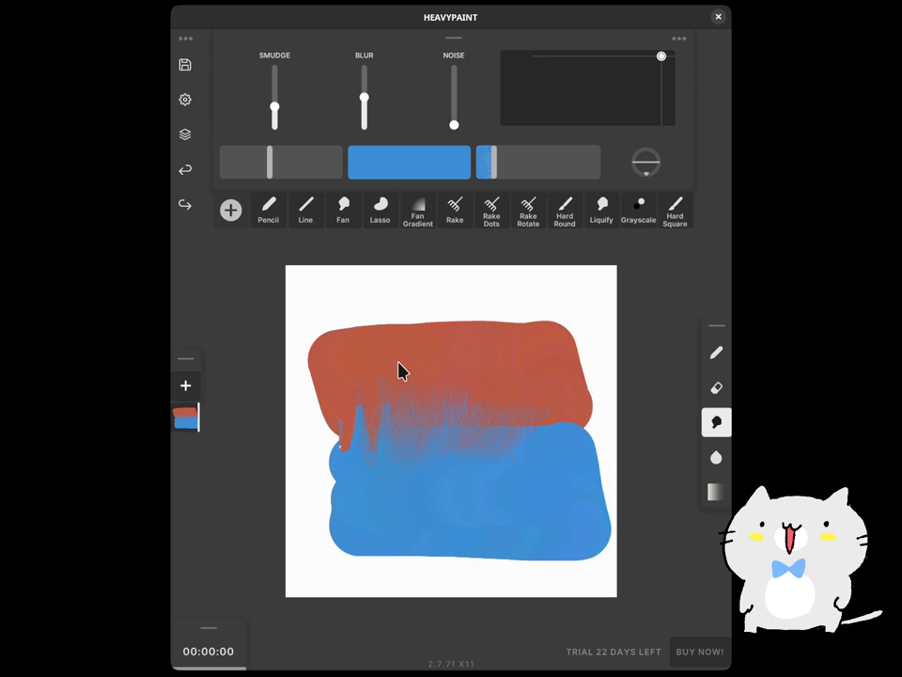
# - Choose the Smudge Bristle preset and smear the left edge of the red and blue blocks
pyautogui.click(230, 210)
pyautogui.click(355, 521)
pyautogui.click(240, 219)
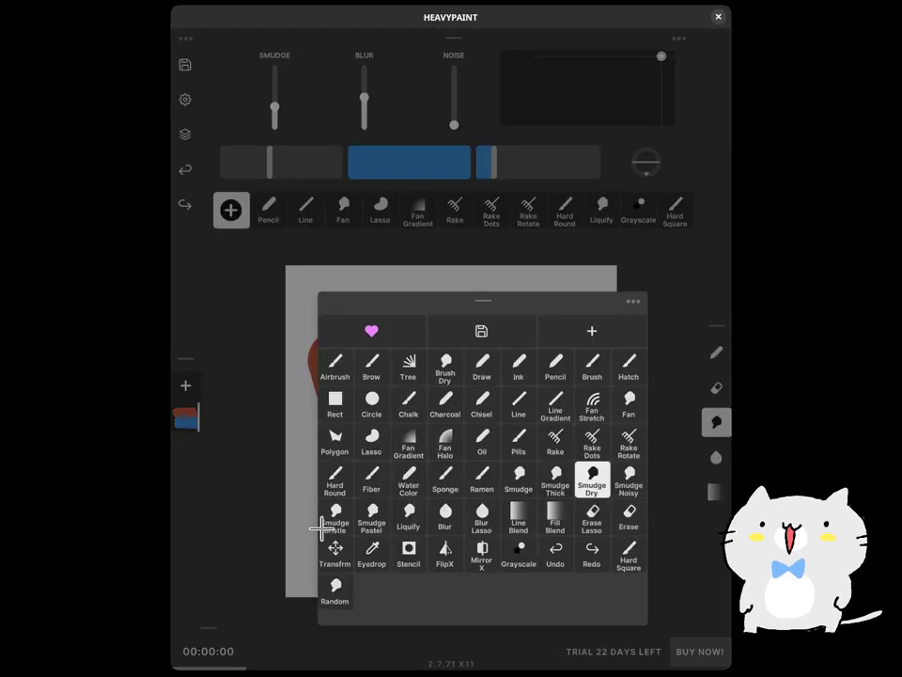
pyautogui.click(324, 524)
pyautogui.moveTo(344, 425); pyautogui.dragTo(315, 325)
# - Choose the Smudge Pastel preset and smear the upper edge of the red block
pyautogui.click(230, 209)
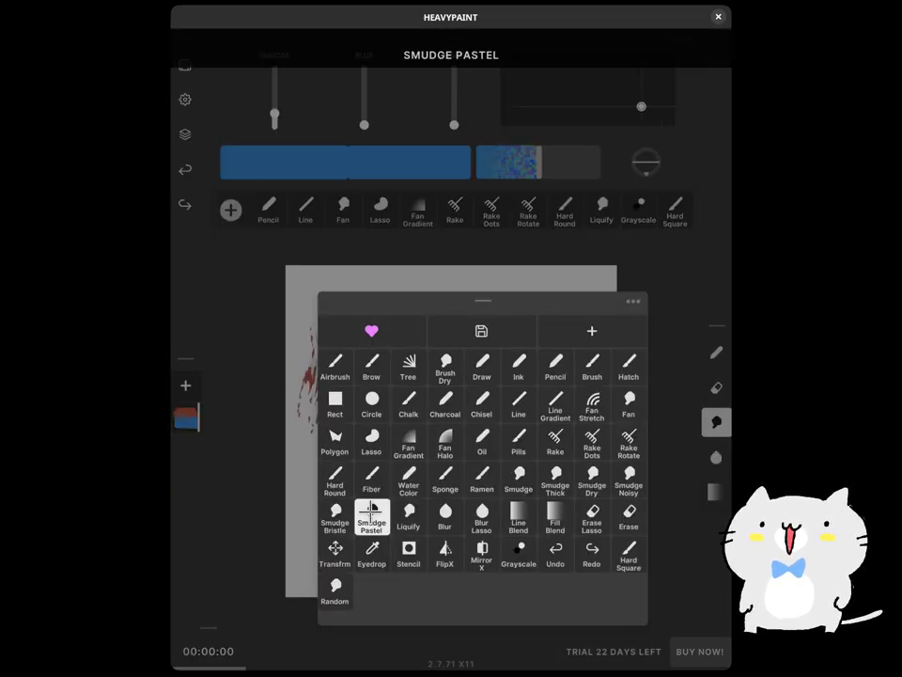
pyautogui.click(372, 520)
pyautogui.moveTo(491, 355)
pyautogui.mouseDown()
pyautogui.moveTo(540, 369)
pyautogui.moveTo(538, 333)
pyautogui.moveTo(455, 372)
pyautogui.moveTo(529, 402)
pyautogui.mouseUp()
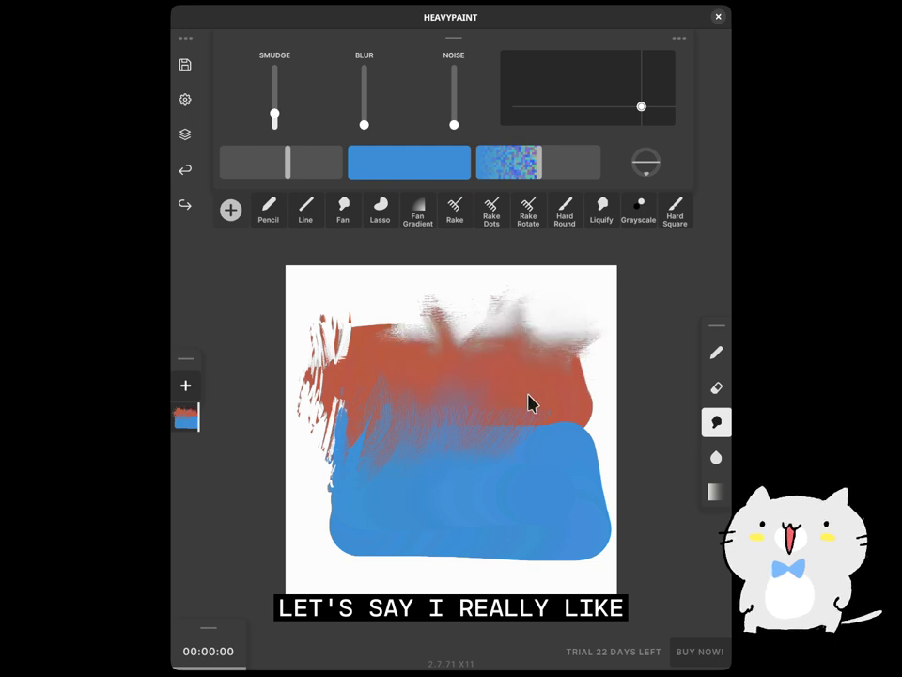
# - Add the Smudge Pastel preset to the favorites bar and close the tool collection
pyautogui.click(230, 210)
pyautogui.click(372, 330)
pyautogui.click(372, 517)
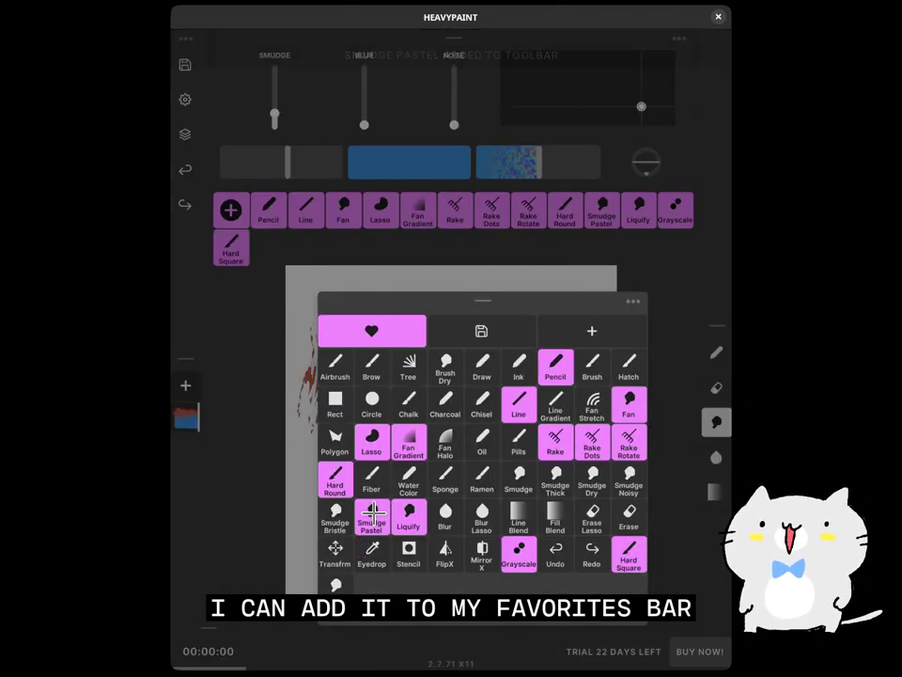
pyautogui.click(601, 285)
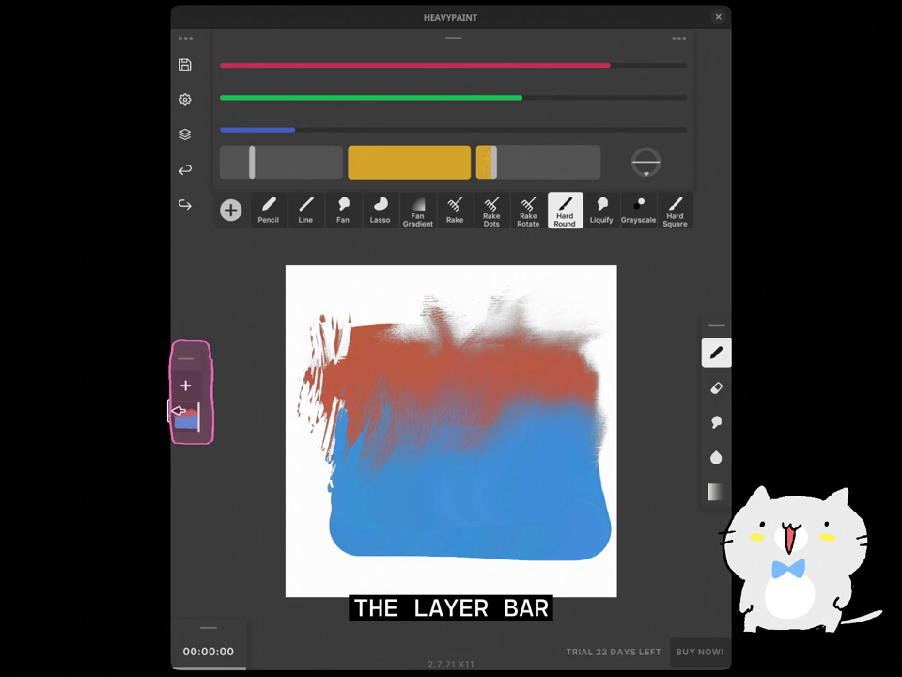
# - Add a new layer and paint a rounded yellow blob over the left part of the red area
pyautogui.click(187, 385)
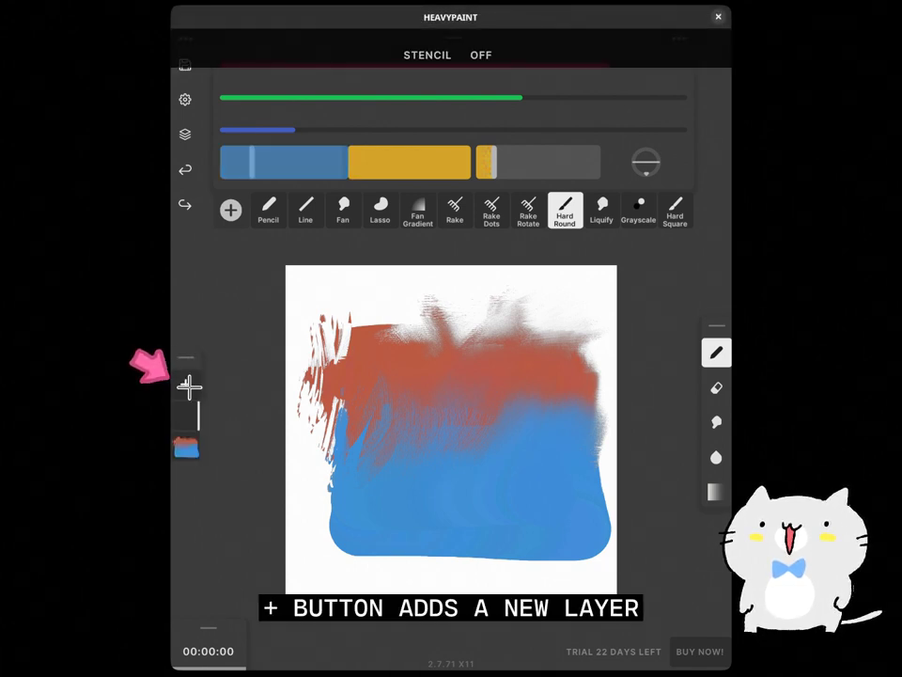
pyautogui.moveTo(347, 406); pyautogui.dragTo(382, 395)
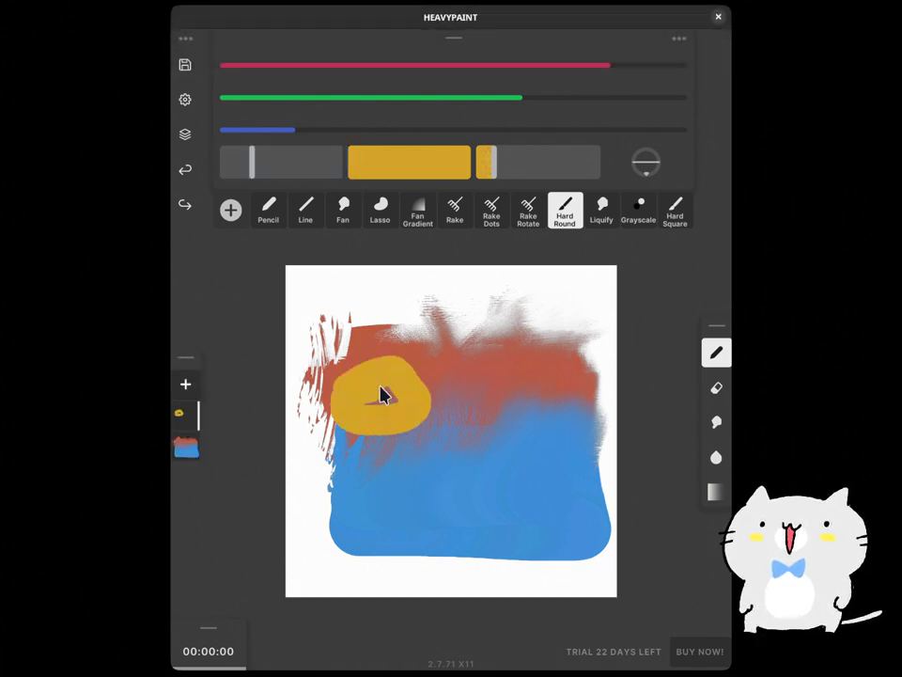
# - Add another layer, mix a bright pink color and paint a large oval overlapping the yellow blob
pyautogui.click(187, 384)
pyautogui.moveTo(297, 129); pyautogui.dragTo(572, 126)
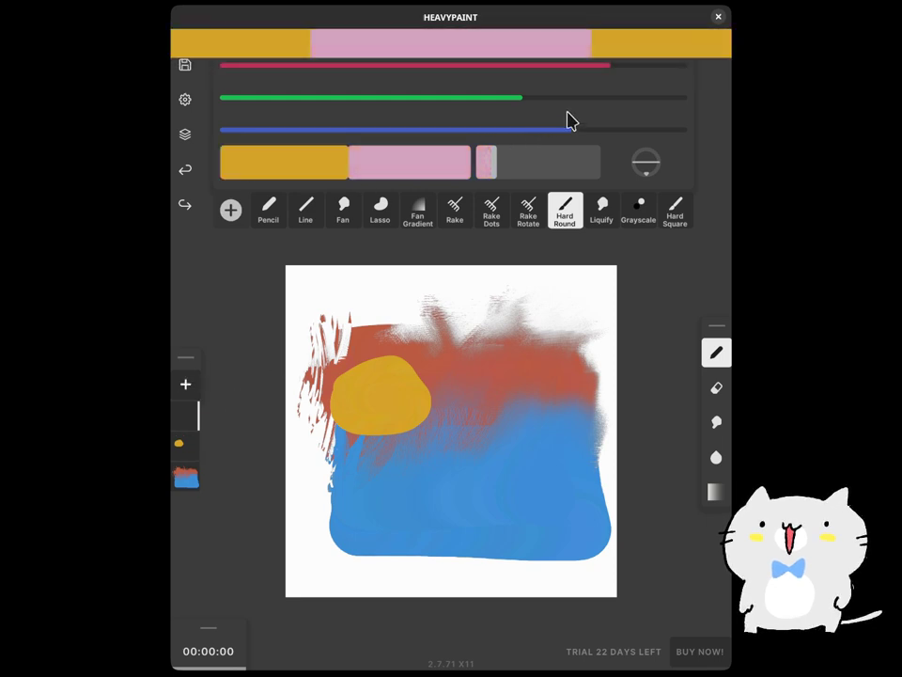
pyautogui.moveTo(616, 69); pyautogui.dragTo(678, 70)
pyautogui.moveTo(581, 129); pyautogui.dragTo(687, 129)
pyautogui.moveTo(522, 98); pyautogui.dragTo(438, 98)
pyautogui.moveTo(395, 310)
pyautogui.mouseDown()
pyautogui.moveTo(386, 363)
pyautogui.moveTo(496, 326)
pyautogui.mouseUp()
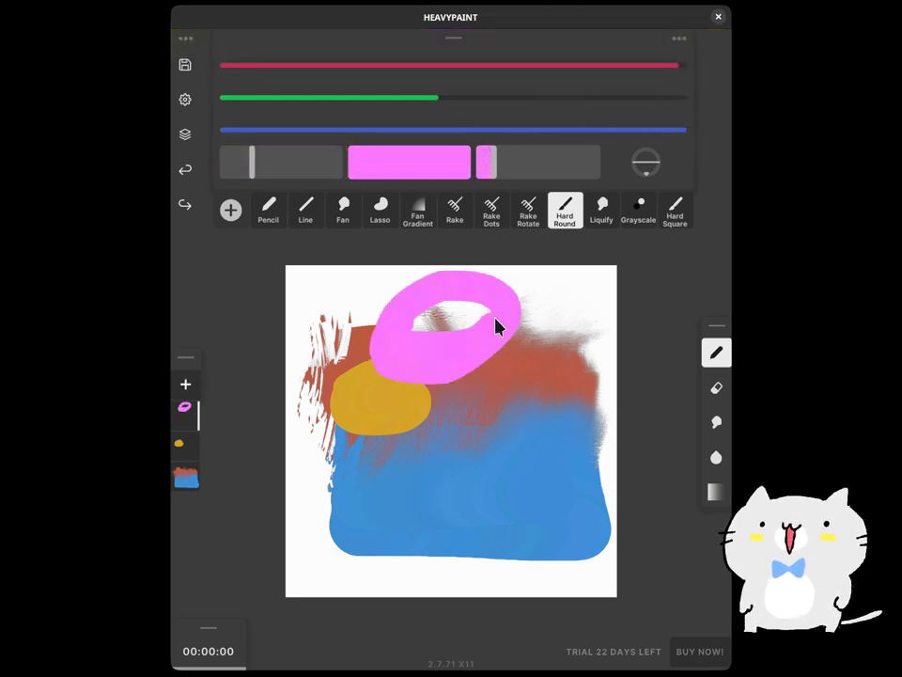
# - Move the pink oval's layer one position down, beneath the yellow blob's layer
pyautogui.click(196, 424)
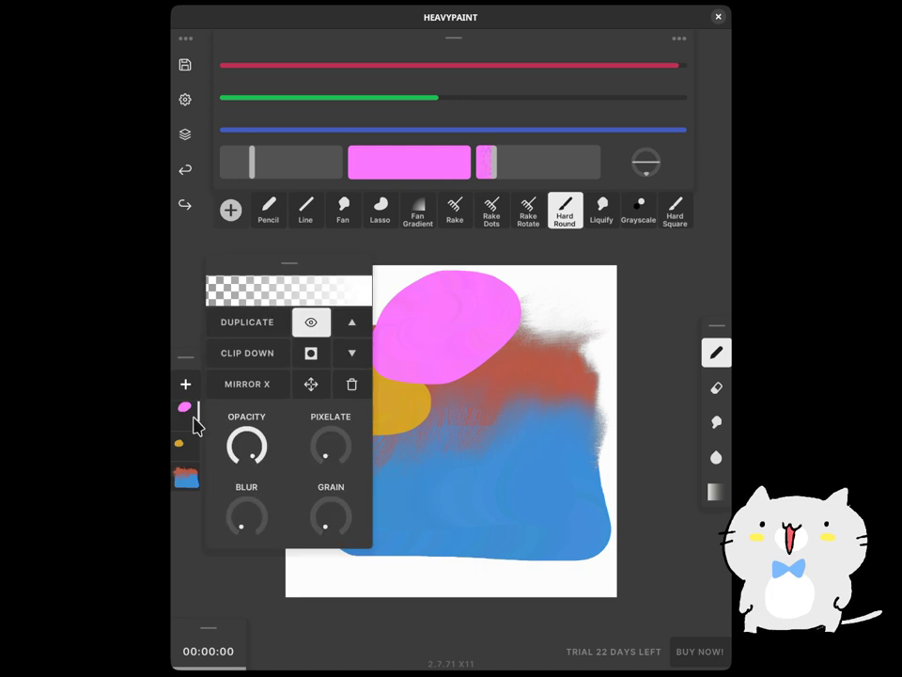
pyautogui.click(353, 357)
pyautogui.click(395, 386)
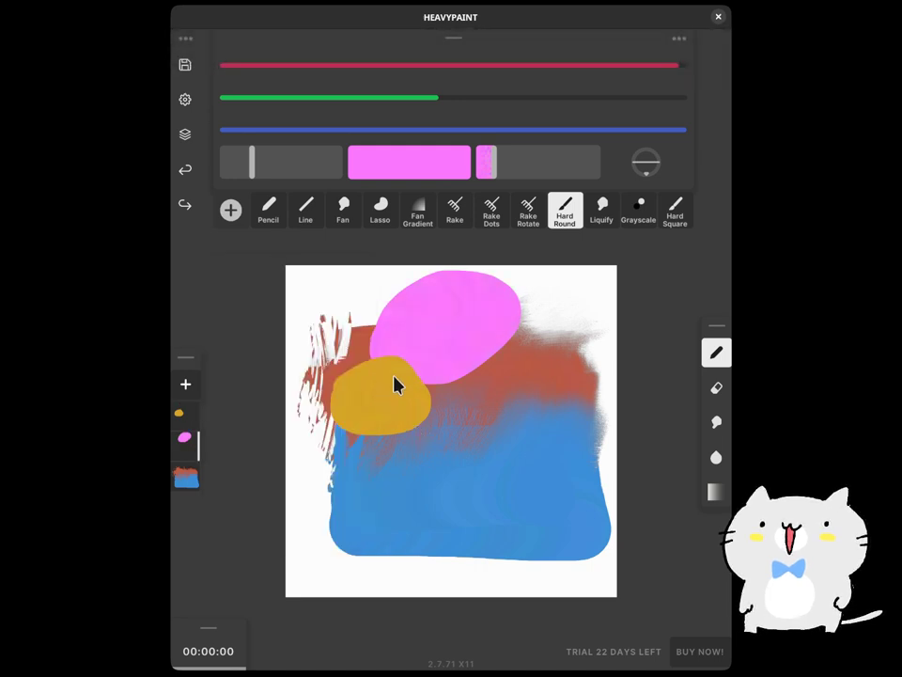
# - Move the pink layer up above the yellow one, and send it down to the bottom of the layer stack
pyautogui.click(187, 439)
pyautogui.click(352, 360)
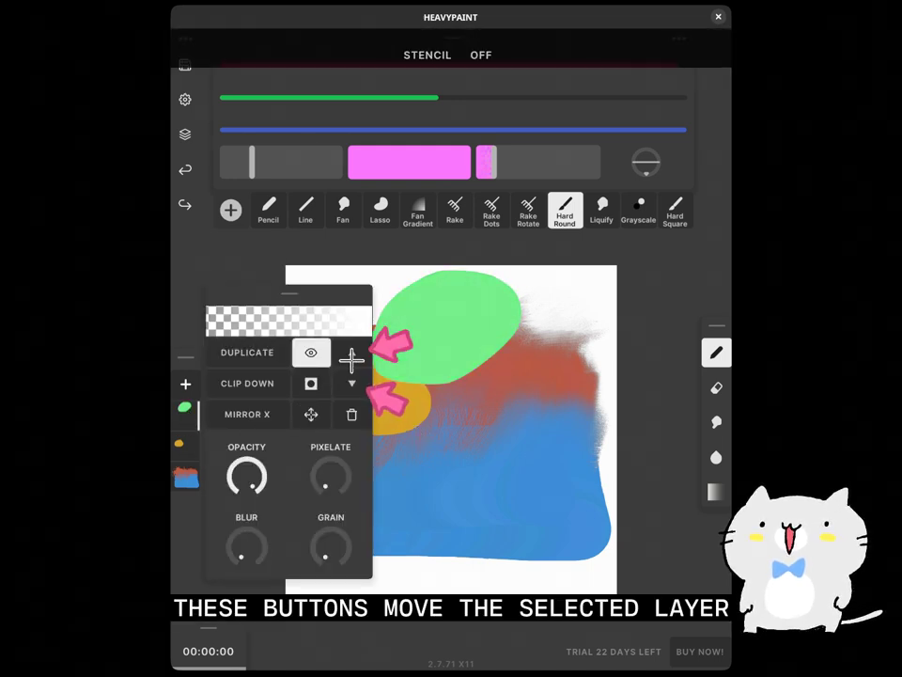
pyautogui.click(353, 382)
pyautogui.click(352, 381)
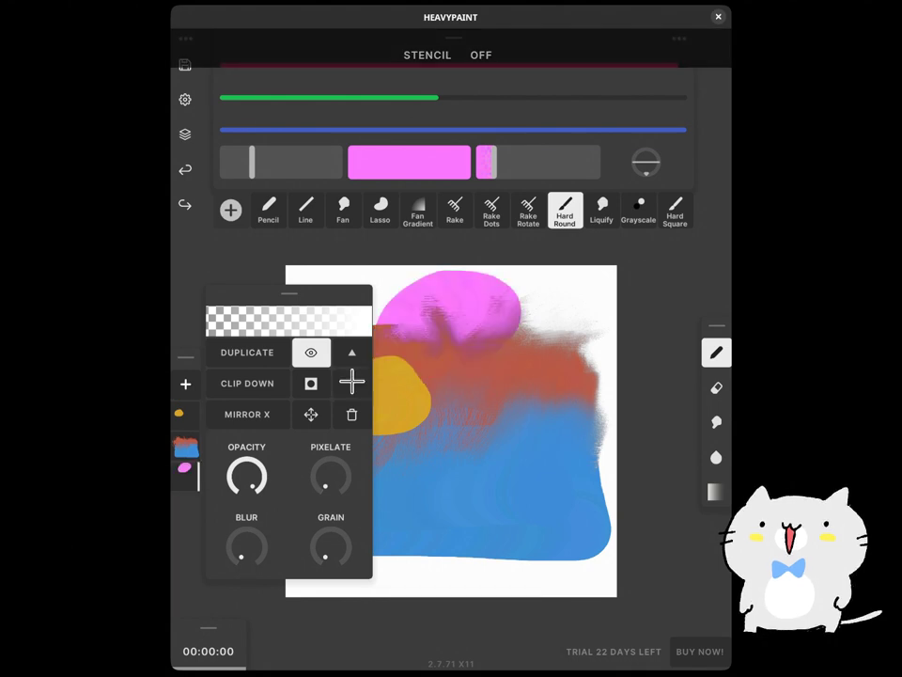
pyautogui.click(385, 406)
# - Move the pink layer up two positions to the top of the layer stack
pyautogui.click(189, 478)
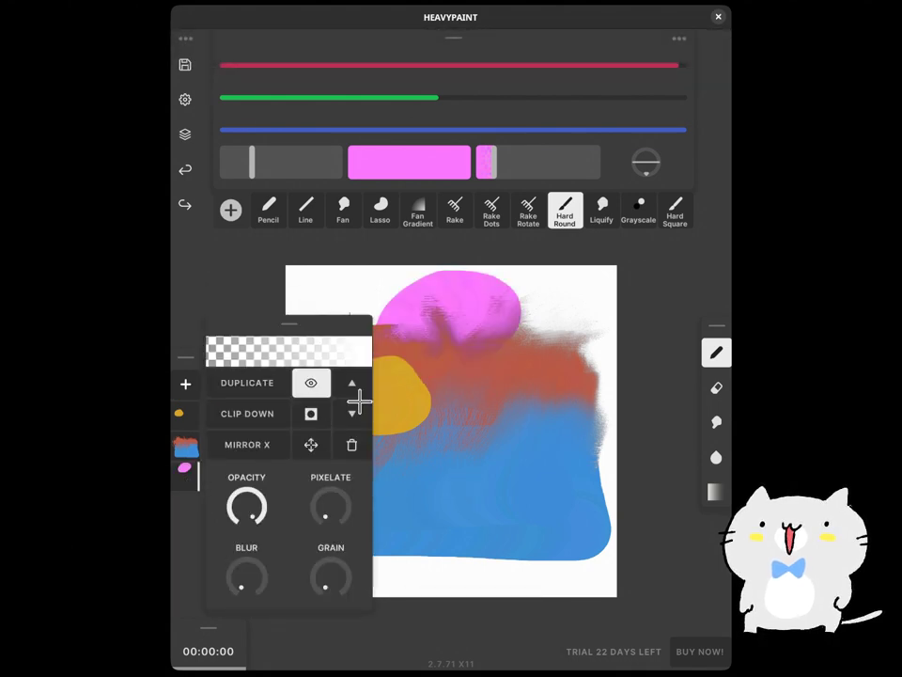
pyautogui.click(354, 384)
pyautogui.click(354, 383)
# - Select the red and blue base layer, move it one position up and back down, and close its options
pyautogui.click(188, 477)
pyautogui.click(196, 470)
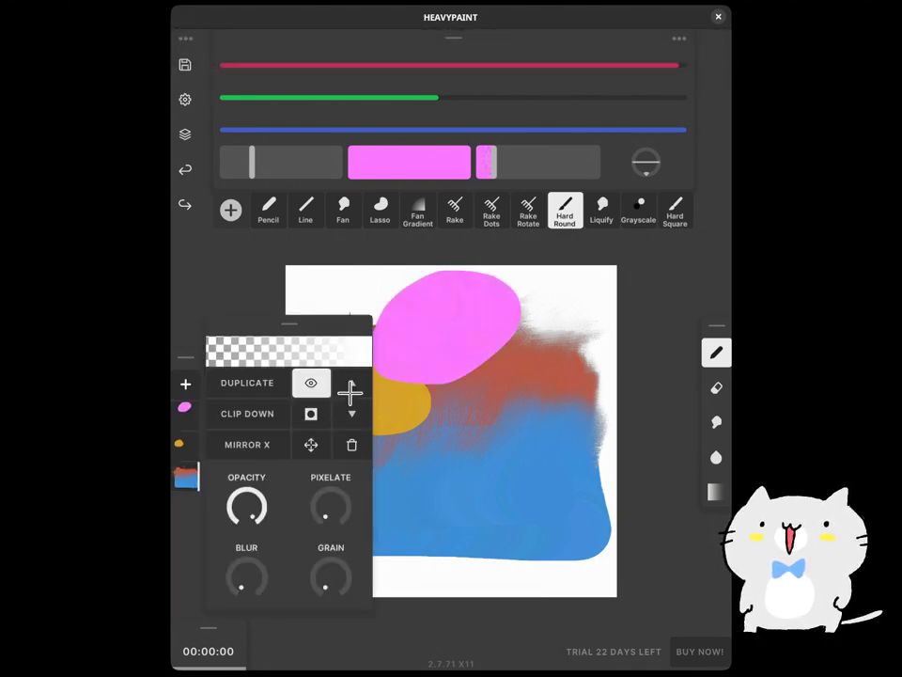
pyautogui.click(351, 391)
pyautogui.click(354, 419)
pyautogui.click(449, 454)
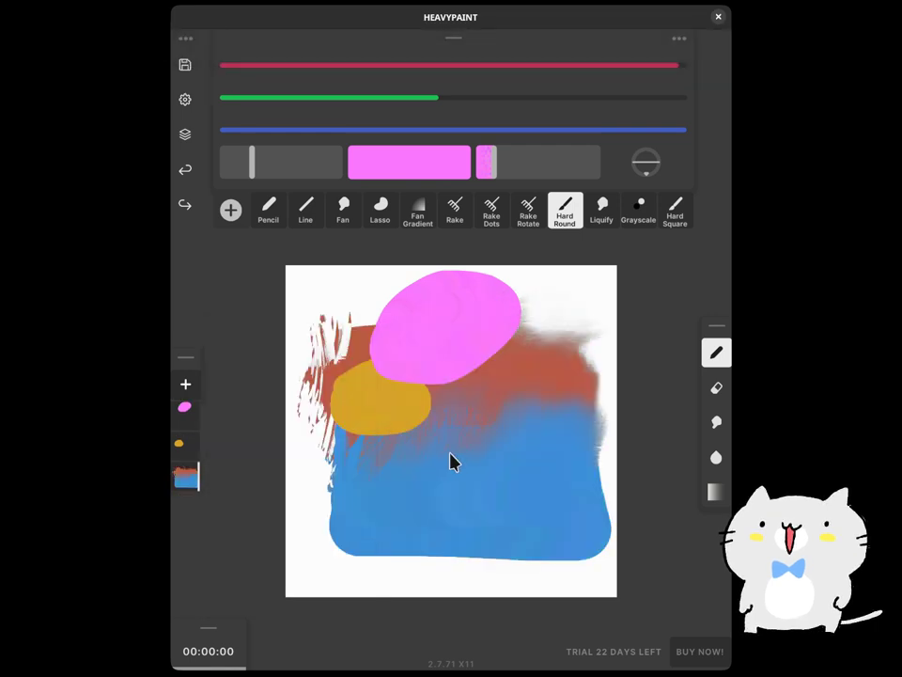
# - Turn on Stencil for the pink oval's layer and close the layer options
pyautogui.click(188, 416)
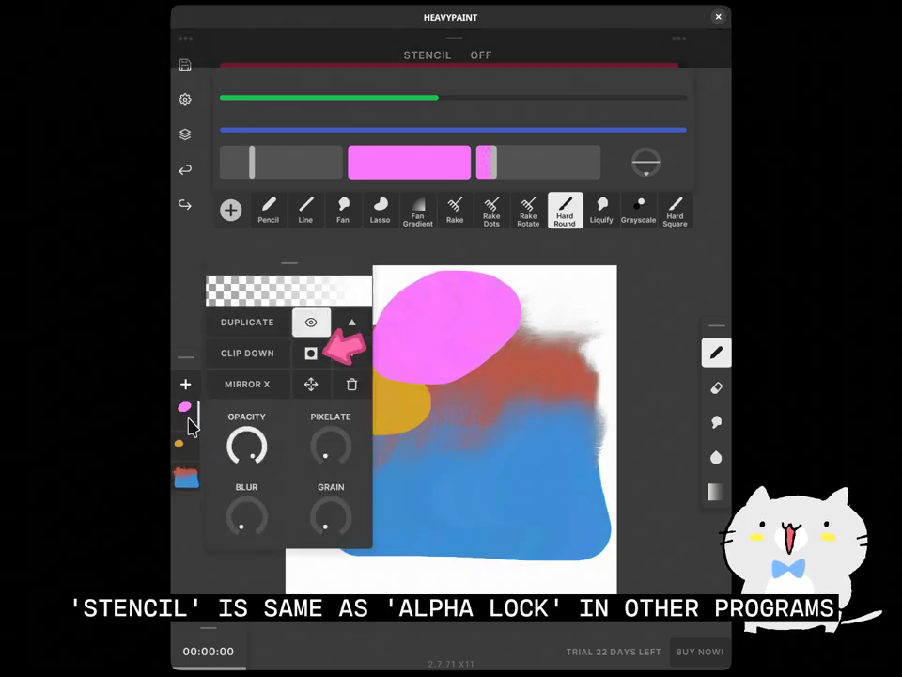
pyautogui.click(311, 353)
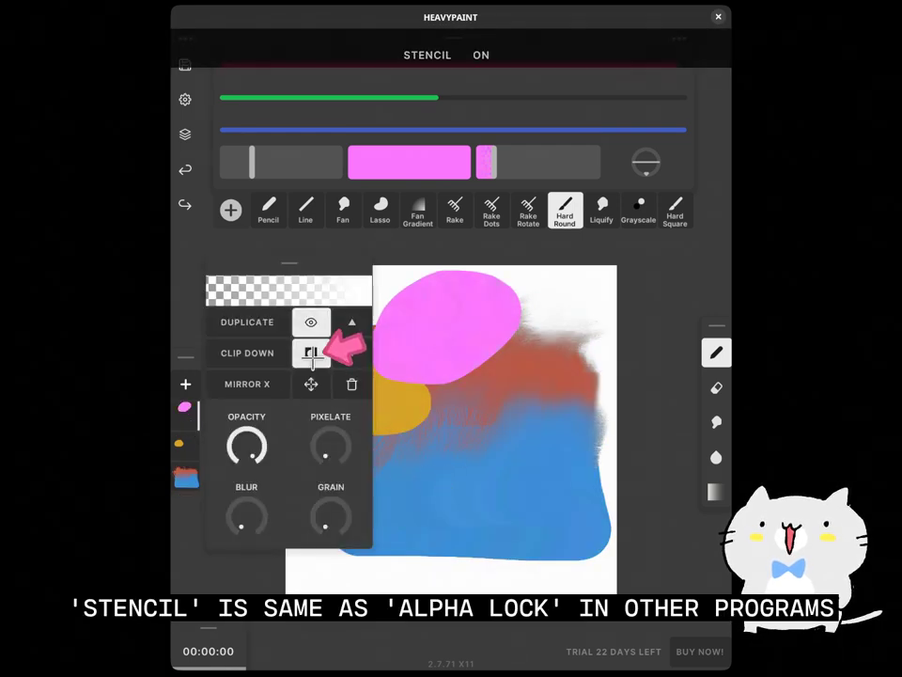
pyautogui.click(490, 396)
# - Mix a light peach color, reduce the brush size and paint crisscross strokes over the pink oval
pyautogui.moveTo(438, 98); pyautogui.dragTo(595, 98)
pyautogui.moveTo(621, 129); pyautogui.dragTo(528, 130)
pyautogui.moveTo(275, 164); pyautogui.dragTo(264, 164)
pyautogui.moveTo(377, 328)
pyautogui.mouseDown()
pyautogui.moveTo(440, 350)
pyautogui.moveTo(531, 273)
pyautogui.mouseUp()
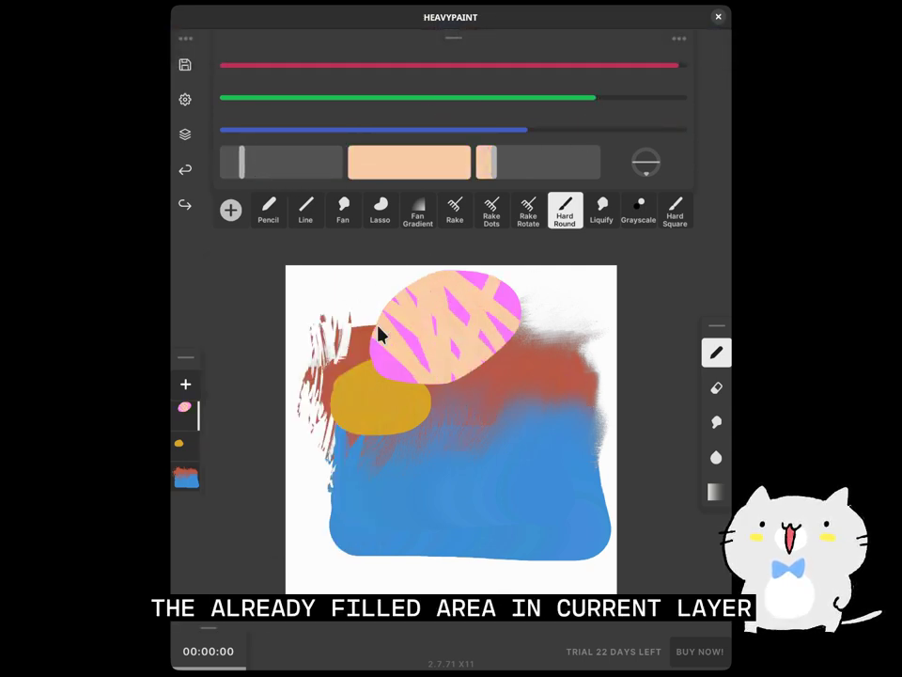
# - Turn Stencil off for the pink oval's layer, then move it slightly right and down and scale it with the layer transform
pyautogui.click(188, 416)
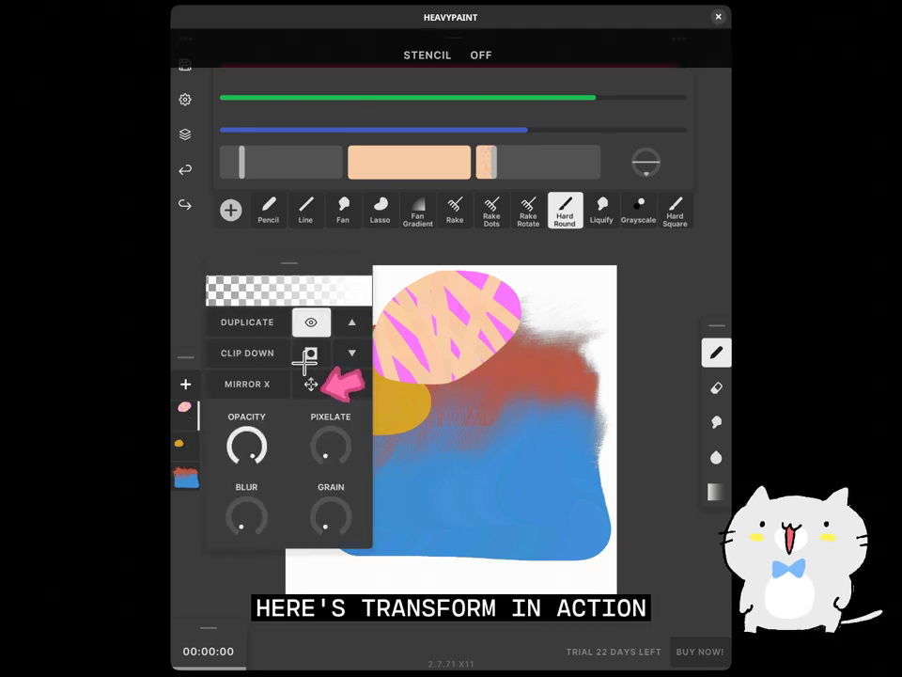
pyautogui.click(310, 382)
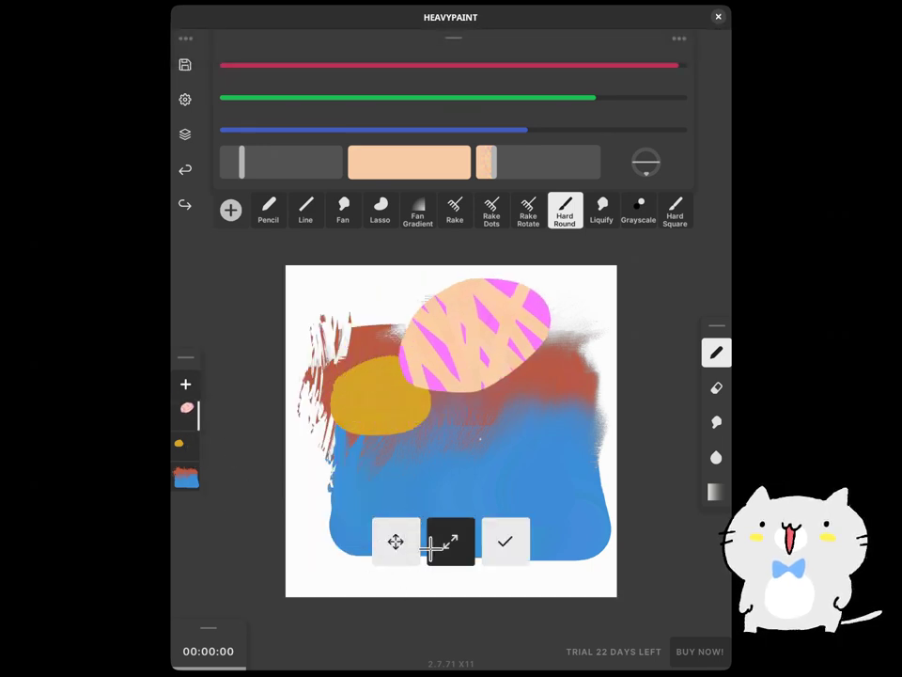
pyautogui.moveTo(438, 539); pyautogui.dragTo(440, 628)
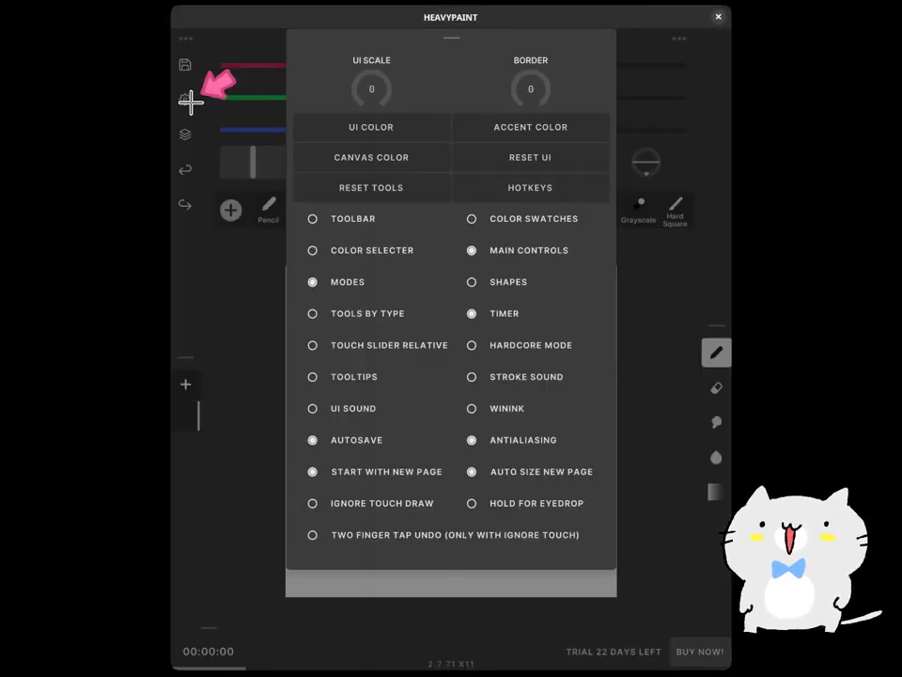
# - Open the hotkeys list from the settings, look through the assigned shortcuts and close it
pyautogui.click(581, 196)
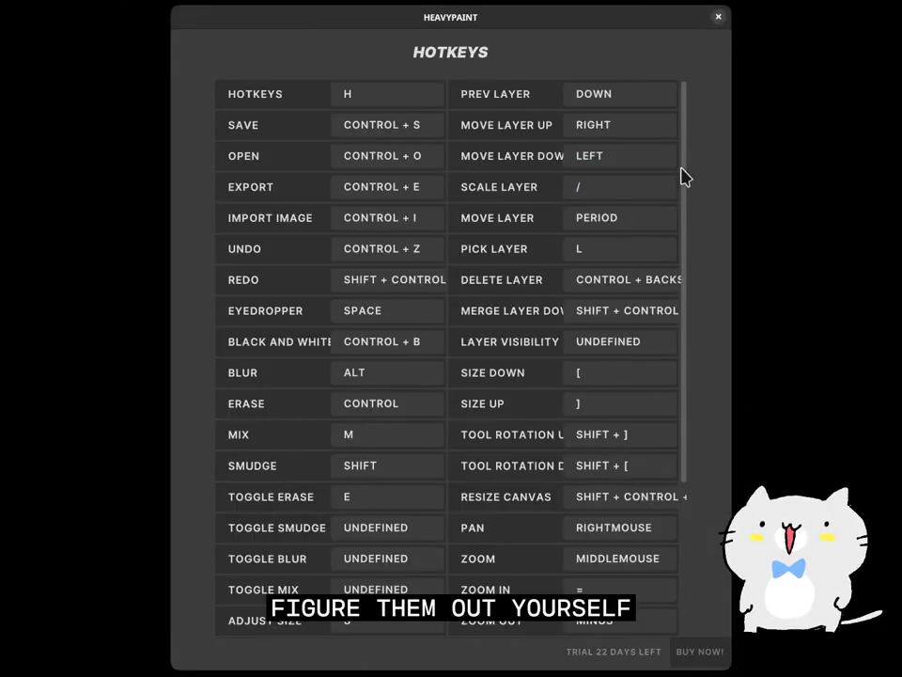
pyautogui.moveTo(685, 178)
pyautogui.mouseDown()
pyautogui.moveTo(681, 349)
pyautogui.moveTo(694, 173)
pyautogui.mouseUp()
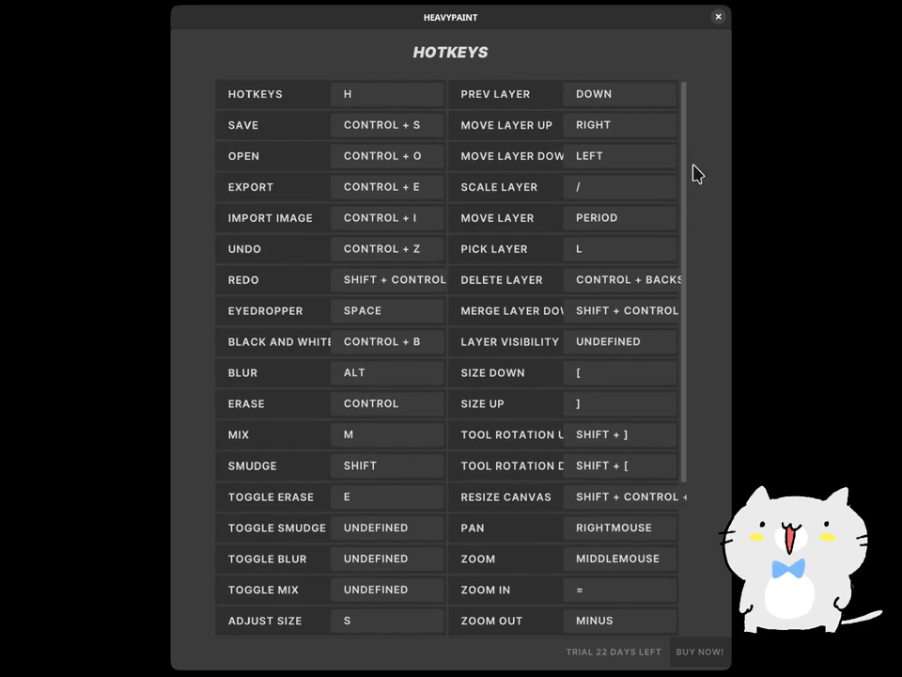
pyautogui.click(712, 229)
pyautogui.click(654, 287)
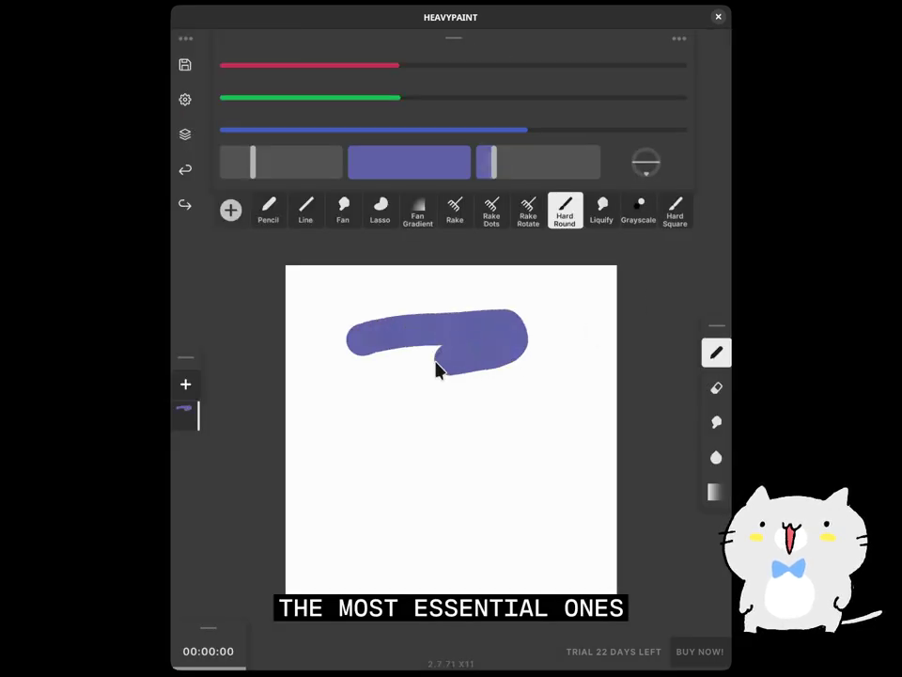
# - Paint purple zigzag strokes with Hard Round, switching the tool's eraser mode on and off to cut gaps through them
pyautogui.moveTo(436, 369)
pyautogui.mouseDown()
pyautogui.moveTo(516, 357)
pyautogui.moveTo(447, 412)
pyautogui.mouseUp()
pyautogui.press('e')
pyautogui.press('e')
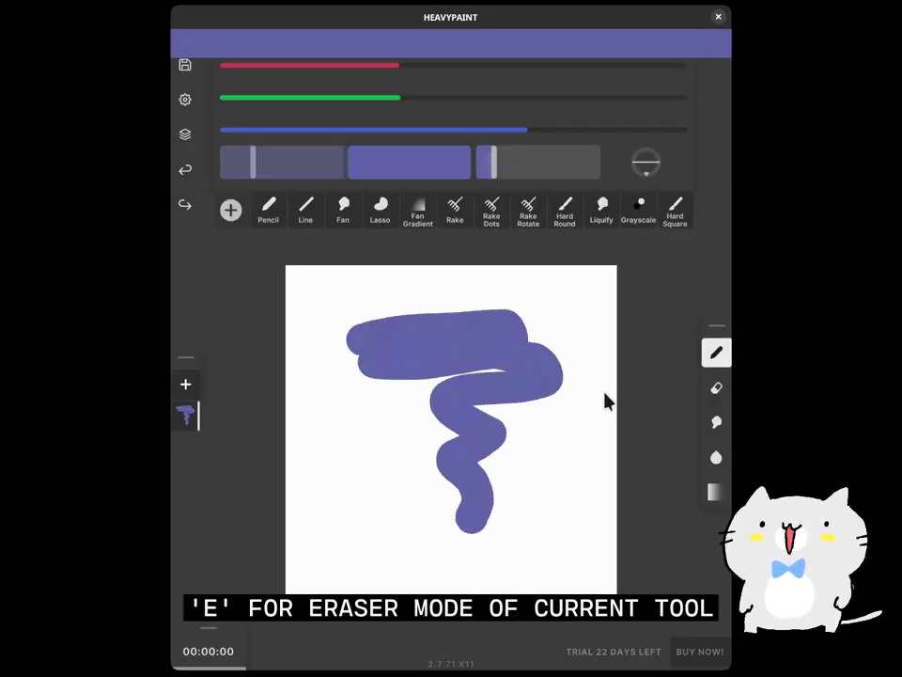
pyautogui.press('e')
pyautogui.moveTo(545, 420)
pyautogui.mouseDown()
pyautogui.moveTo(486, 439)
pyautogui.moveTo(497, 432)
pyautogui.moveTo(400, 334)
pyautogui.moveTo(402, 301)
pyautogui.mouseUp()
pyautogui.press('e')
pyautogui.moveTo(410, 288)
pyautogui.mouseDown()
pyautogui.moveTo(360, 335)
pyautogui.moveTo(374, 535)
pyautogui.mouseUp()
pyautogui.press('e')
pyautogui.moveTo(404, 505); pyautogui.dragTo(302, 474)
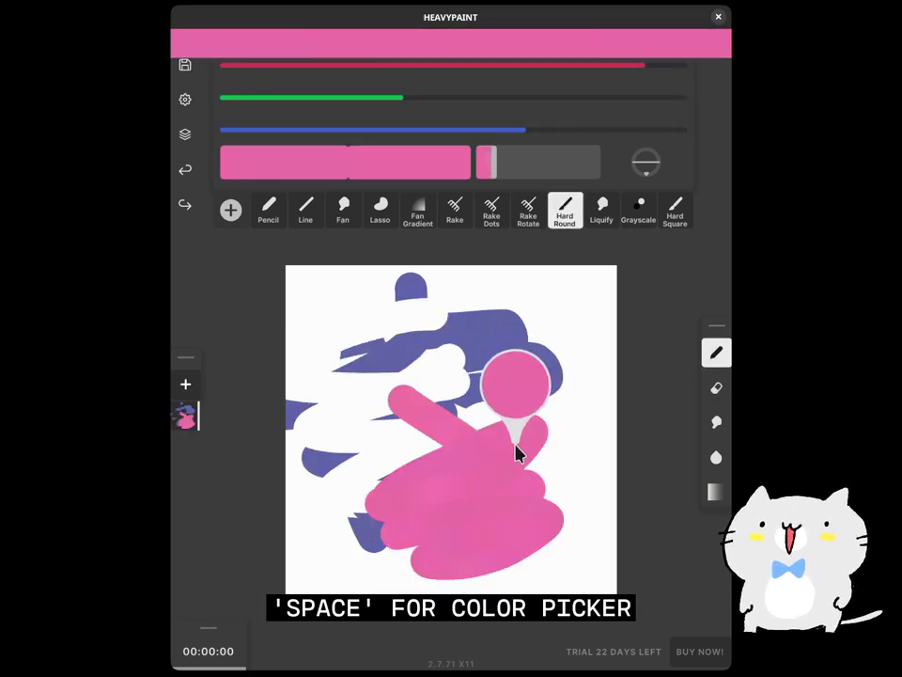
# - Sample colors from the pink strokes and the blank canvas with the eyedropper
pyautogui.press('space')
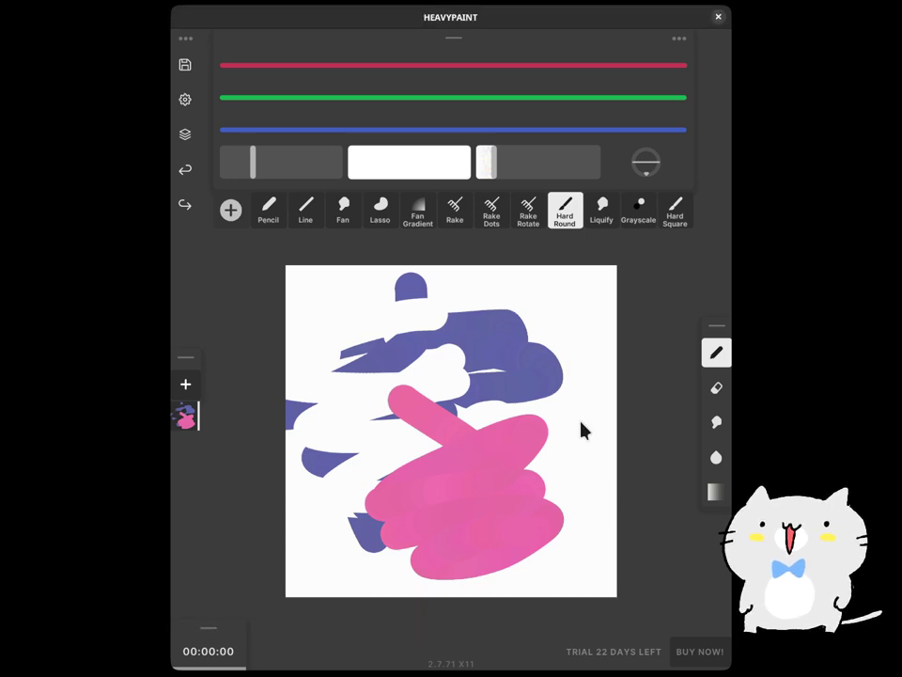
pyautogui.hotkey('shift', 'f')
pyautogui.hotkey('shift', 'f')
pyautogui.hotkey('shift', 'f')
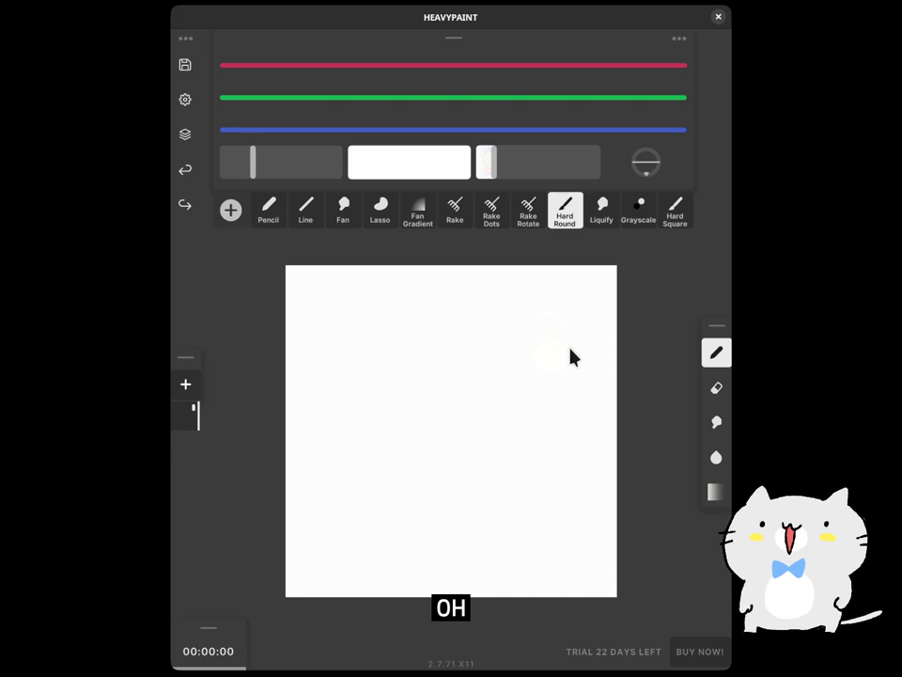
# - Mix a bright magenta and paint a vertical Hard Round stroke, a Rake stroke and a soft Fan Gradient blob
pyautogui.click(372, 100)
pyautogui.moveTo(581, 315); pyautogui.dragTo(577, 540)
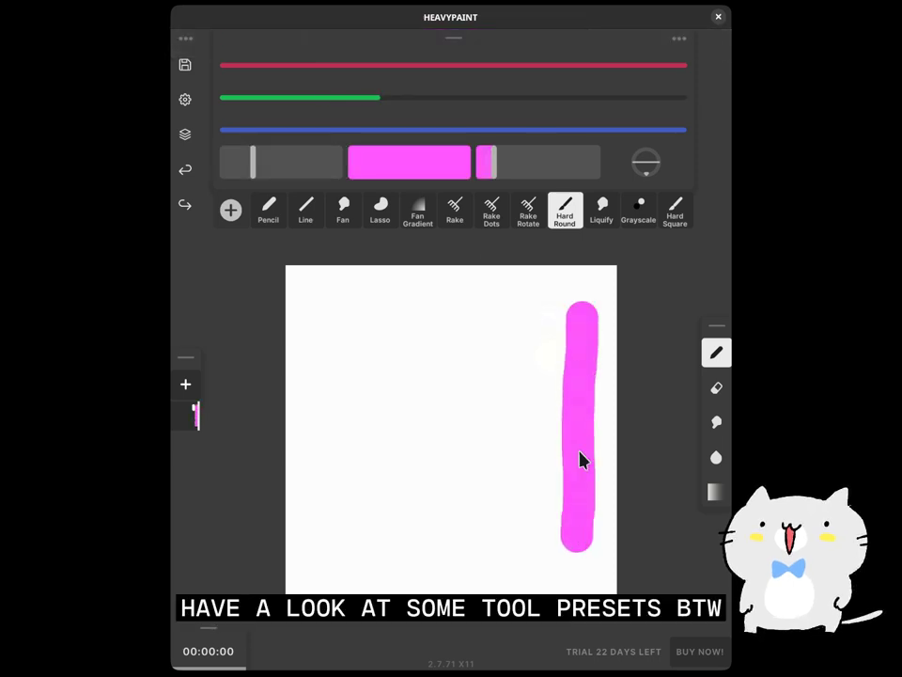
pyautogui.click(465, 213)
pyautogui.moveTo(507, 328); pyautogui.dragTo(519, 510)
pyautogui.click(423, 216)
pyautogui.moveTo(435, 328)
pyautogui.mouseDown()
pyautogui.moveTo(390, 404)
pyautogui.moveTo(438, 381)
pyautogui.mouseUp()
# - Fill magenta shapes with the Lasso and Fan presets, raise the color variation and paint a multicolored radial burst
pyautogui.click(387, 211)
pyautogui.moveTo(379, 328)
pyautogui.mouseDown()
pyautogui.moveTo(336, 386)
pyautogui.moveTo(398, 319)
pyautogui.mouseUp()
pyautogui.moveTo(348, 433)
pyautogui.mouseDown()
pyautogui.moveTo(328, 538)
pyautogui.moveTo(296, 473)
pyautogui.moveTo(319, 486)
pyautogui.mouseUp()
pyautogui.moveTo(526, 167); pyautogui.dragTo(612, 165)
pyautogui.moveTo(394, 463)
pyautogui.mouseDown()
pyautogui.moveTo(457, 533)
pyautogui.moveTo(344, 508)
pyautogui.mouseUp()
# - Paint several straight gradient bars across the page with the Line preset
pyautogui.click(308, 205)
pyautogui.moveTo(496, 330); pyautogui.dragTo(542, 509)
pyautogui.moveTo(605, 513); pyautogui.dragTo(456, 514)
pyautogui.moveTo(442, 580); pyautogui.dragTo(617, 522)
pyautogui.moveTo(542, 555); pyautogui.dragTo(385, 381)
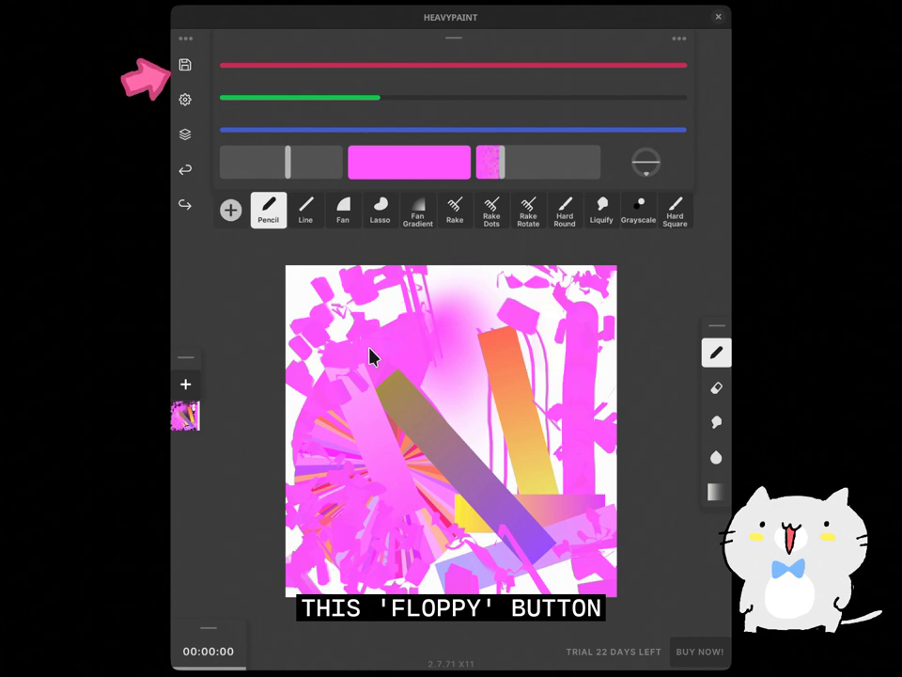
# - Save the page, create a new page, go back one page and forward again, and return to the blank canvas
pyautogui.click(185, 66)
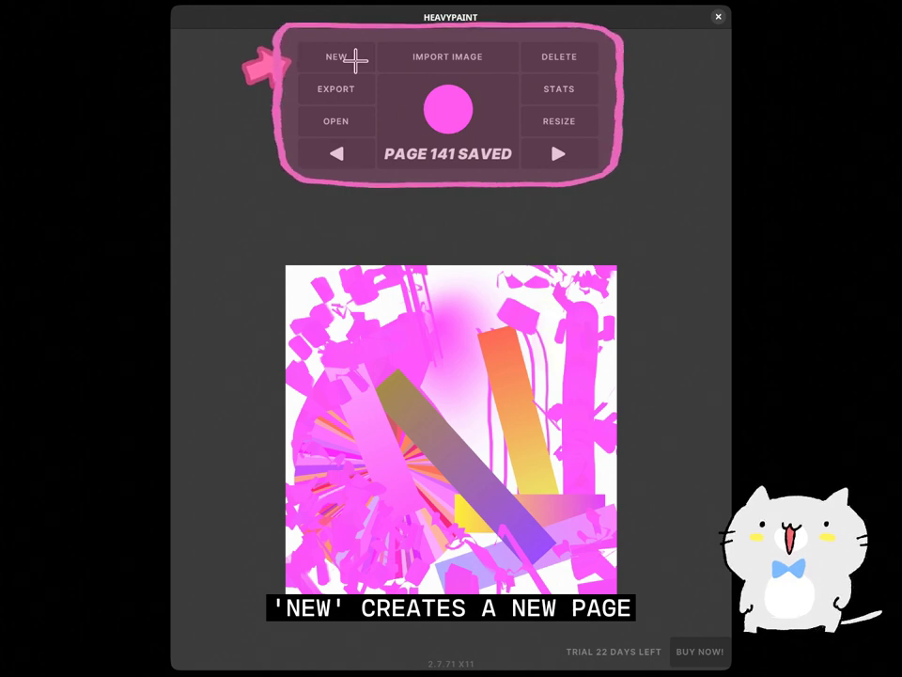
pyautogui.click(355, 60)
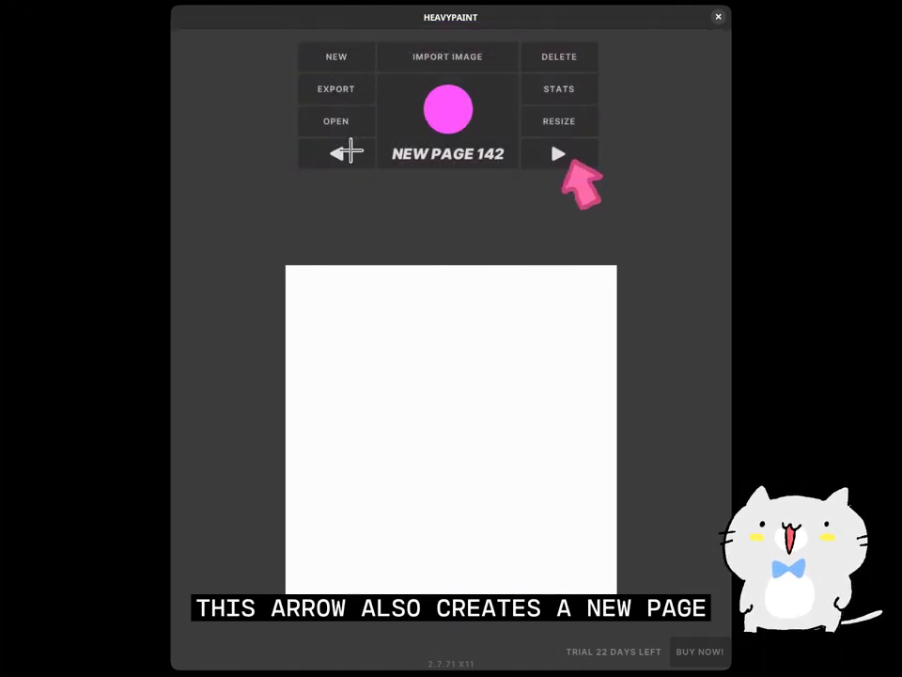
pyautogui.click(347, 151)
pyautogui.click(571, 153)
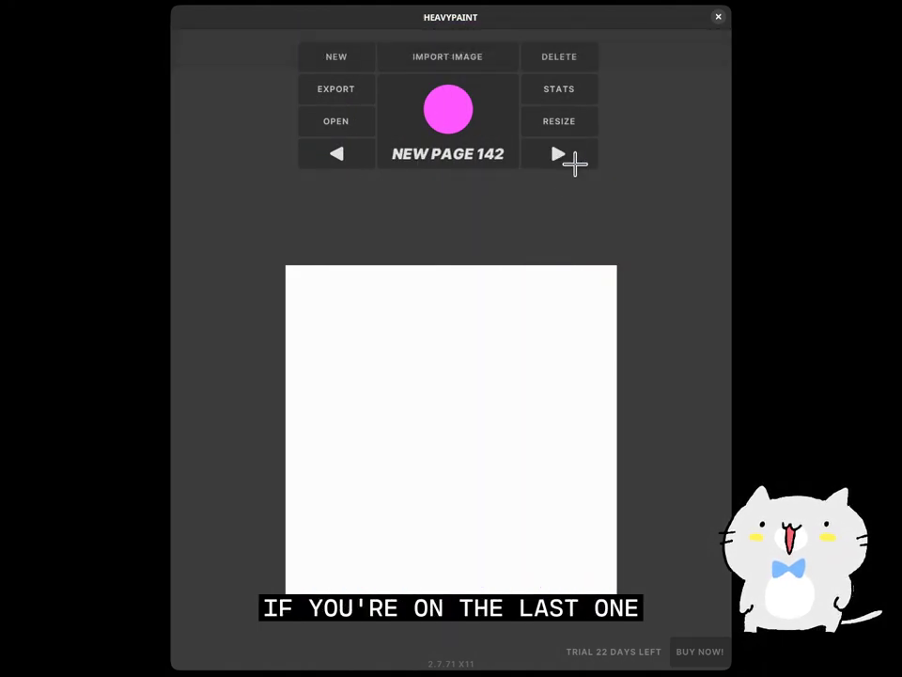
pyautogui.click(436, 238)
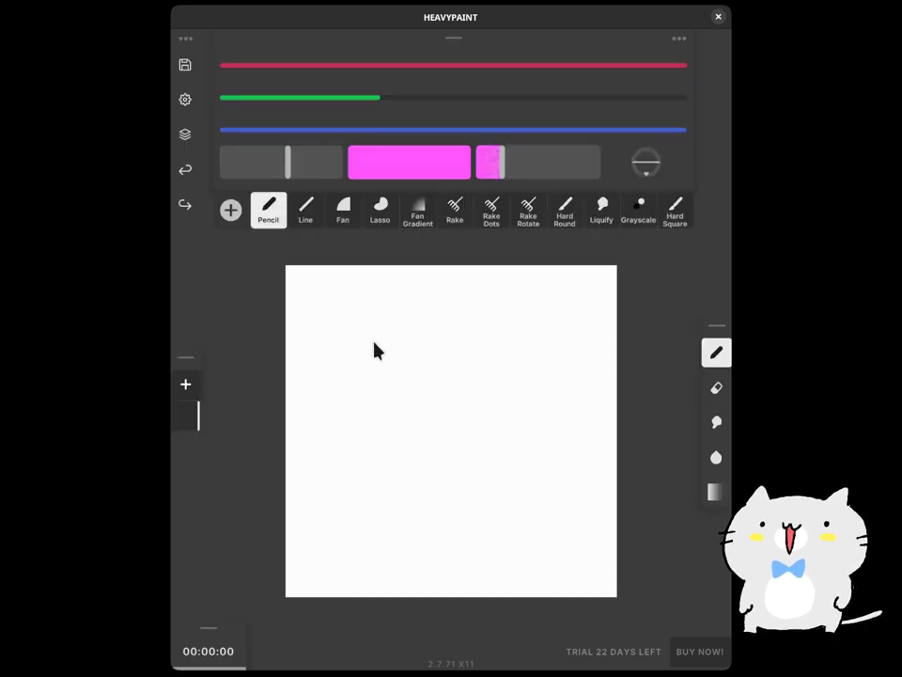
# - Paint a magenta cat head with pointed ears using Hard Round, undoing the first blob and trimming the outline in eraser mode
pyautogui.moveTo(374, 343); pyautogui.dragTo(468, 313)
pyautogui.click(564, 212)
pyautogui.moveTo(413, 350); pyautogui.dragTo(377, 387)
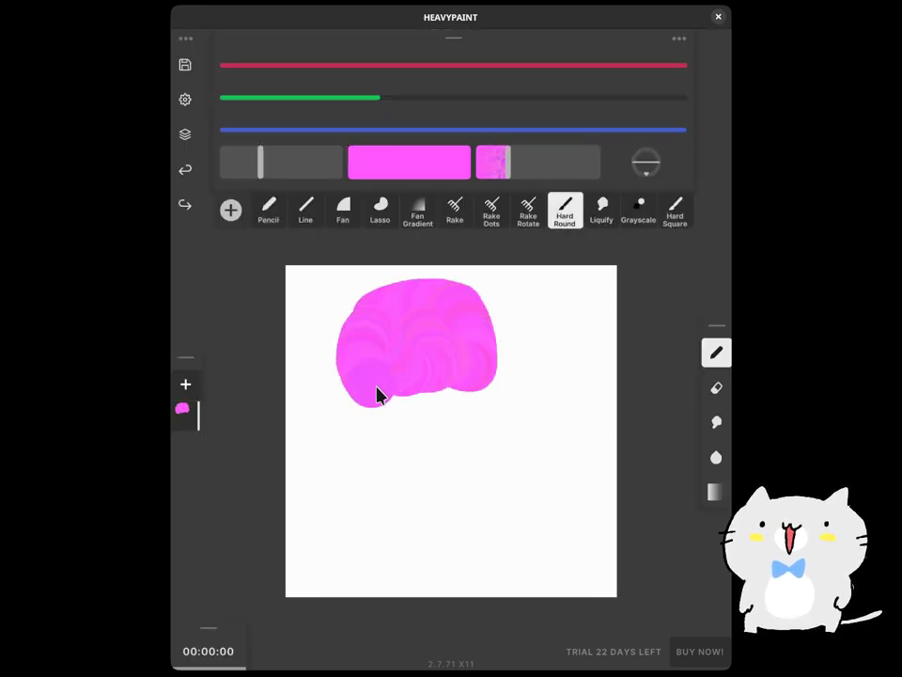
pyautogui.hotkey('ctrl', 'z')
pyautogui.moveTo(508, 376)
pyautogui.mouseDown()
pyautogui.moveTo(355, 405)
pyautogui.moveTo(516, 329)
pyautogui.mouseUp()
pyautogui.press('e')
pyautogui.moveTo(377, 330); pyautogui.dragTo(498, 321)
pyautogui.press('b')
# - Paint a light pink face patch on the cat head with near-black round eyes and a dark-outlined, deep red mouth
pyautogui.click(575, 98)
pyautogui.moveTo(448, 377)
pyautogui.mouseDown()
pyautogui.moveTo(362, 408)
pyautogui.moveTo(526, 369)
pyautogui.mouseUp()
pyautogui.click(304, 130)
pyautogui.click(301, 98)
pyautogui.click(298, 65)
pyautogui.click(494, 381)
pyautogui.click(489, 65)
pyautogui.moveTo(415, 388)
pyautogui.mouseDown()
pyautogui.moveTo(345, 103)
pyautogui.moveTo(445, 418)
pyautogui.mouseUp()
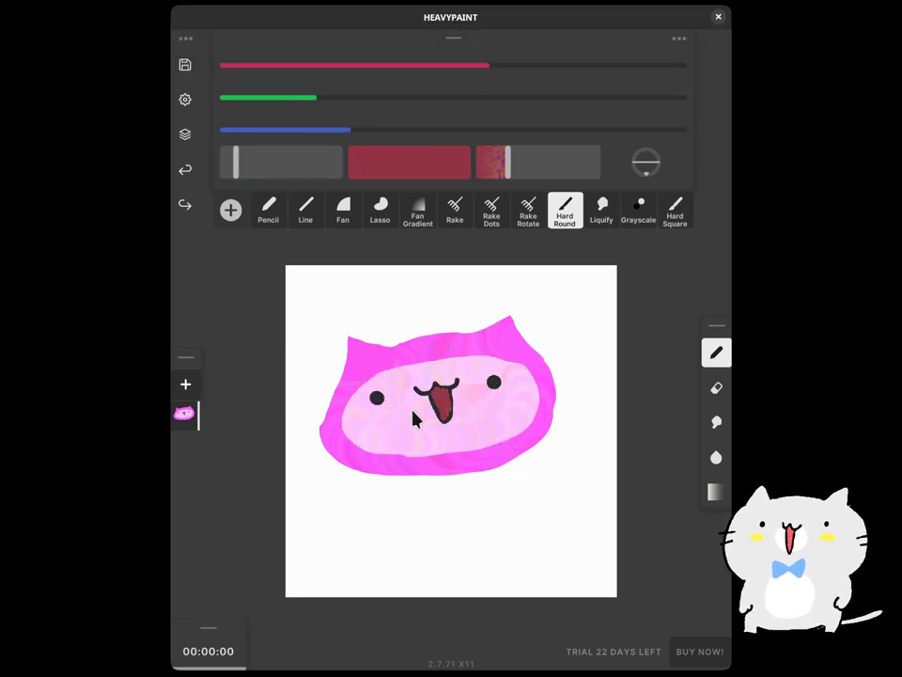
# - Mix a golden yellow and paint an oval cheek on each side of the cat's face
pyautogui.click(632, 65)
pyautogui.click(617, 98)
pyautogui.moveTo(358, 431); pyautogui.dragTo(391, 422)
pyautogui.moveTo(502, 406); pyautogui.dragTo(528, 394)
pyautogui.click(546, 98)
pyautogui.moveTo(360, 429); pyautogui.dragTo(393, 419)
pyautogui.moveTo(502, 406); pyautogui.dragTo(516, 397)
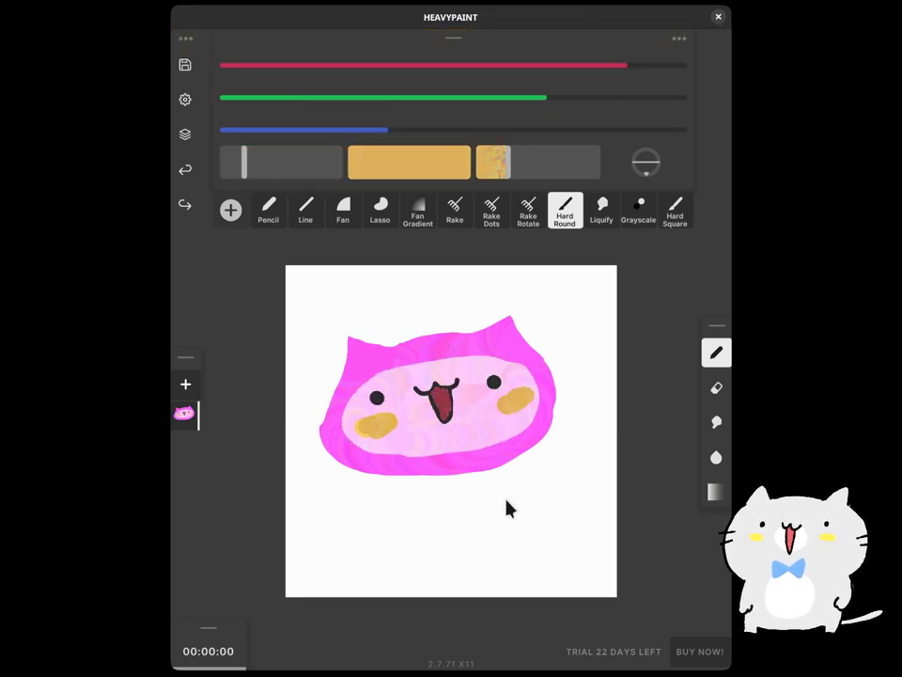
# - Save the cat drawing's page and delete page 142
pyautogui.click(187, 66)
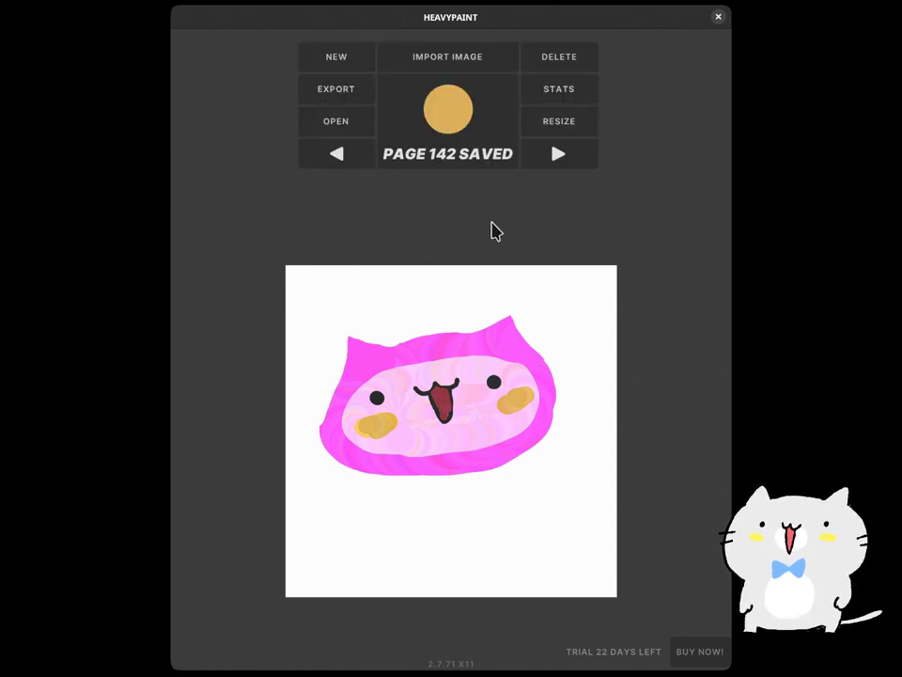
pyautogui.click(561, 58)
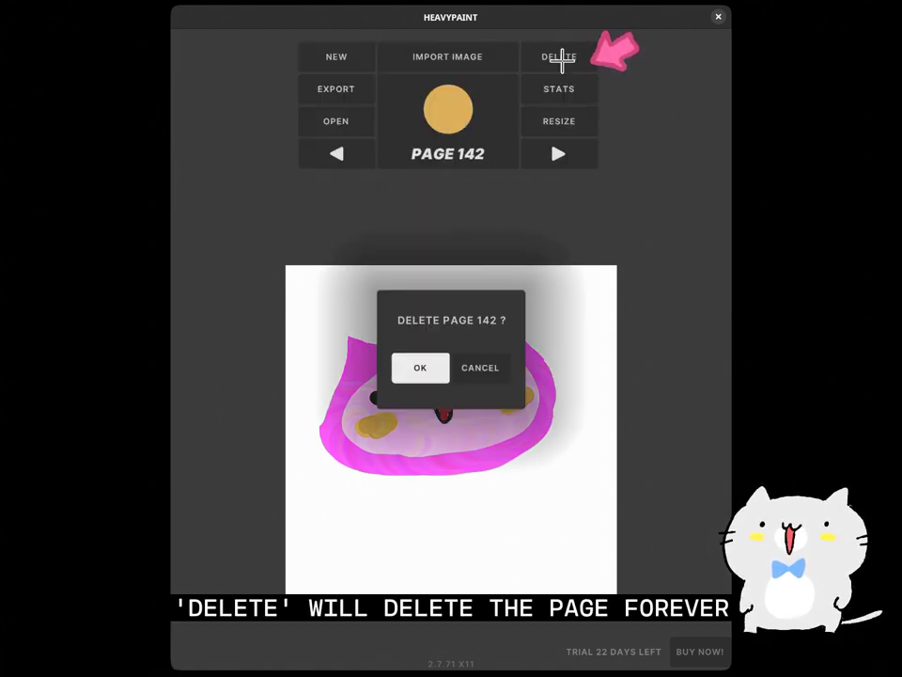
pyautogui.click(419, 367)
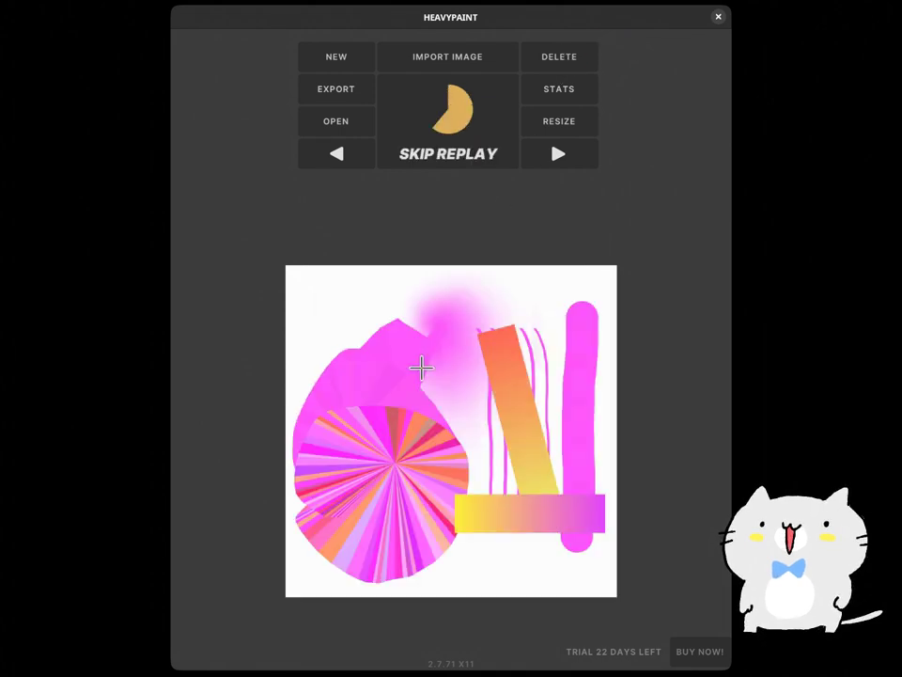
# - Browse from the blank last page back through the sketchbook to page 138, then view and close its drawing stats
pyautogui.click(549, 151)
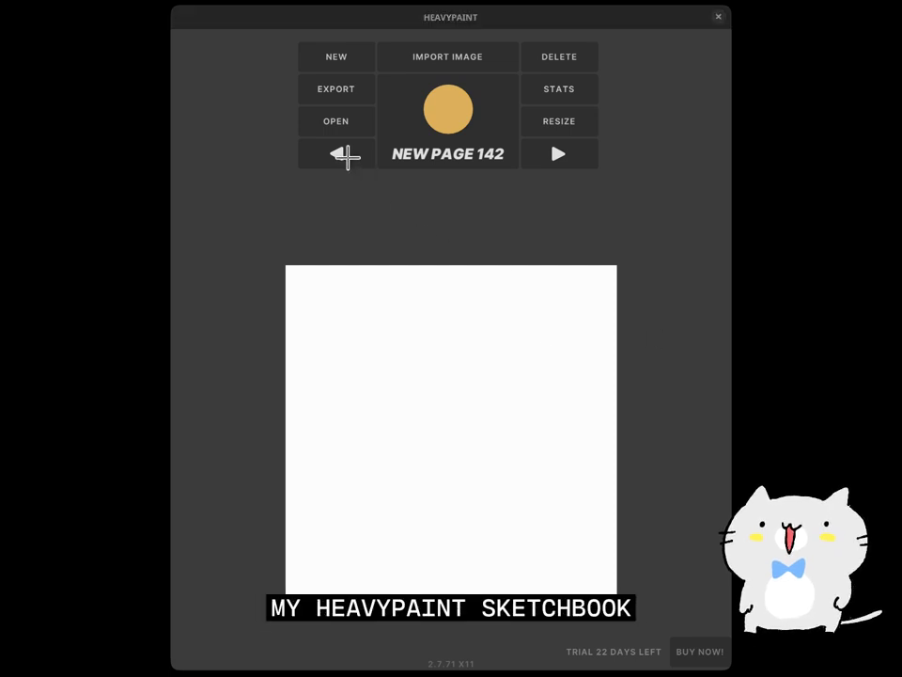
pyautogui.click(347, 153)
pyautogui.click(347, 155)
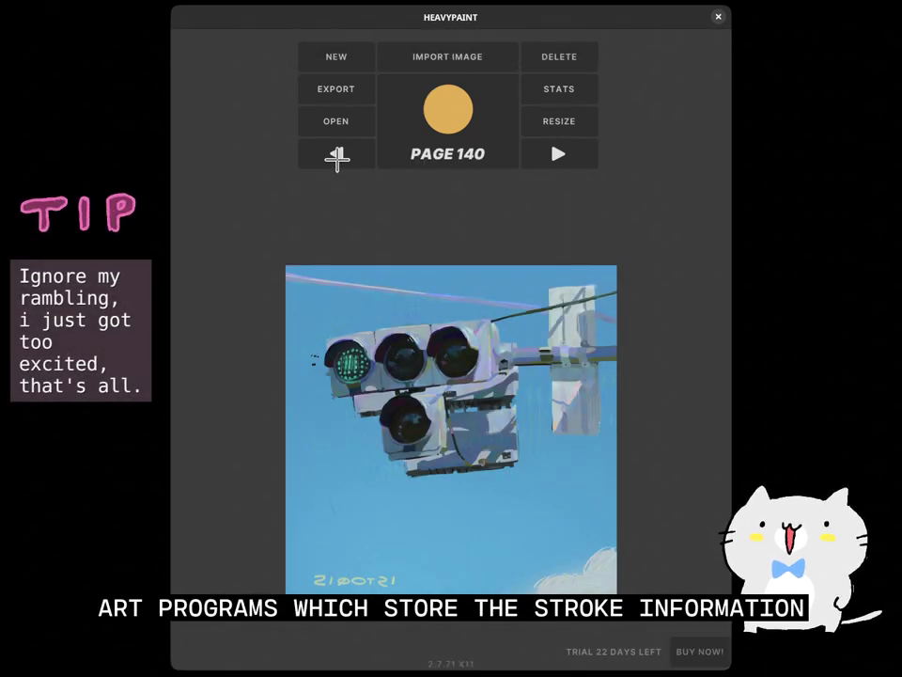
pyautogui.click(336, 155)
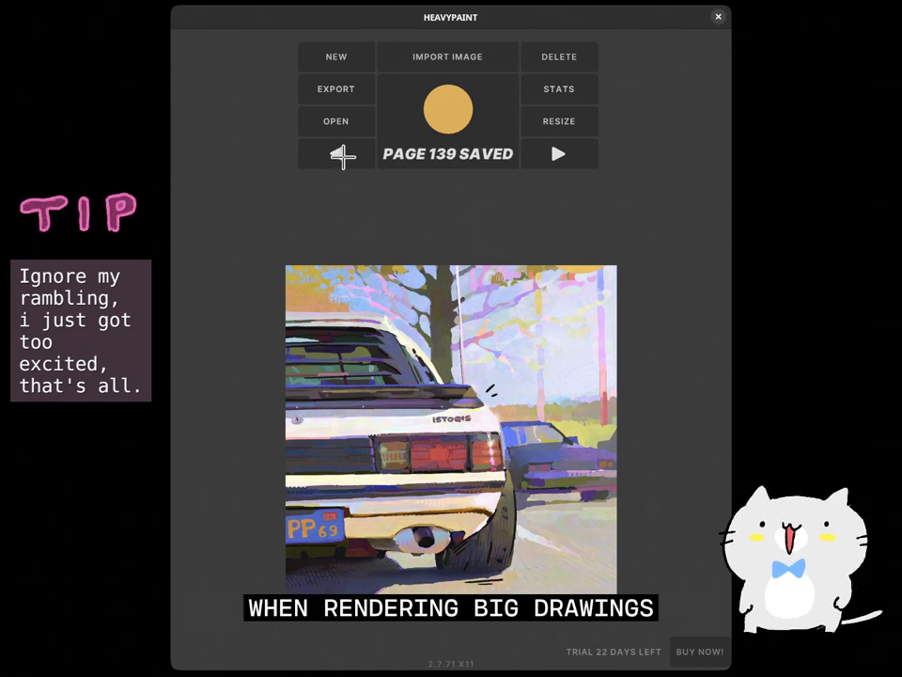
pyautogui.click(342, 155)
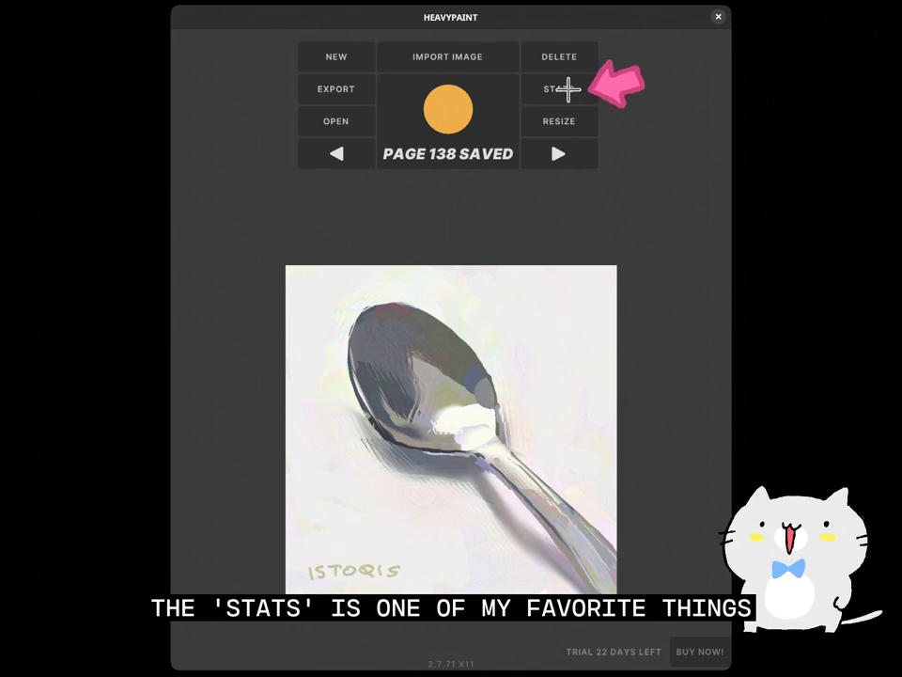
pyautogui.click(584, 89)
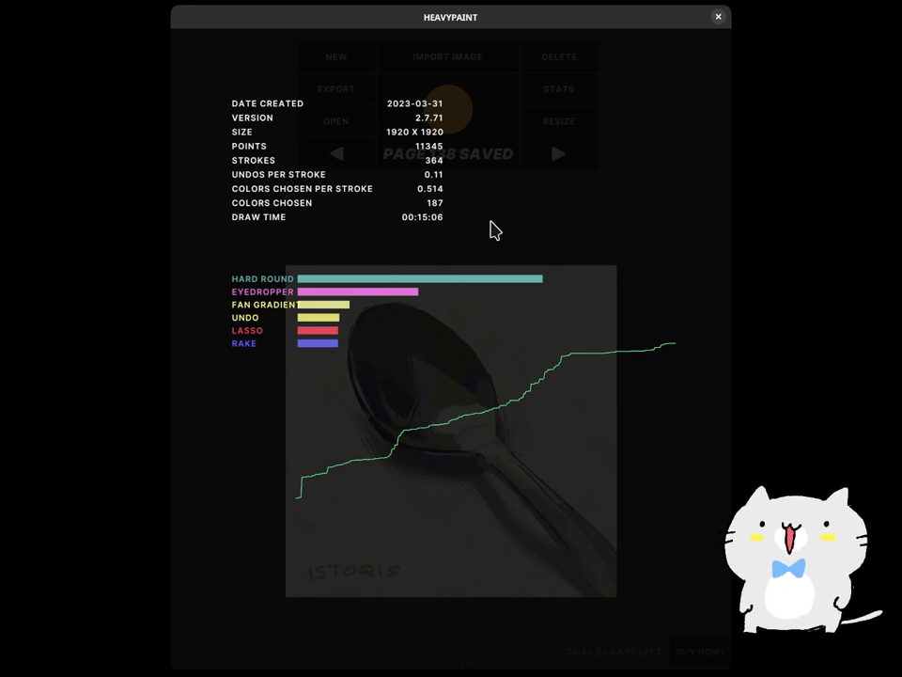
pyautogui.click(495, 230)
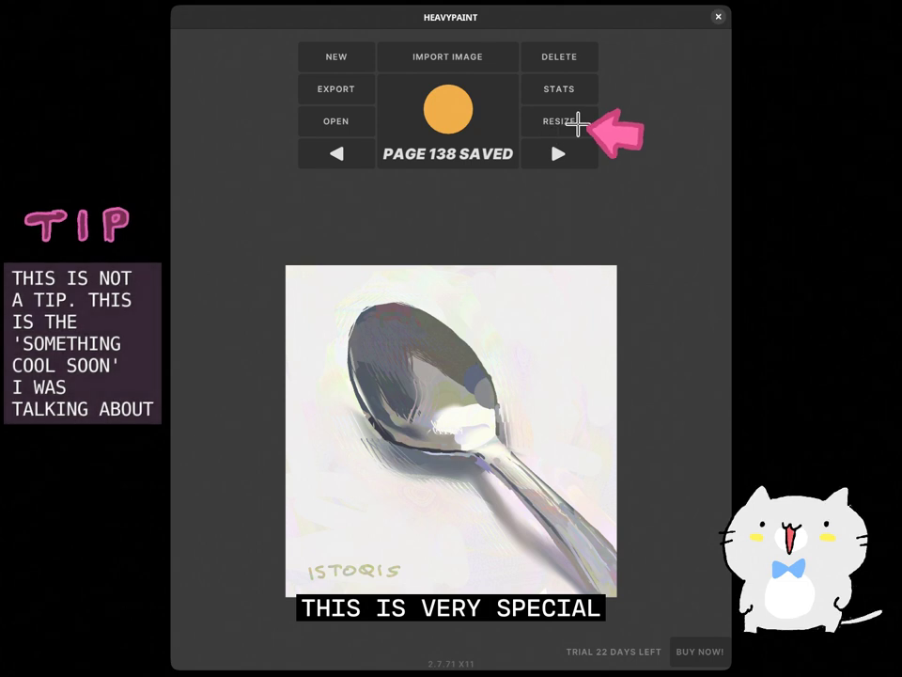
# - Open Resize Canvas for the spoon painting, reshape the preview to 1882 x 1848 and try the scale presets from 25% to X2
pyautogui.click(584, 129)
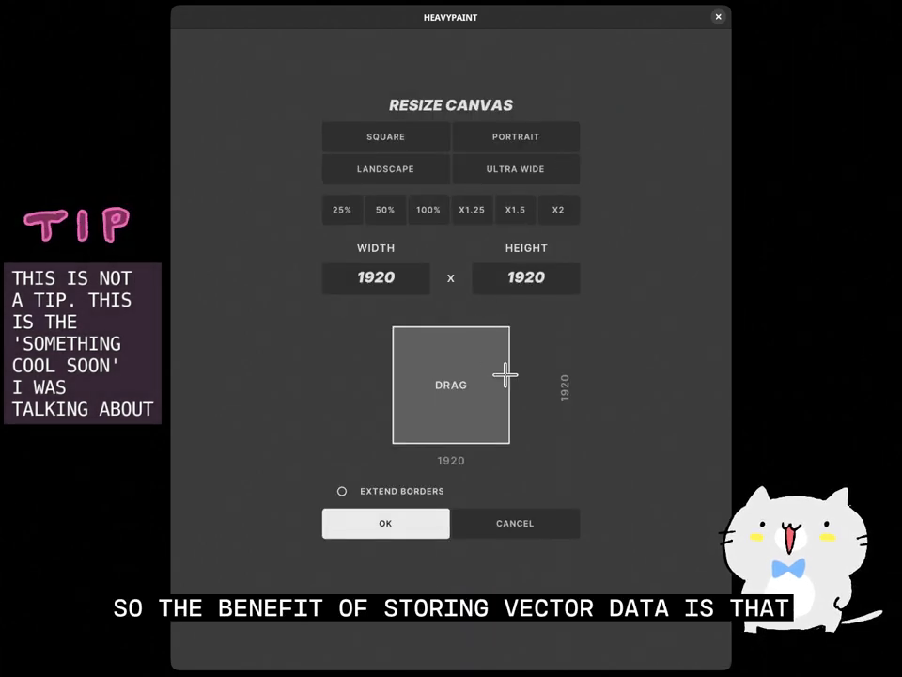
pyautogui.moveTo(505, 375); pyautogui.dragTo(498, 335)
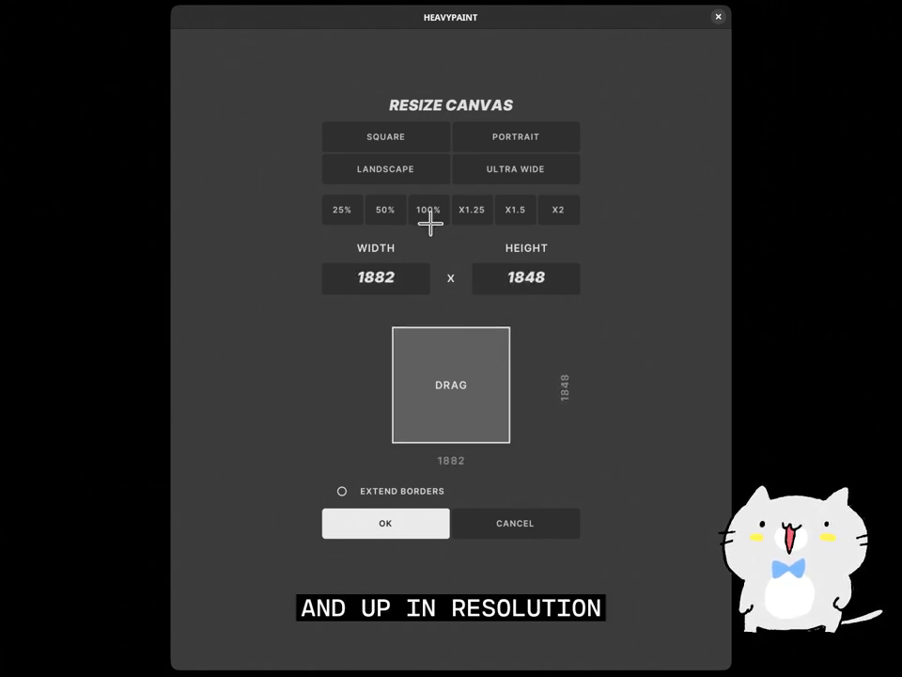
pyautogui.click(385, 210)
pyautogui.click(343, 210)
pyautogui.click(385, 212)
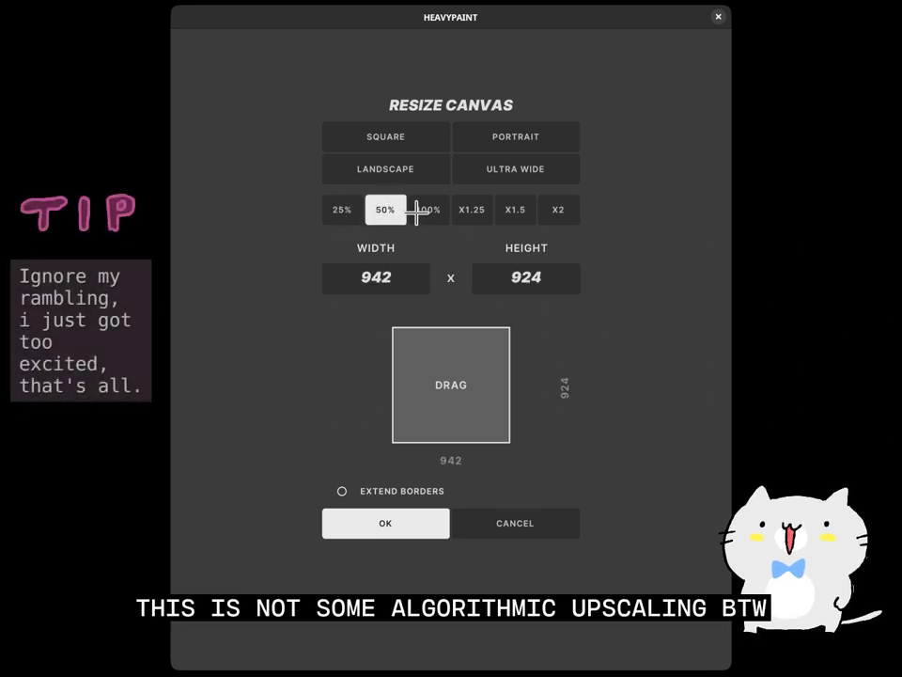
pyautogui.click(431, 210)
pyautogui.click(472, 210)
pyautogui.click(512, 213)
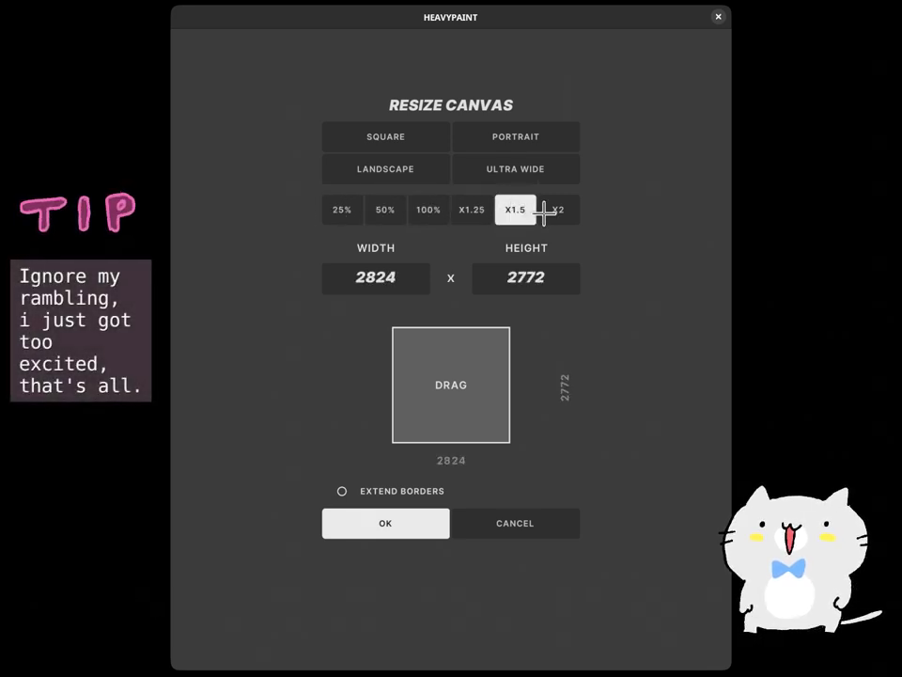
pyautogui.click(550, 210)
pyautogui.click(515, 210)
pyautogui.click(473, 210)
pyautogui.click(425, 211)
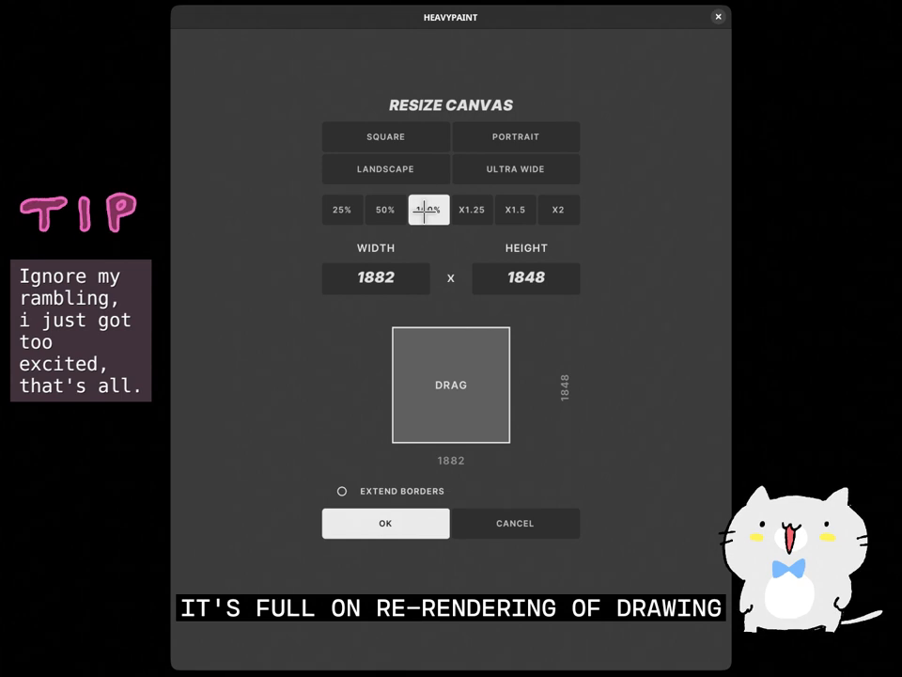
# - Try the Landscape, Square, Portrait and Ultra Wide canvas formats, and cancel the resize
pyautogui.click(398, 175)
pyautogui.click(391, 141)
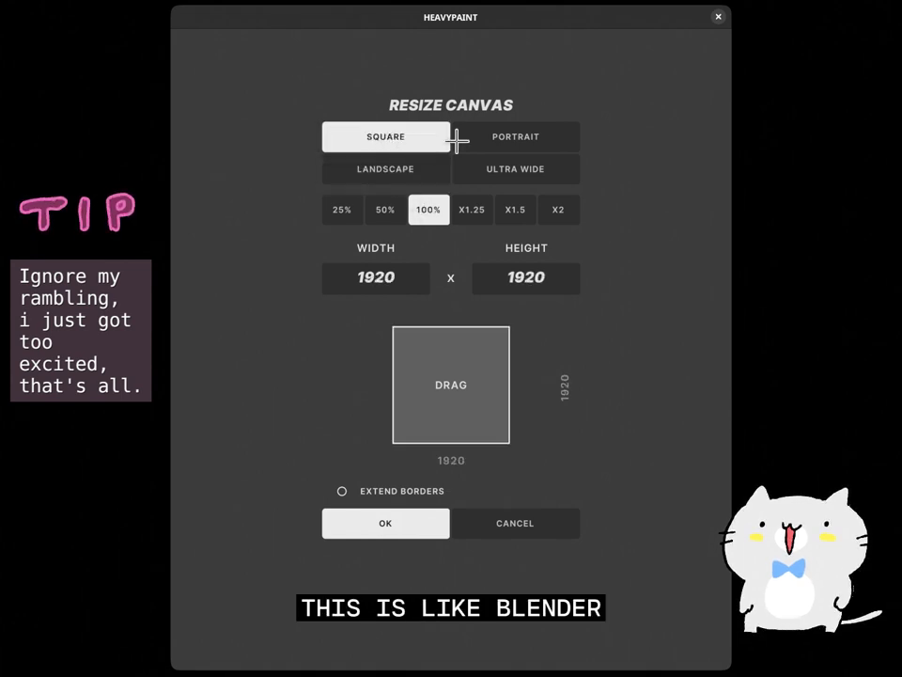
pyautogui.click(506, 141)
pyautogui.click(506, 169)
pyautogui.click(491, 523)
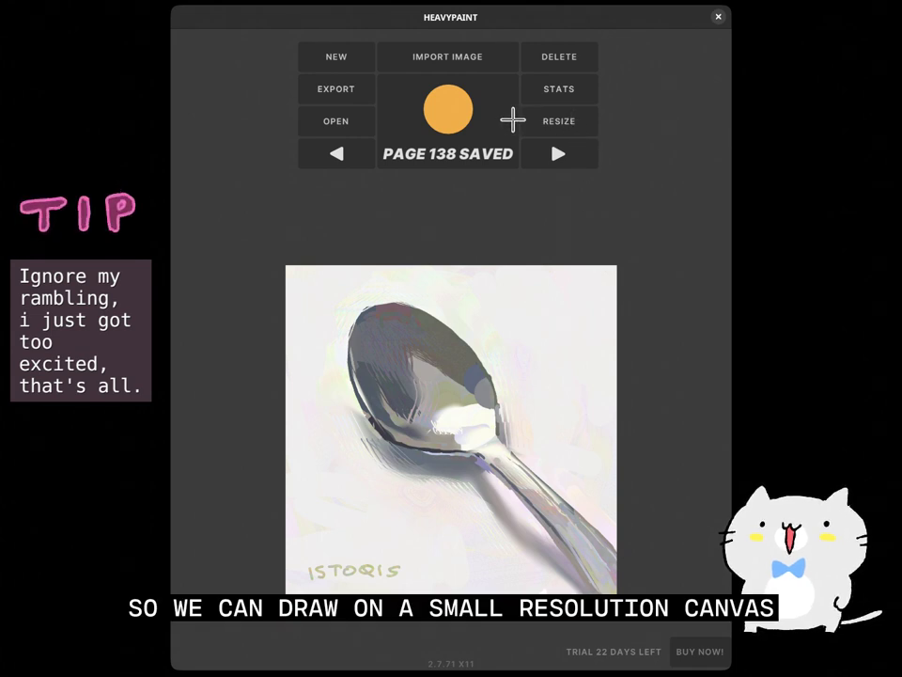
# - Set up the spoon painting's export as PNG only, without the HP file, at the X1.5 size multiplier
pyautogui.click(349, 90)
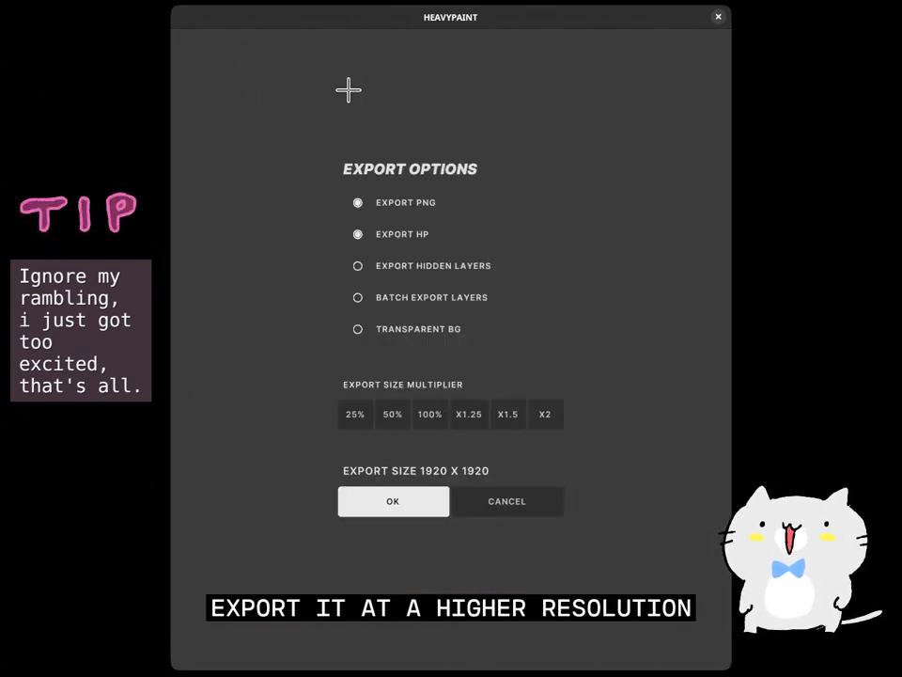
pyautogui.click(410, 267)
pyautogui.click(412, 296)
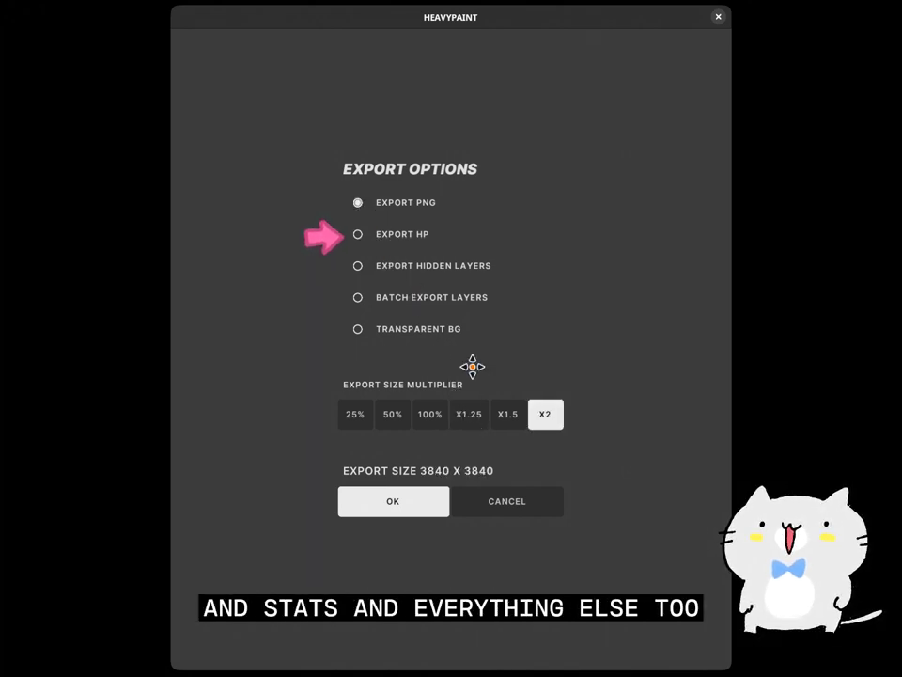
pyautogui.click(501, 414)
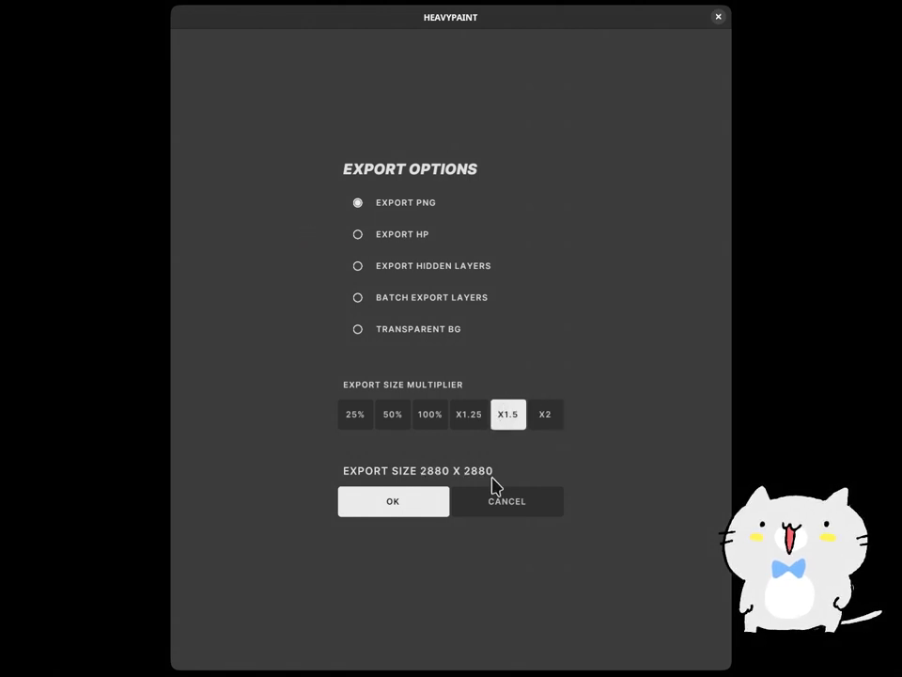
# - Export the painting to the Pictures folder as spoon.png and dismiss the saved notice
pyautogui.click(415, 501)
pyautogui.write('spoo')
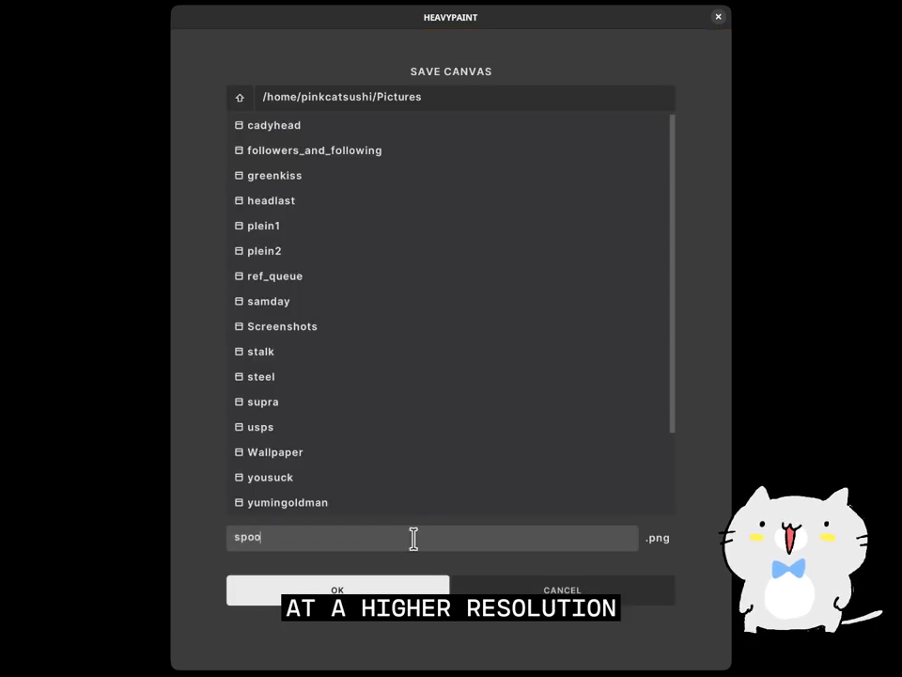
pyautogui.write('n')
pyautogui.click(376, 587)
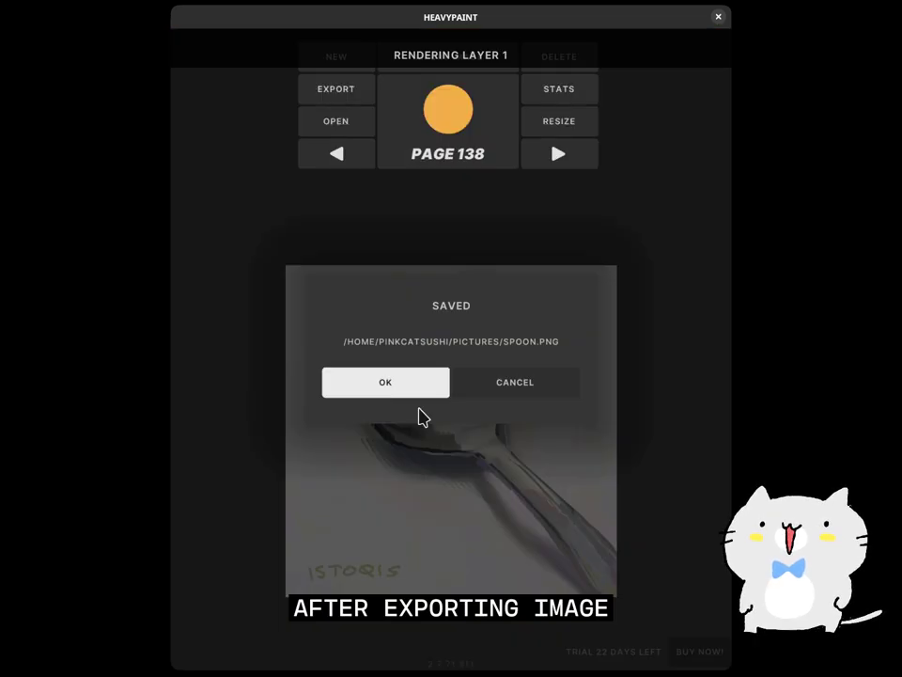
pyautogui.click(411, 383)
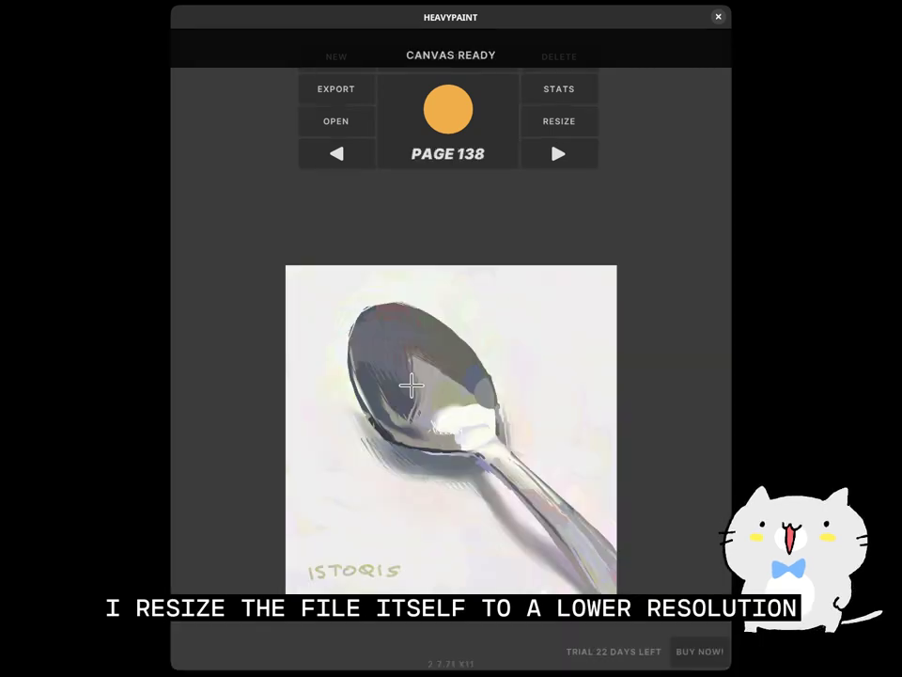
# - Resize the spoon painting's canvas to 1920 x 1920
pyautogui.click(581, 123)
pyautogui.click(402, 287)
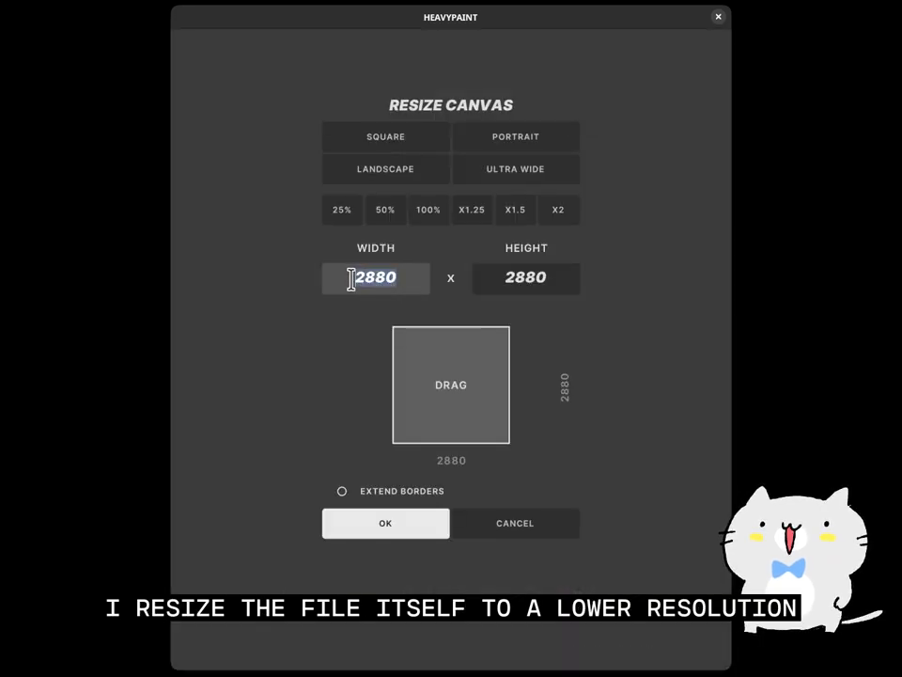
pyautogui.write('1920')
pyautogui.click(555, 277)
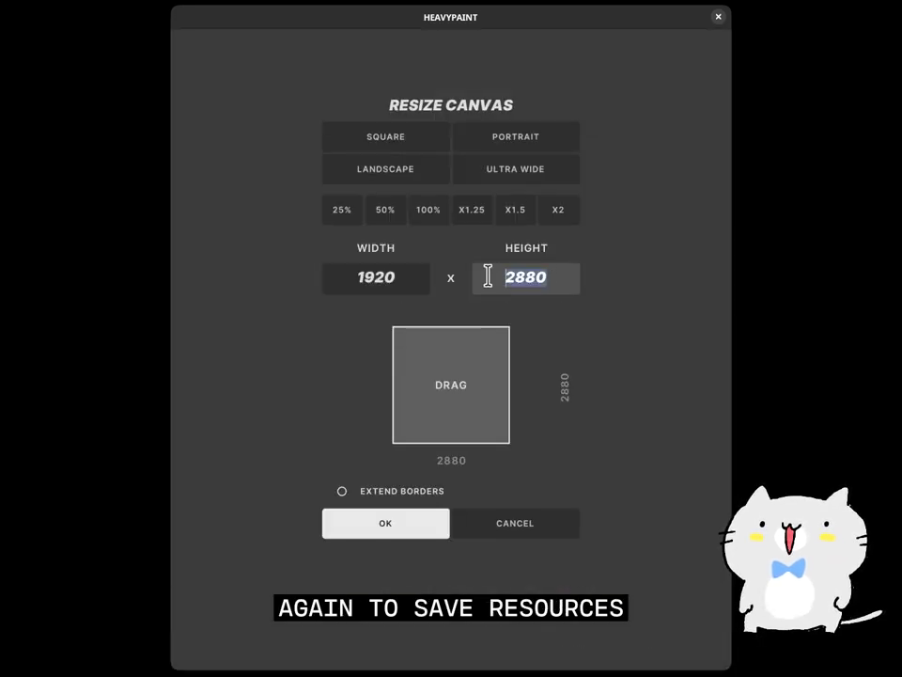
pyautogui.write('1920')
pyautogui.click(413, 522)
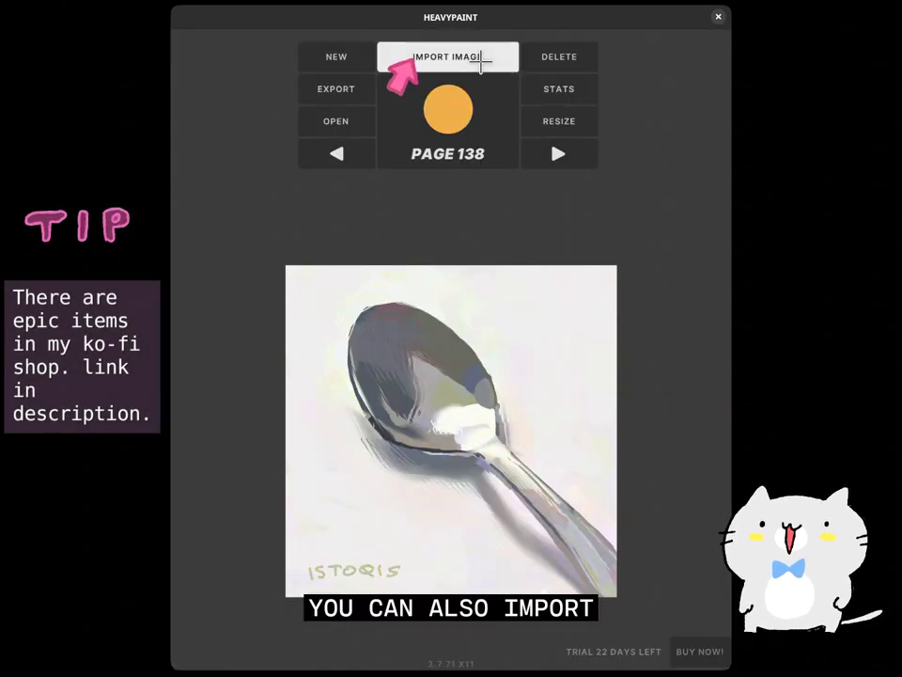
# - Import yousuck_comp-1080.png from the yousuck folder in Pictures onto the spoon page
pyautogui.click(480, 59)
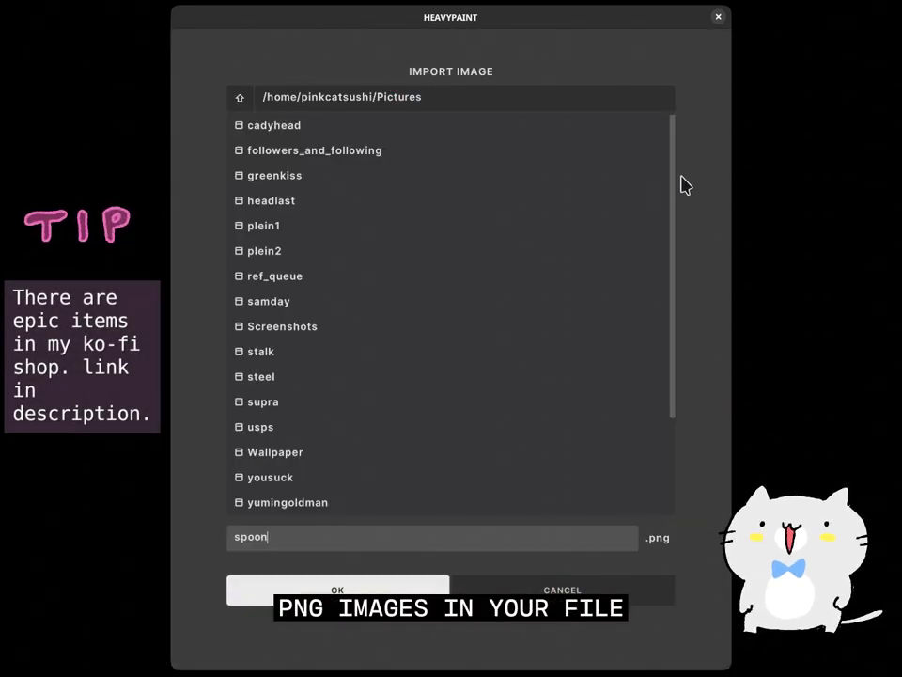
pyautogui.scroll(-5, 665, 231)
pyautogui.click(272, 354)
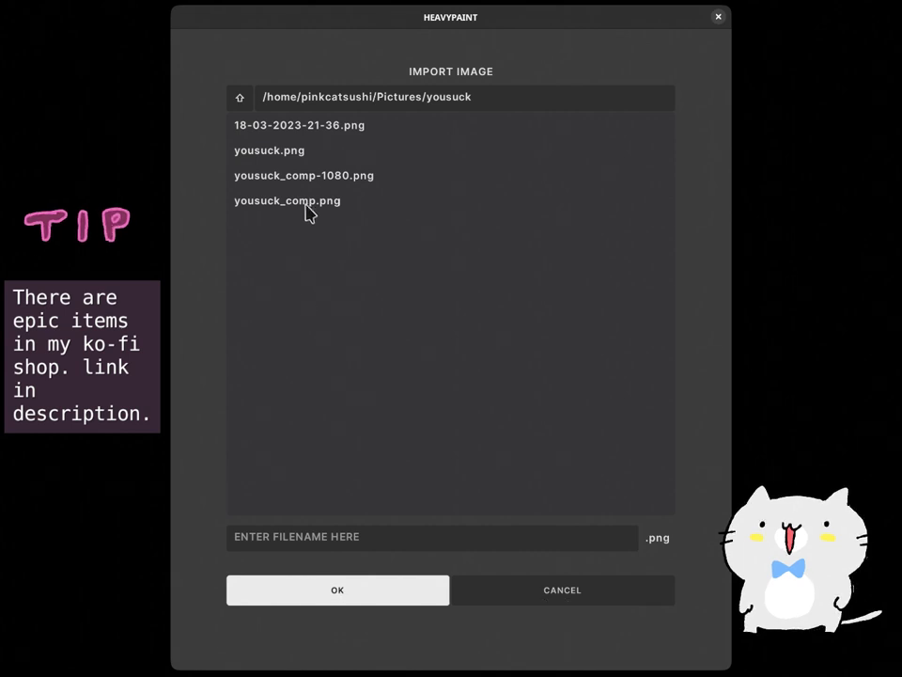
pyautogui.click(306, 175)
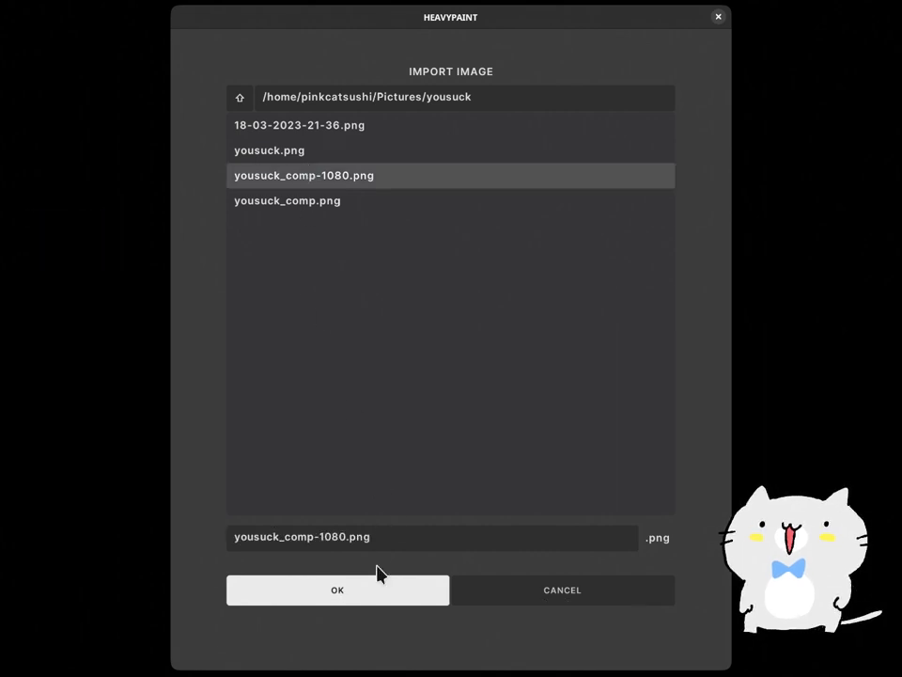
pyautogui.click(374, 584)
pyautogui.click(643, 465)
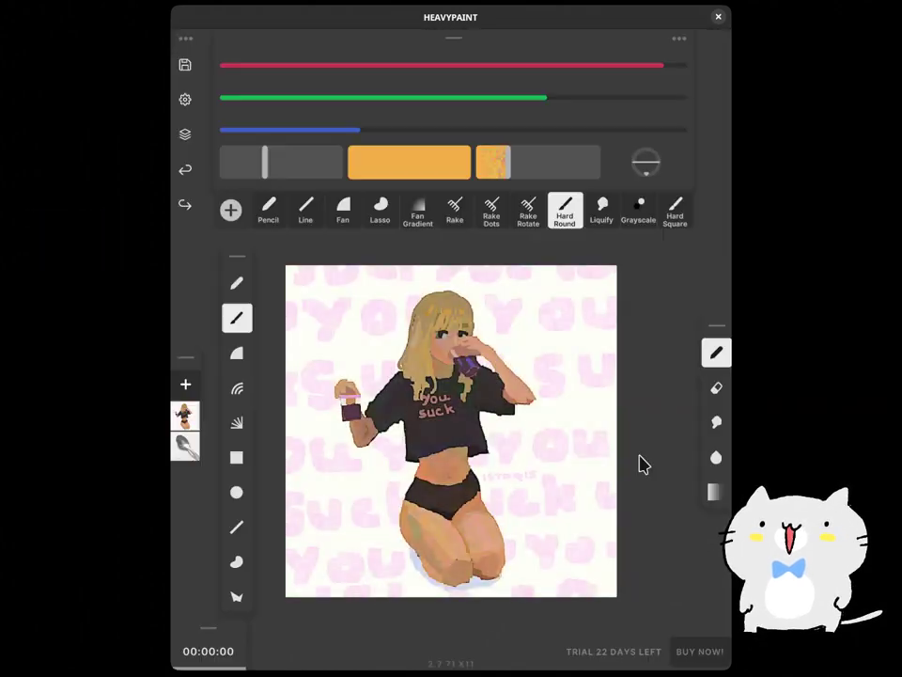
# - Start transforming the imported image's layer, then resize and reposition it on the canvas
pyautogui.click(187, 423)
pyautogui.click(309, 388)
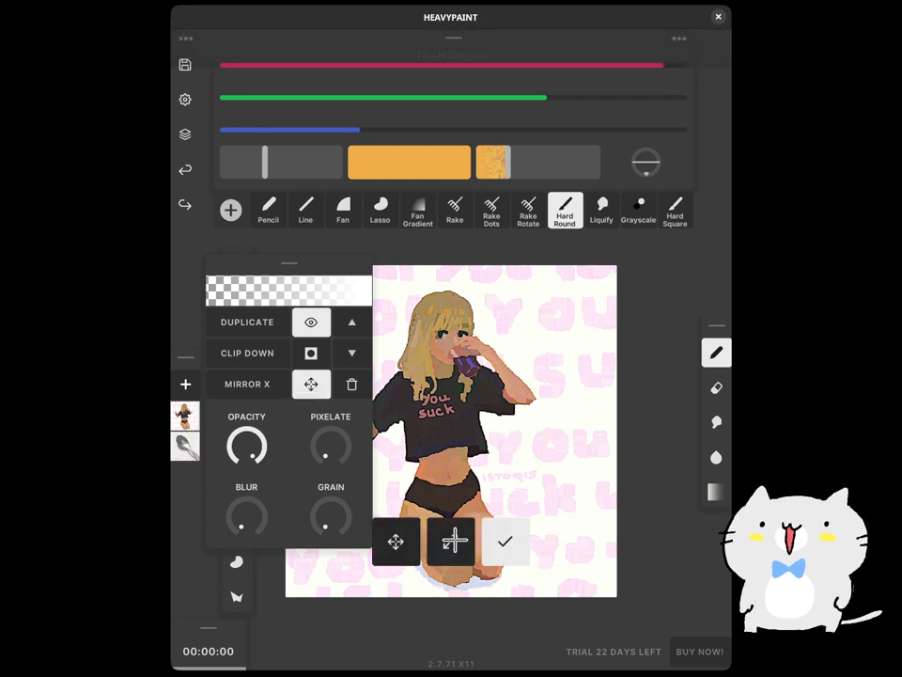
pyautogui.moveTo(454, 541); pyautogui.dragTo(418, 574)
pyautogui.moveTo(397, 543); pyautogui.dragTo(442, 503)
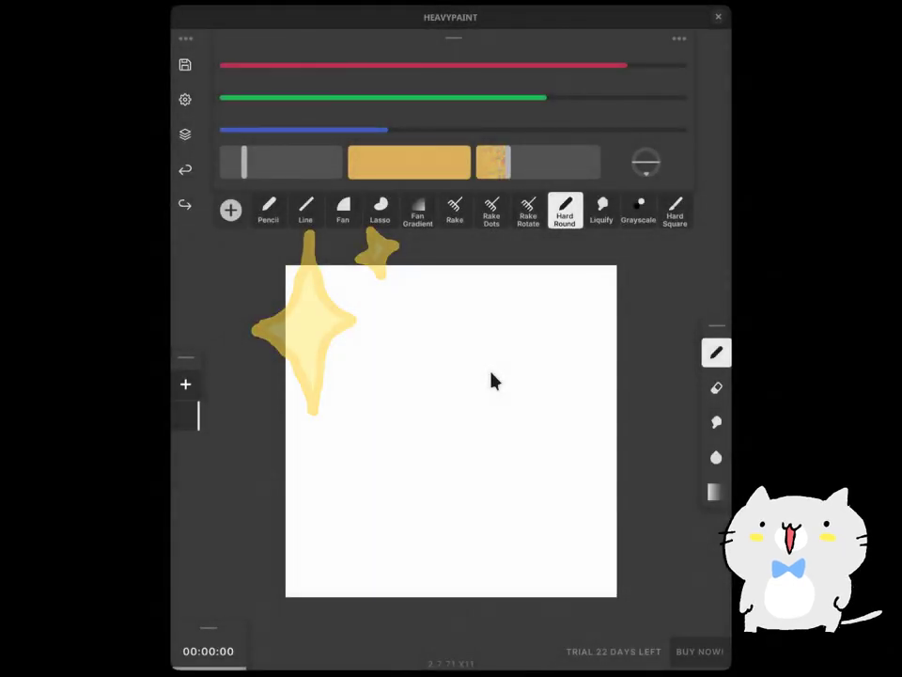
# - Enable the Shapes option in the settings and place its toolbar just beside the blank canvas
pyautogui.click(188, 99)
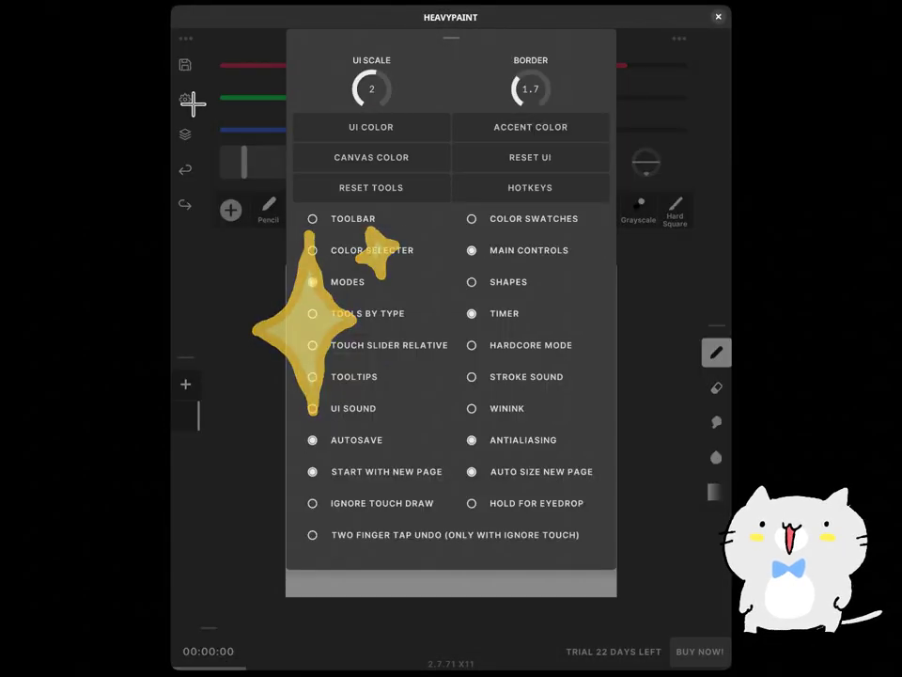
pyautogui.click(473, 283)
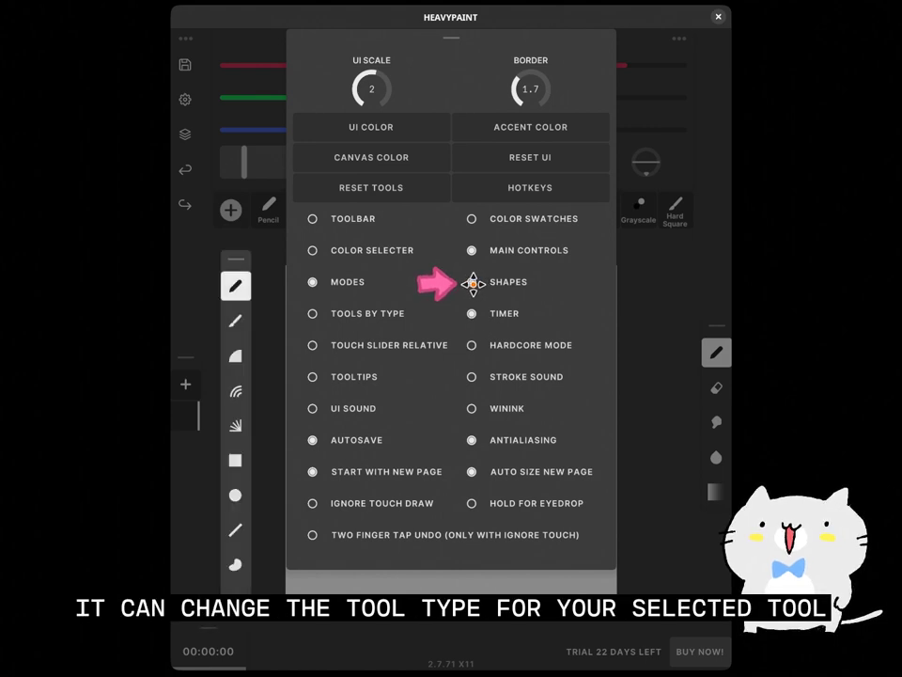
pyautogui.click(273, 315)
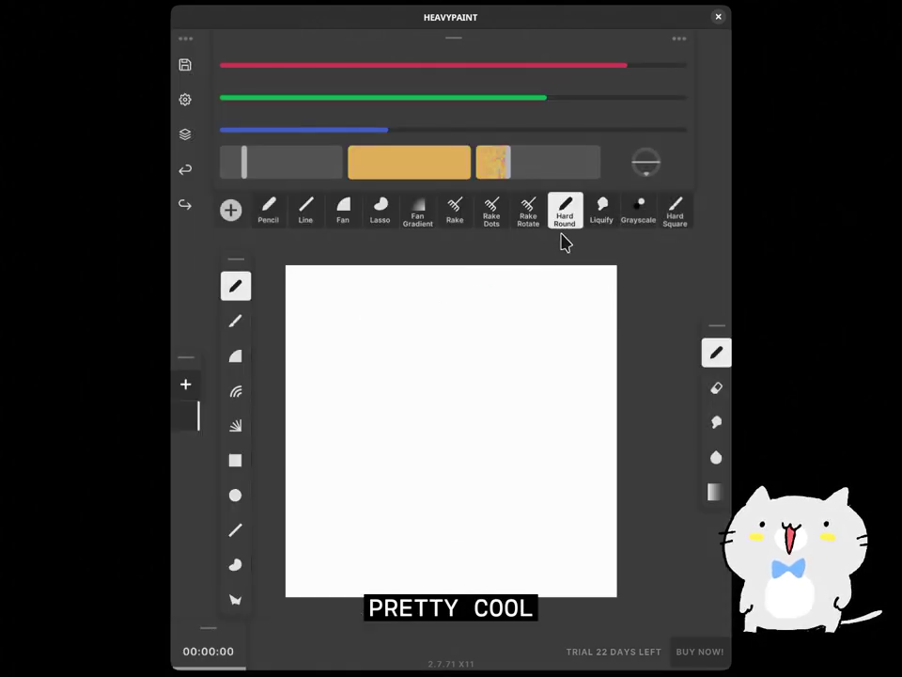
pyautogui.moveTo(225, 262); pyautogui.dragTo(229, 258)
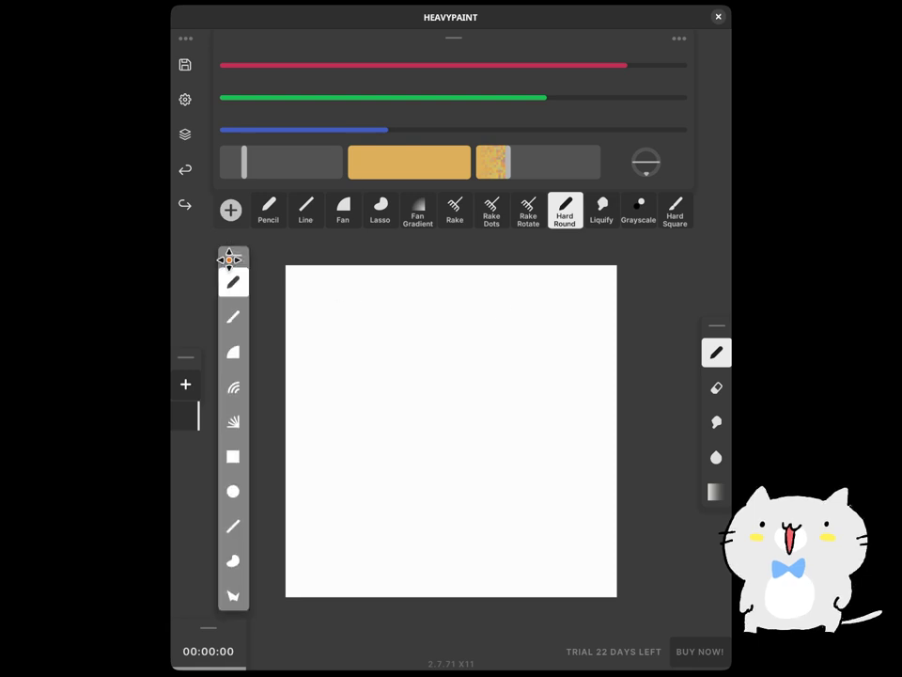
# - Paint a wavy ribbon stroke with the Hard Round preset, then a thick wavy stroke using the Repeat tool type
pyautogui.click(371, 339)
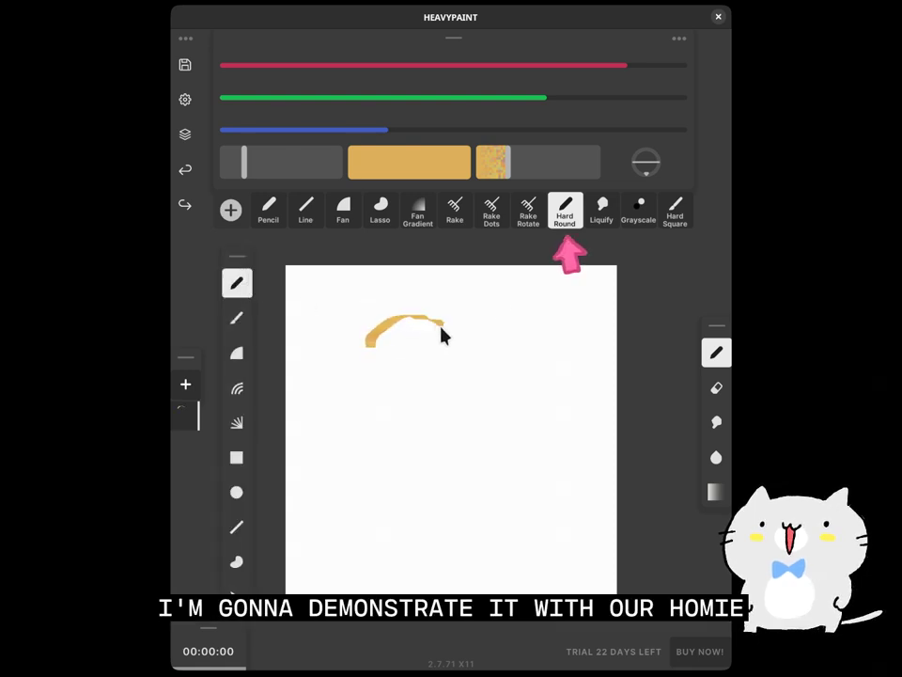
pyautogui.click(237, 317)
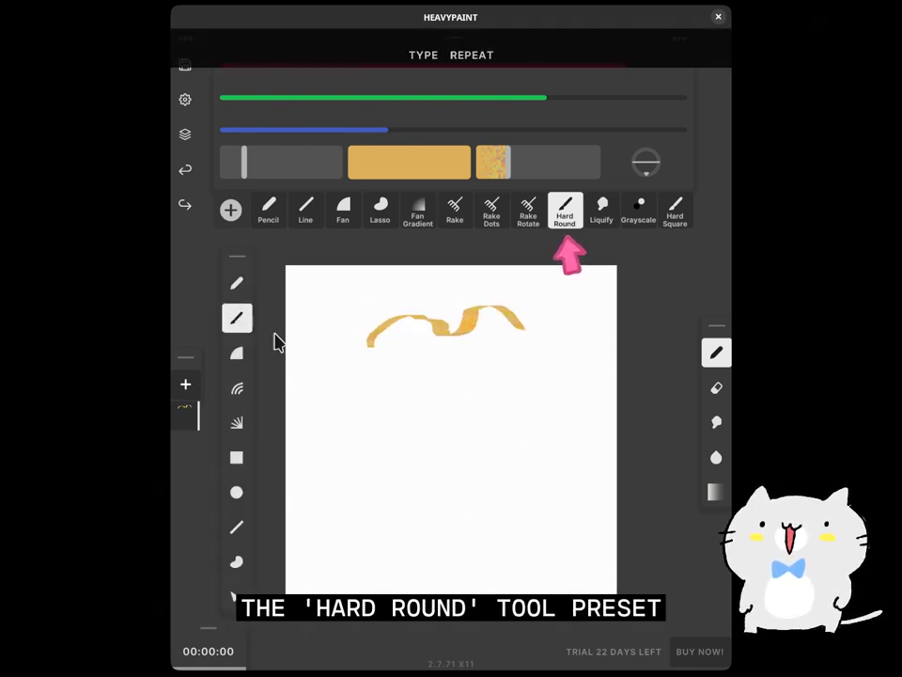
pyautogui.moveTo(312, 334)
pyautogui.mouseDown()
pyautogui.moveTo(348, 370)
pyautogui.moveTo(385, 358)
pyautogui.moveTo(441, 368)
pyautogui.mouseUp()
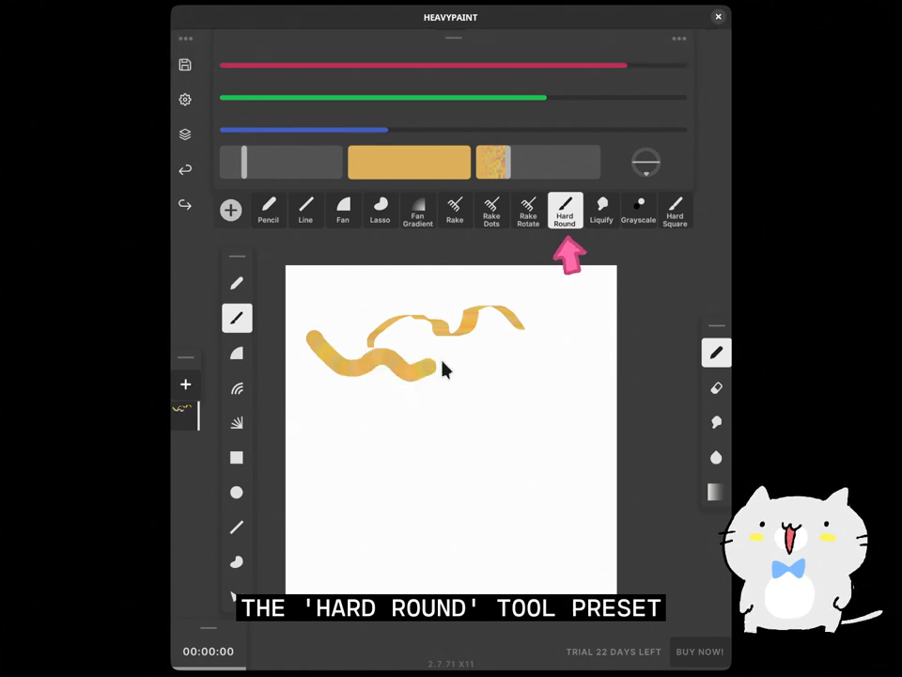
# - Paint sample shapes on the canvas with Hard Round switched to the fan, curved-lines and radiating-lines tool types in turn
pyautogui.click(237, 353)
pyautogui.moveTo(303, 319); pyautogui.dragTo(366, 296)
pyautogui.moveTo(288, 299)
pyautogui.mouseDown()
pyautogui.moveTo(349, 275)
pyautogui.moveTo(379, 314)
pyautogui.mouseUp()
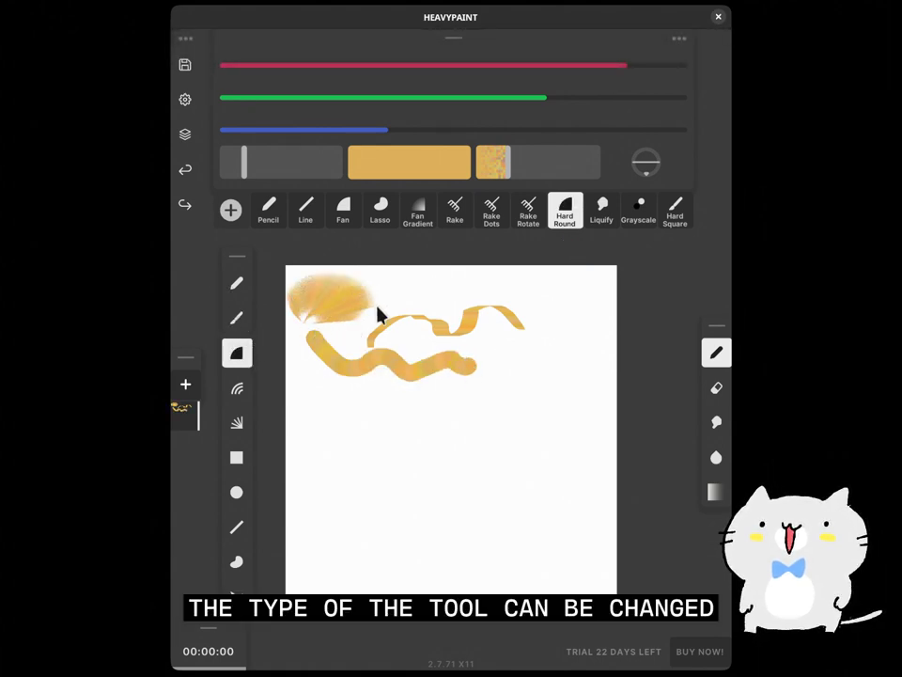
pyautogui.click(237, 387)
pyautogui.moveTo(338, 403)
pyautogui.mouseDown()
pyautogui.moveTo(379, 391)
pyautogui.moveTo(422, 419)
pyautogui.moveTo(398, 469)
pyautogui.moveTo(298, 462)
pyautogui.moveTo(309, 350)
pyautogui.moveTo(375, 377)
pyautogui.moveTo(315, 413)
pyautogui.mouseUp()
pyautogui.click(237, 422)
pyautogui.moveTo(475, 427)
pyautogui.mouseDown()
pyautogui.moveTo(473, 396)
pyautogui.moveTo(546, 379)
pyautogui.moveTo(576, 426)
pyautogui.moveTo(542, 459)
pyautogui.moveTo(458, 460)
pyautogui.moveTo(449, 413)
pyautogui.mouseUp()
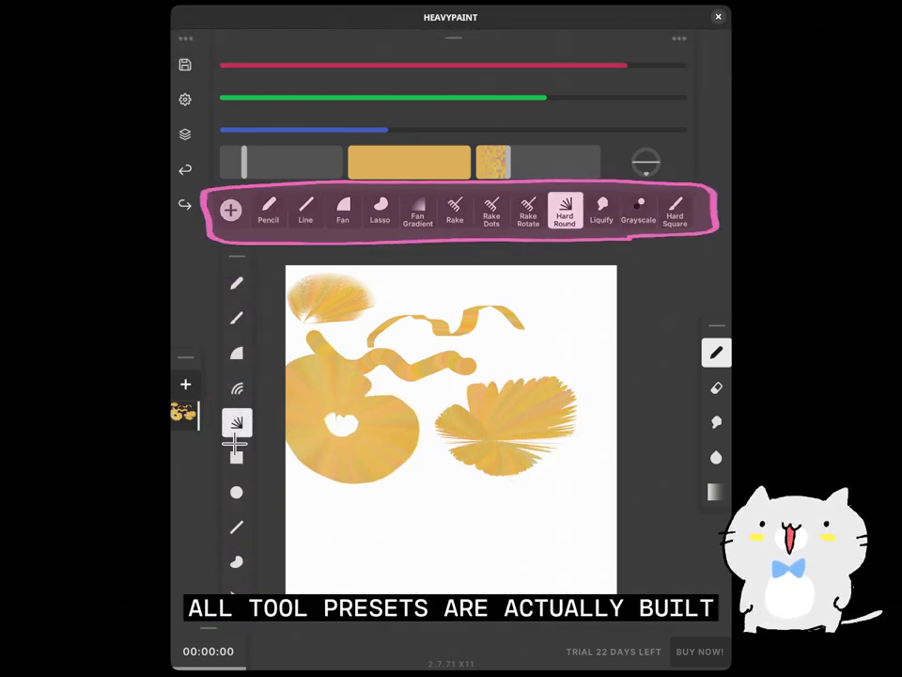
# - Add filled shapes near the canvas's lower left with the square tool type, and ring outlines above them with the circle type
pyautogui.click(236, 457)
pyautogui.moveTo(335, 543); pyautogui.dragTo(394, 596)
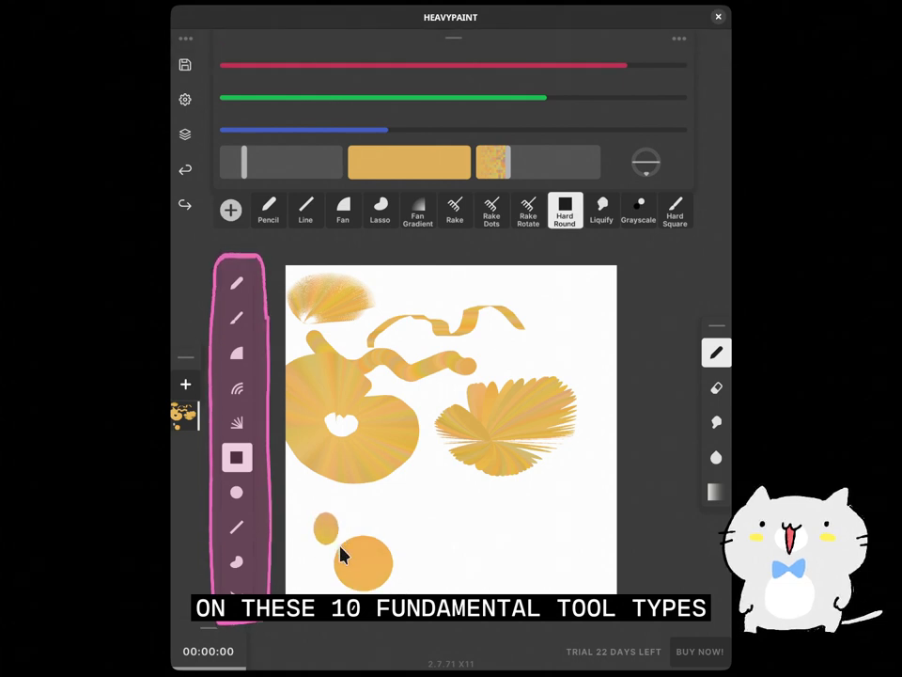
pyautogui.moveTo(340, 545); pyautogui.dragTo(360, 556)
pyautogui.click(235, 492)
pyautogui.moveTo(363, 491); pyautogui.dragTo(409, 499)
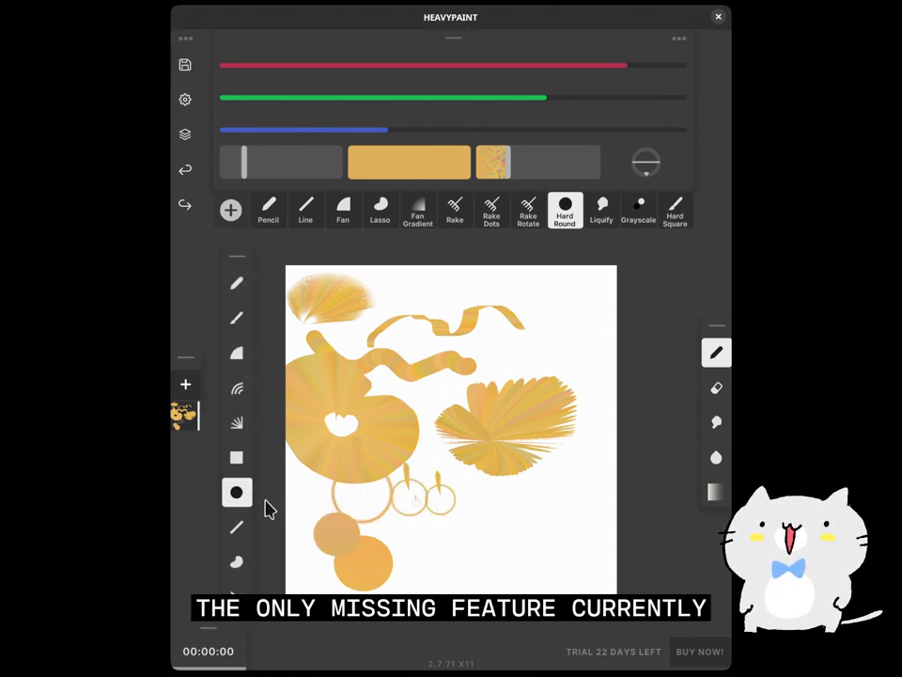
# - Draw short tapered strokes in the canvas's lower right area with Hard Round set to the line type
pyautogui.click(236, 526)
pyautogui.moveTo(465, 545); pyautogui.dragTo(520, 583)
pyautogui.moveTo(480, 509); pyautogui.dragTo(488, 514)
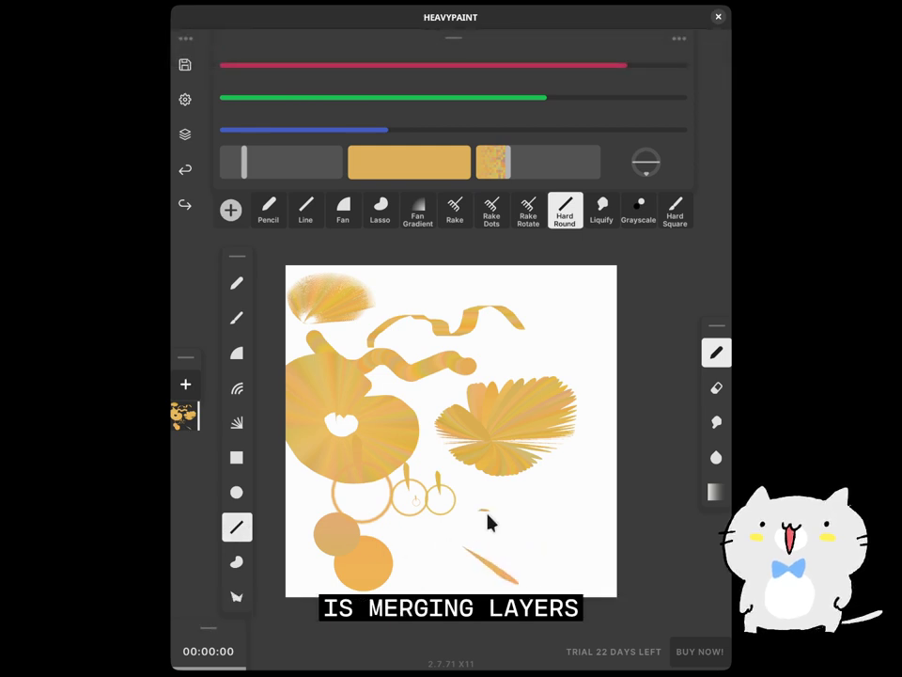
# - Fill large freeform areas along the canvas's right side with Hard Round set to the lasso type
pyautogui.click(236, 561)
pyautogui.moveTo(570, 526)
pyautogui.mouseDown()
pyautogui.moveTo(560, 463)
pyautogui.moveTo(616, 464)
pyautogui.moveTo(621, 526)
pyautogui.mouseUp()
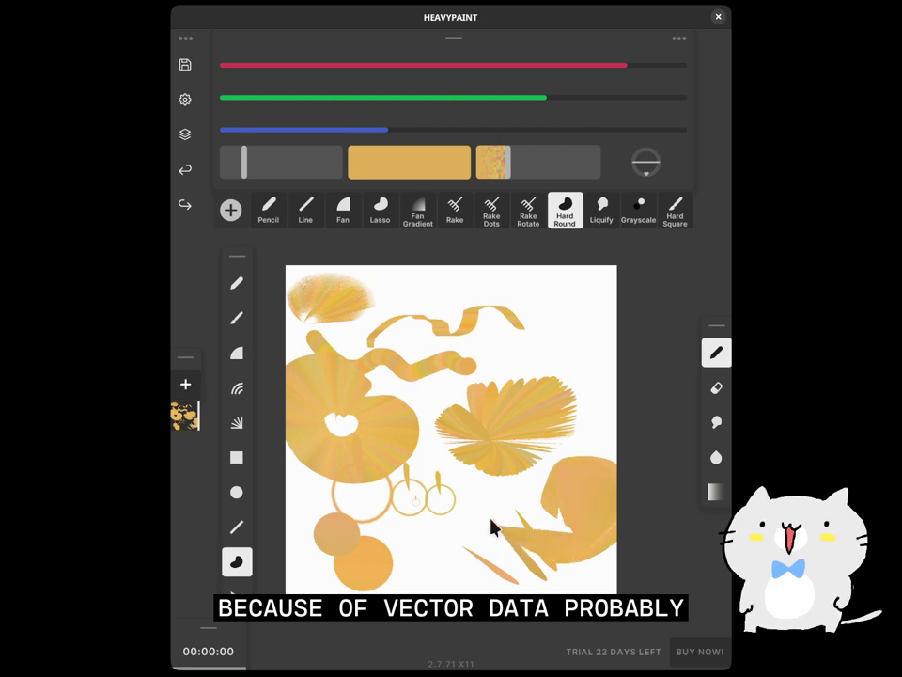
pyautogui.moveTo(491, 527); pyautogui.dragTo(508, 494)
pyautogui.moveTo(461, 339)
pyautogui.mouseDown()
pyautogui.moveTo(610, 372)
pyautogui.moveTo(508, 328)
pyautogui.moveTo(395, 324)
pyautogui.mouseUp()
# - Paint filled shapes at the canvas's lower middle with the polygon tool type, and switch Hard Round back to Repeat
pyautogui.click(237, 592)
pyautogui.moveTo(405, 570)
pyautogui.mouseDown()
pyautogui.moveTo(407, 532)
pyautogui.moveTo(456, 532)
pyautogui.moveTo(455, 545)
pyautogui.mouseUp()
pyautogui.moveTo(476, 501)
pyautogui.mouseDown()
pyautogui.moveTo(380, 493)
pyautogui.moveTo(366, 526)
pyautogui.moveTo(441, 555)
pyautogui.moveTo(488, 558)
pyautogui.moveTo(442, 578)
pyautogui.moveTo(400, 575)
pyautogui.mouseUp()
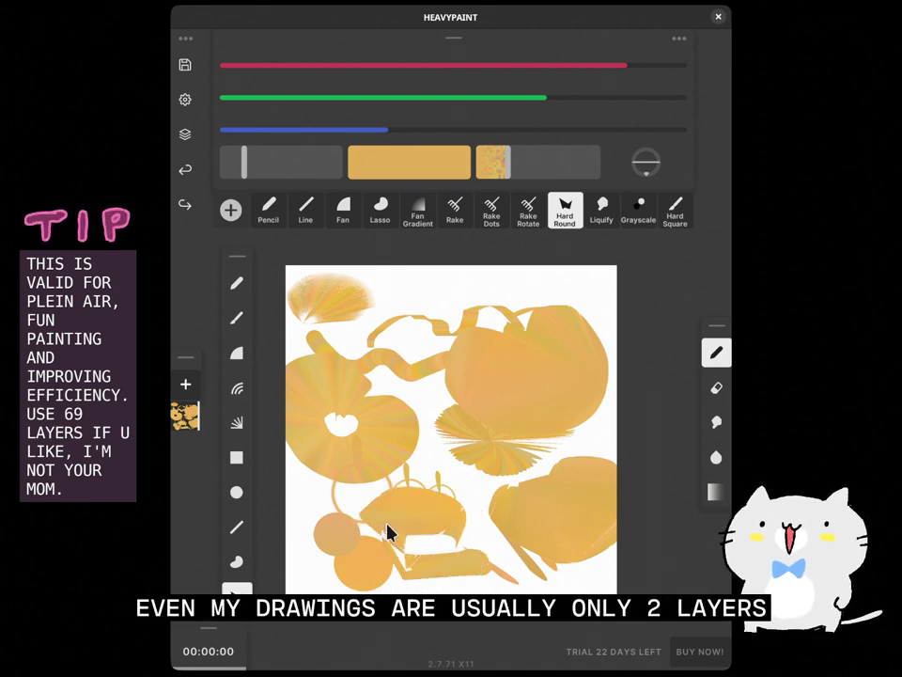
pyautogui.click(237, 318)
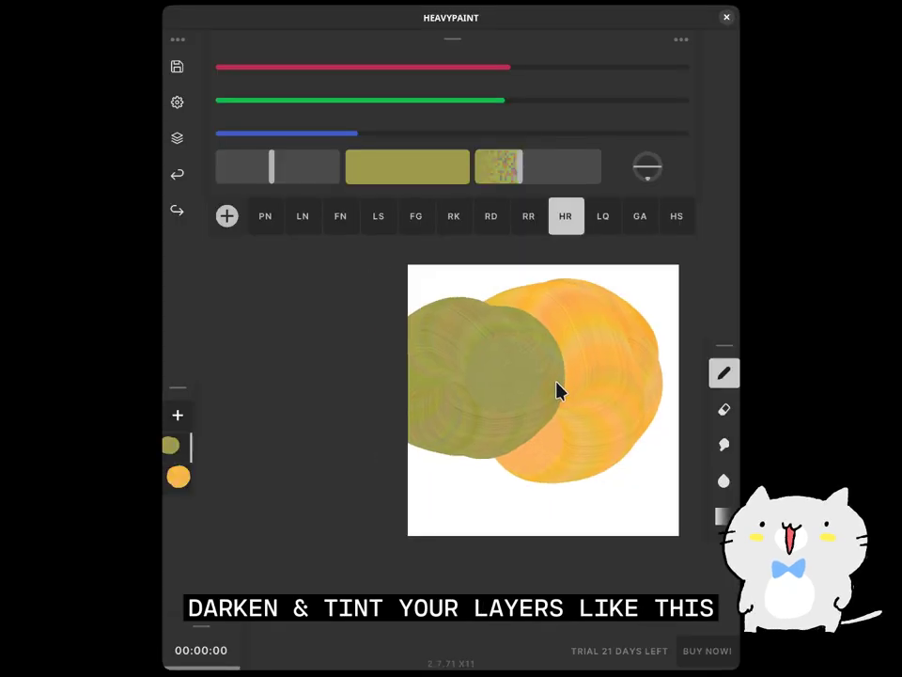
# - Tint the olive circle's layer through its layer color, trying a darkened dusty pink and settling on teal
pyautogui.click(183, 447)
pyautogui.click(292, 327)
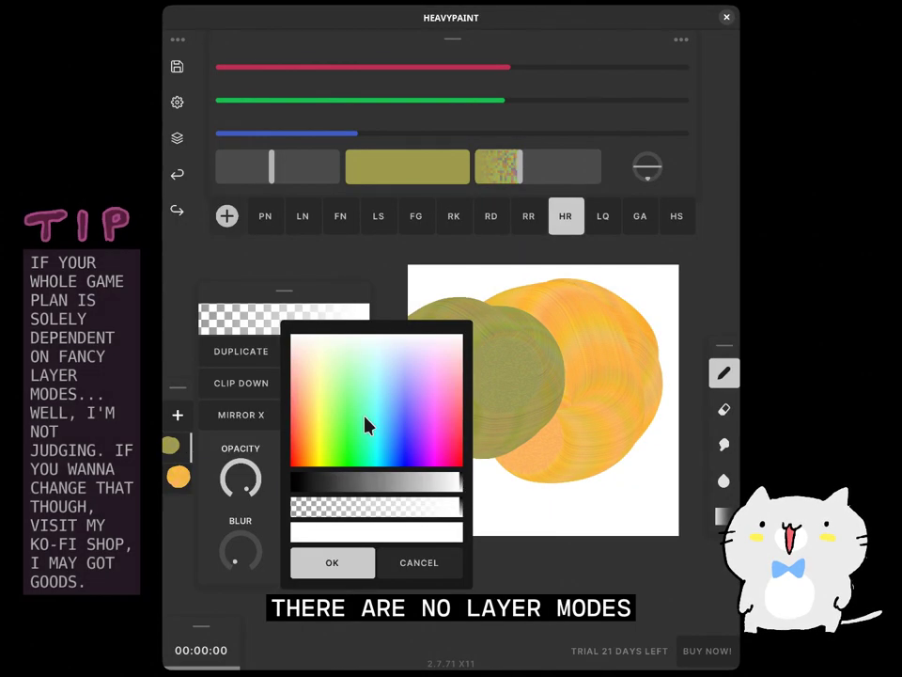
pyautogui.moveTo(384, 414)
pyautogui.mouseDown()
pyautogui.moveTo(425, 400)
pyautogui.moveTo(349, 384)
pyautogui.moveTo(397, 418)
pyautogui.moveTo(391, 403)
pyautogui.mouseUp()
pyautogui.click(324, 483)
pyautogui.moveTo(323, 482); pyautogui.dragTo(416, 485)
pyautogui.moveTo(410, 410)
pyautogui.mouseDown()
pyautogui.moveTo(426, 361)
pyautogui.moveTo(282, 367)
pyautogui.mouseUp()
pyautogui.moveTo(404, 482)
pyautogui.mouseDown()
pyautogui.moveTo(364, 480)
pyautogui.moveTo(432, 484)
pyautogui.mouseUp()
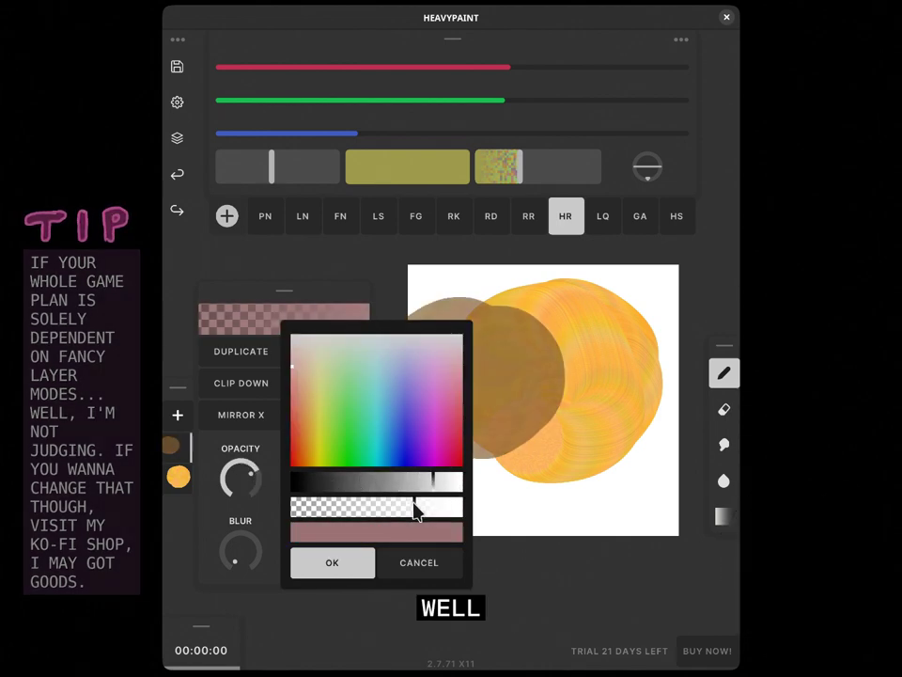
pyautogui.click(410, 370)
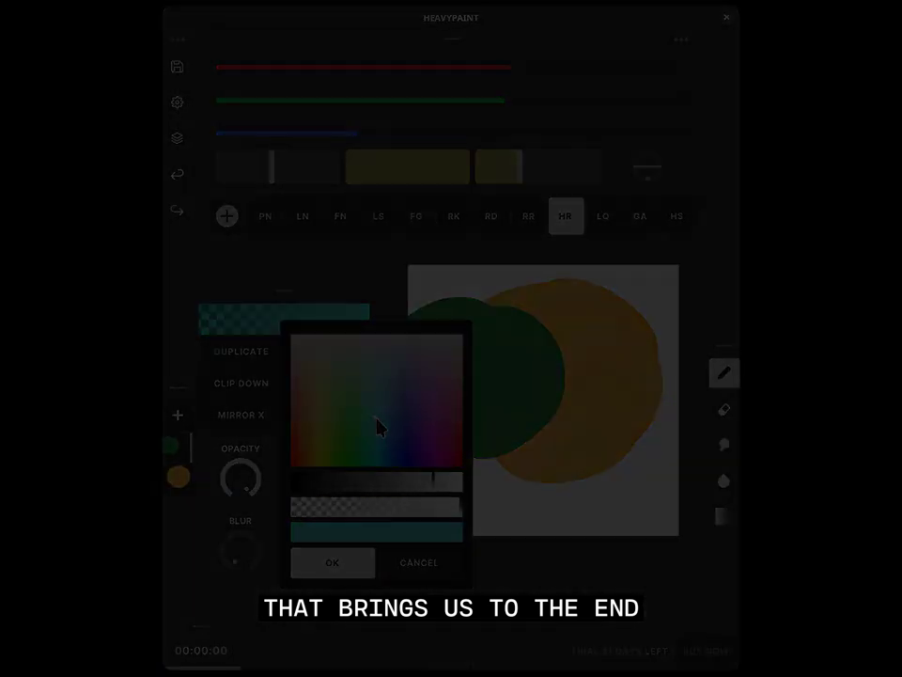